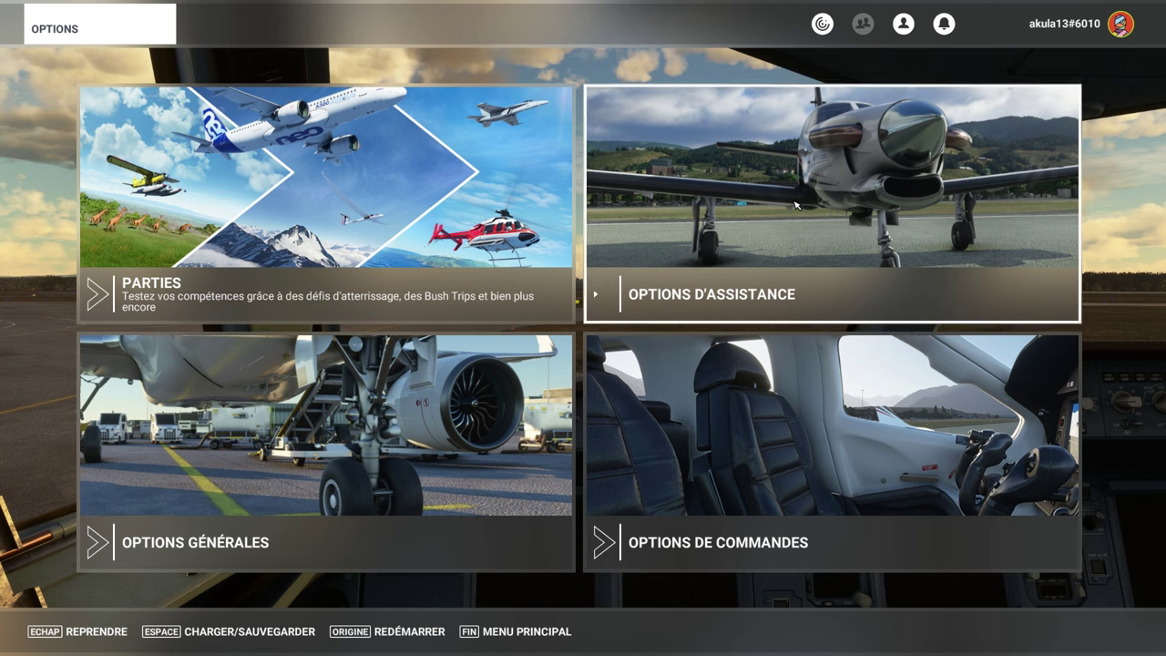
Open the assistance options and examine the Systèmes de bord and Défaillances et dommages settings.
click(773, 243)
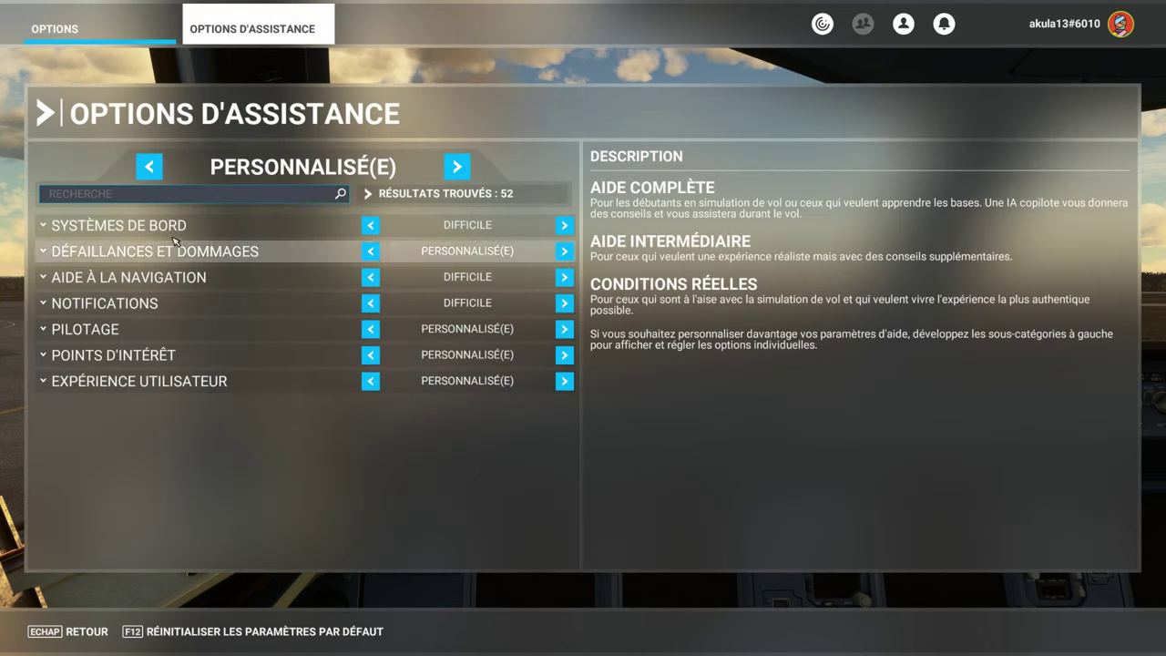
click(64, 225)
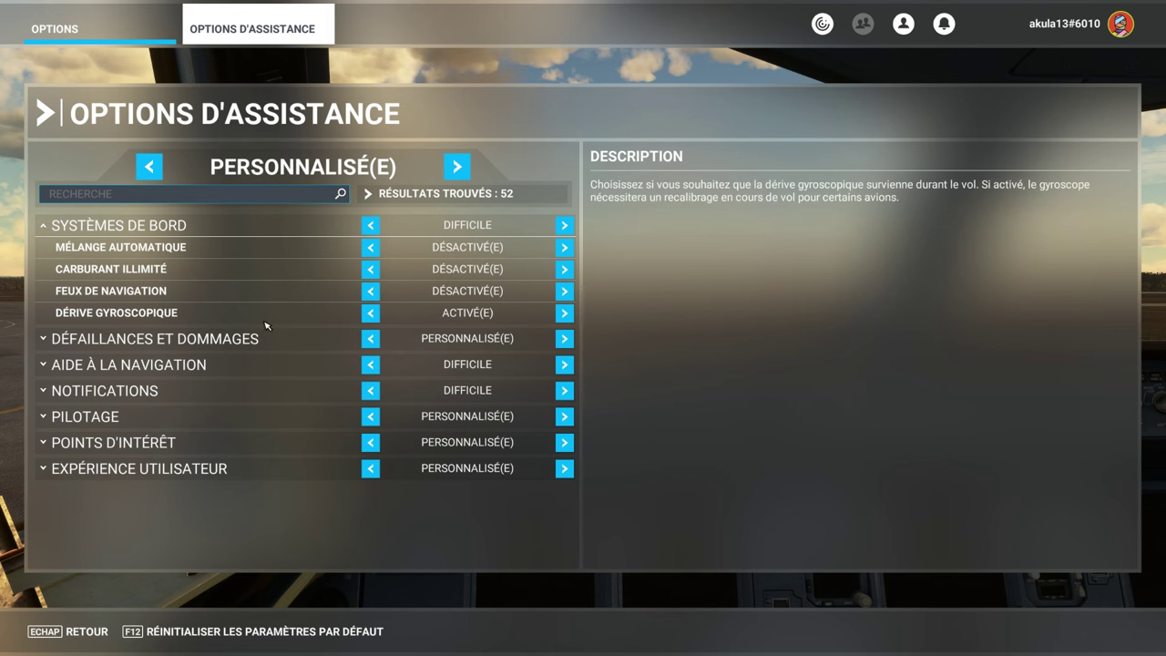
click(482, 230)
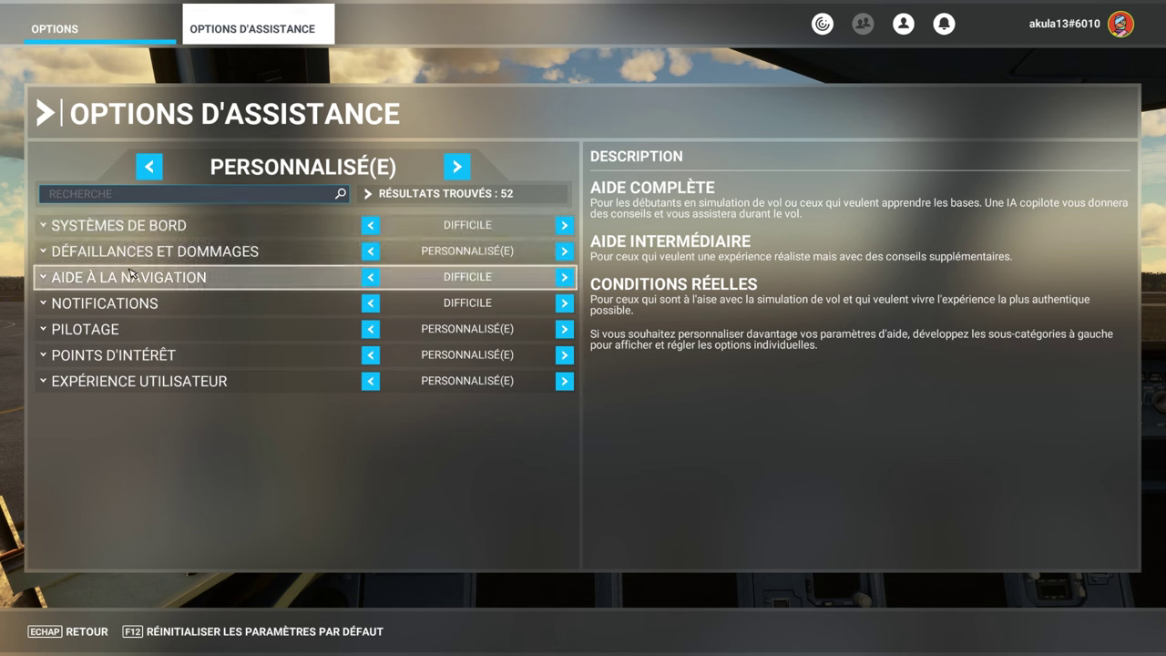
click(154, 252)
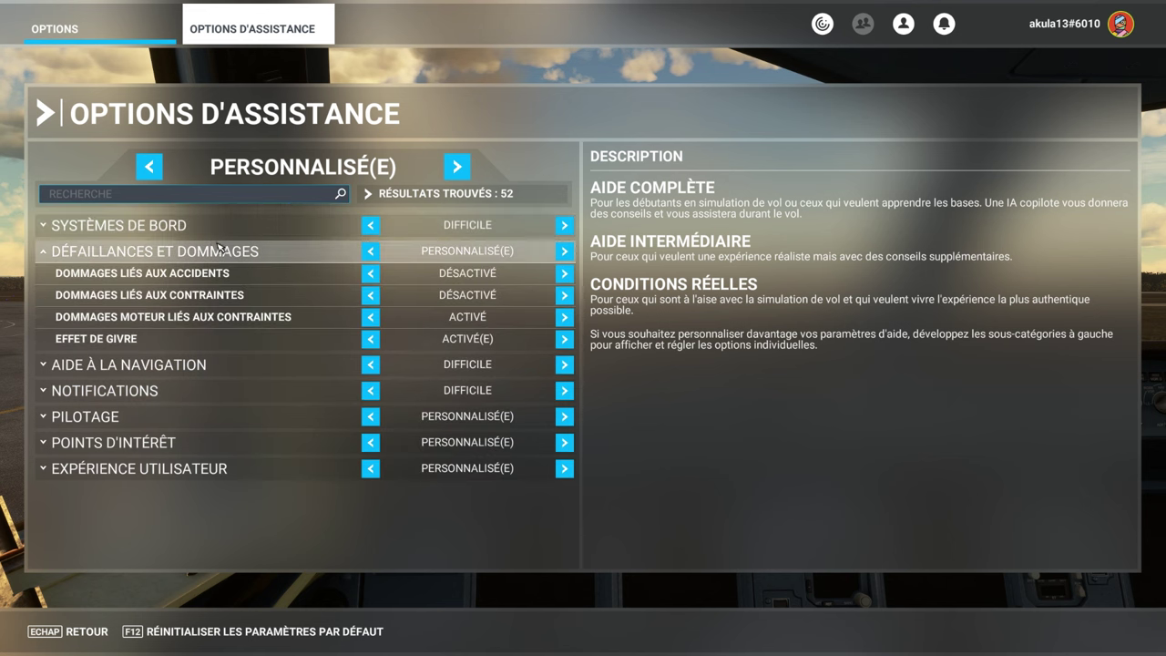
click(128, 226)
click(126, 227)
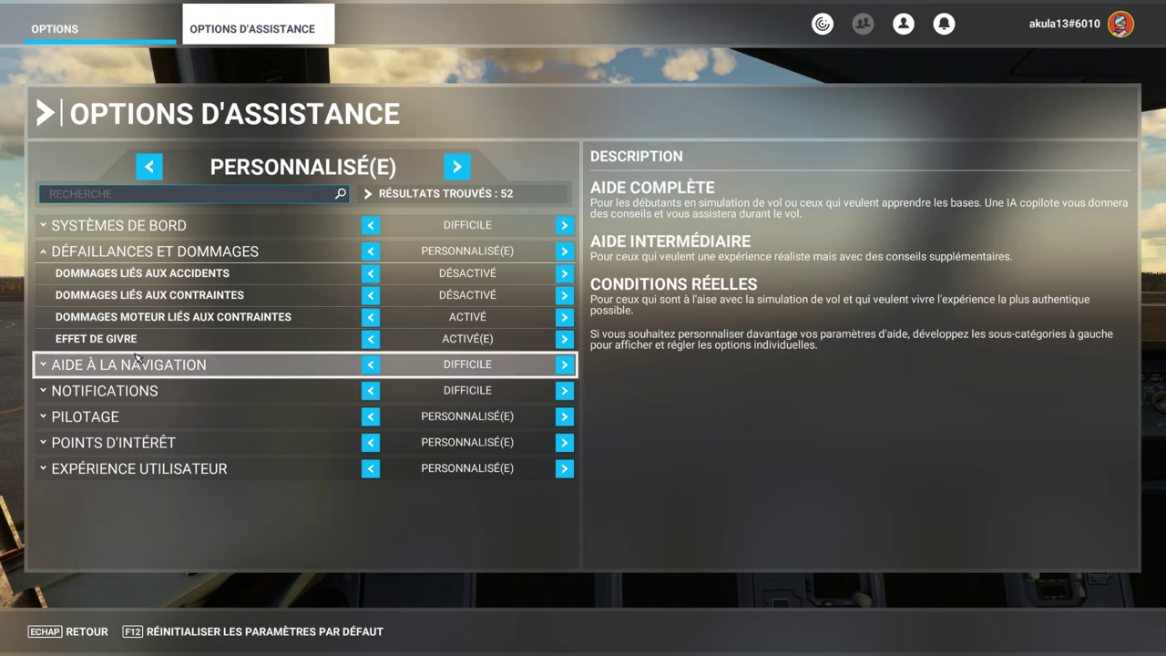
click(43, 252)
Examine the individual settings under Aide à la navigation and Notifications.
click(47, 277)
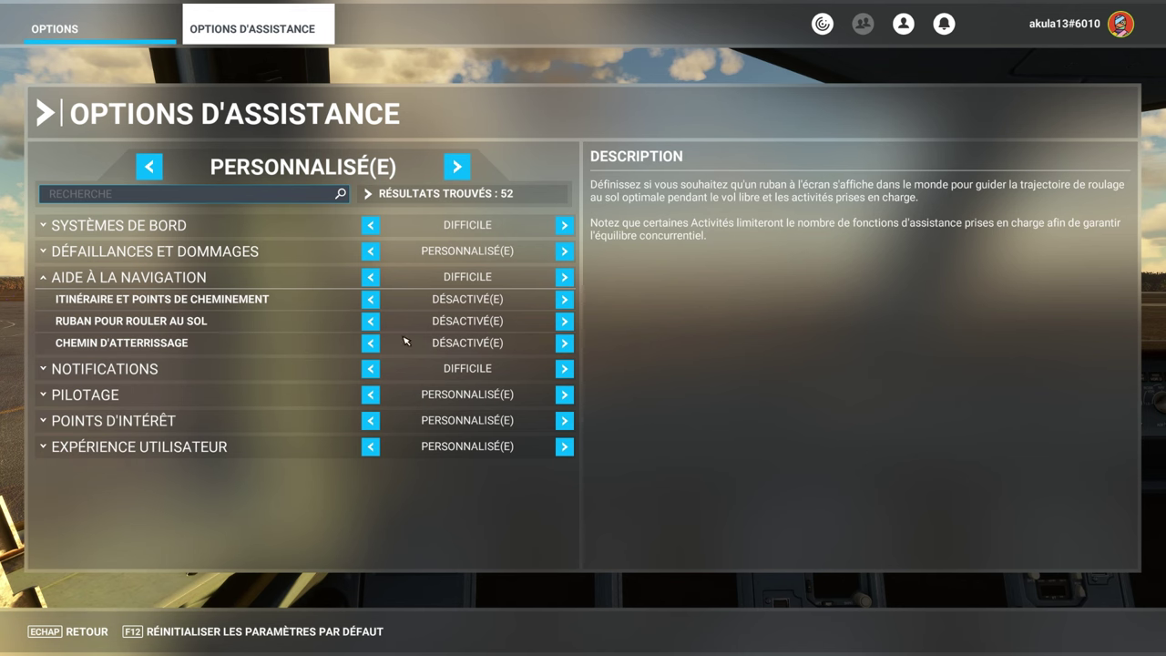
click(130, 277)
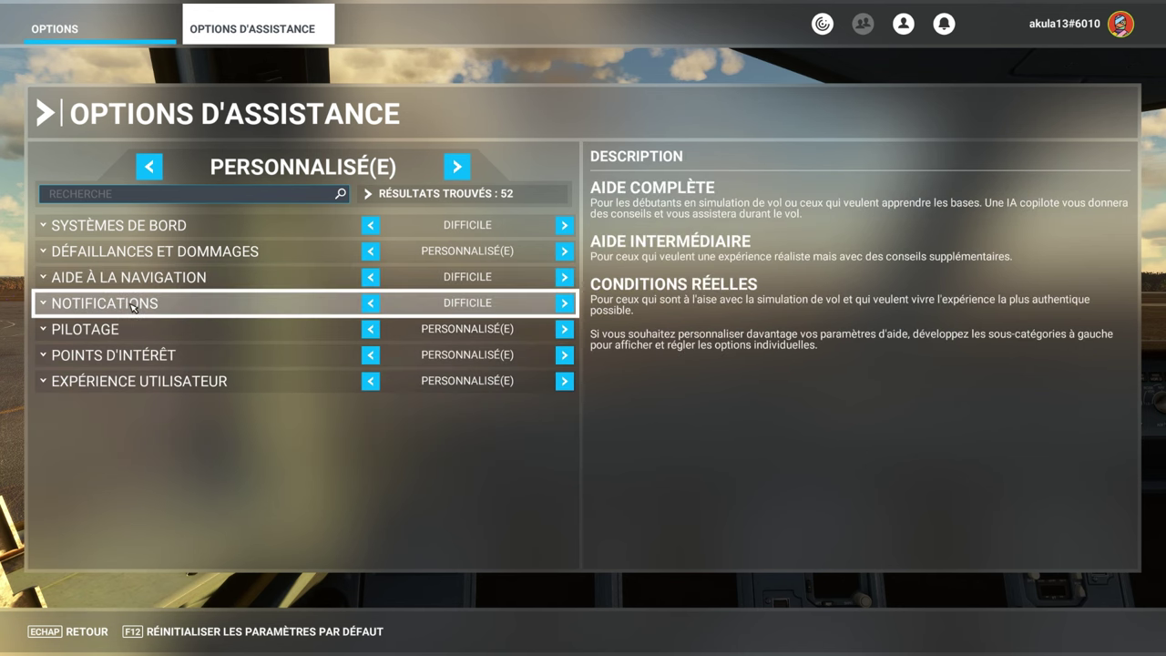
click(133, 303)
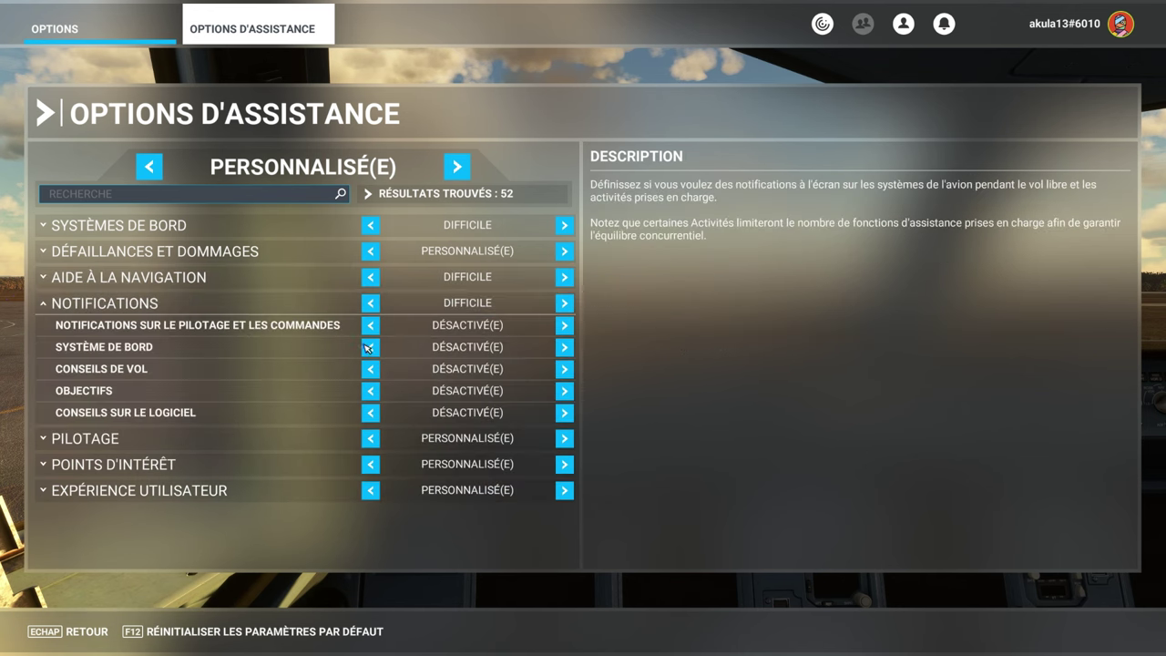
click(218, 308)
Examine all Pilotage assistance settings through to the ornithopter entries, and return to the cockpit.
click(221, 333)
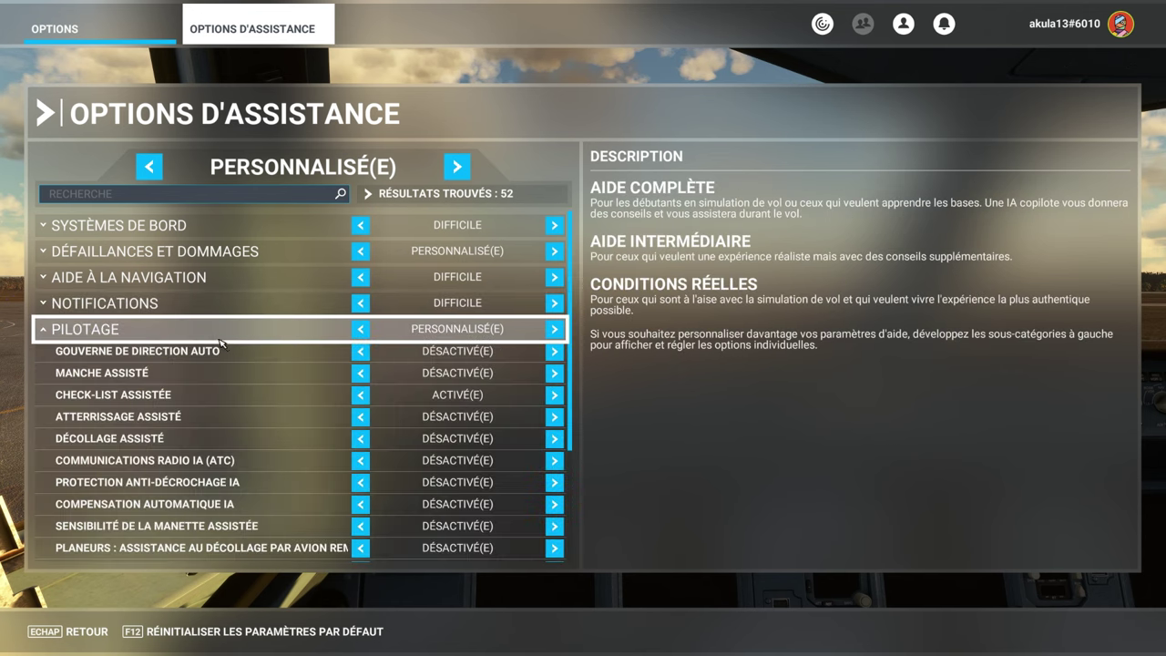
scroll(225, 398, down, 2)
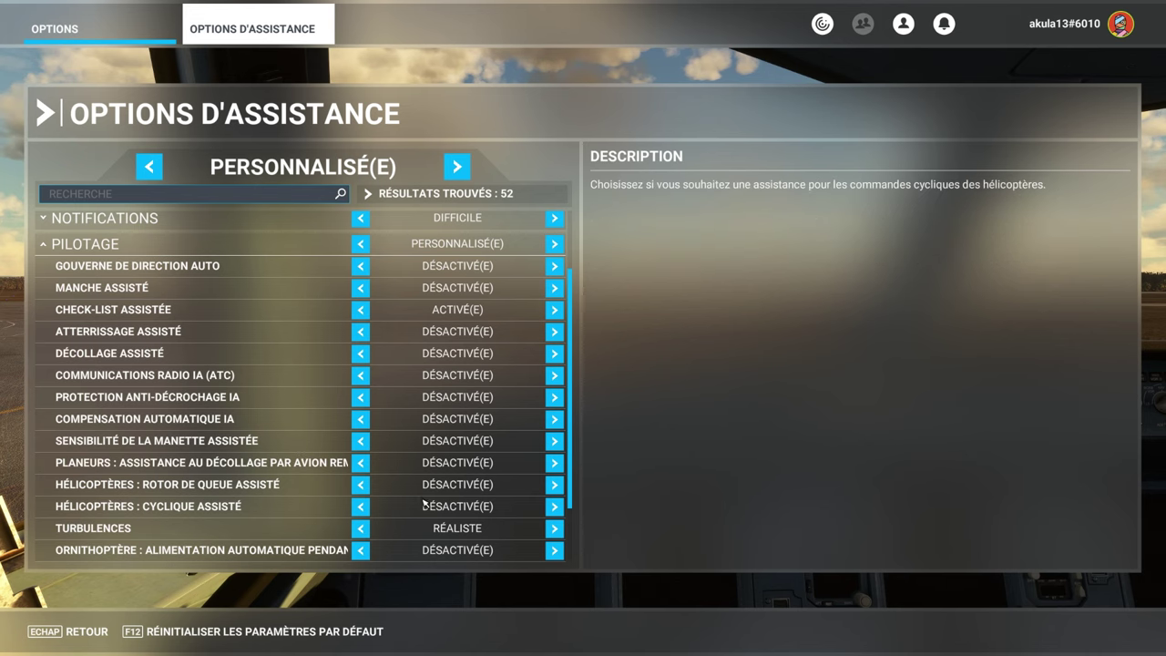
scroll(423, 502, down, 2)
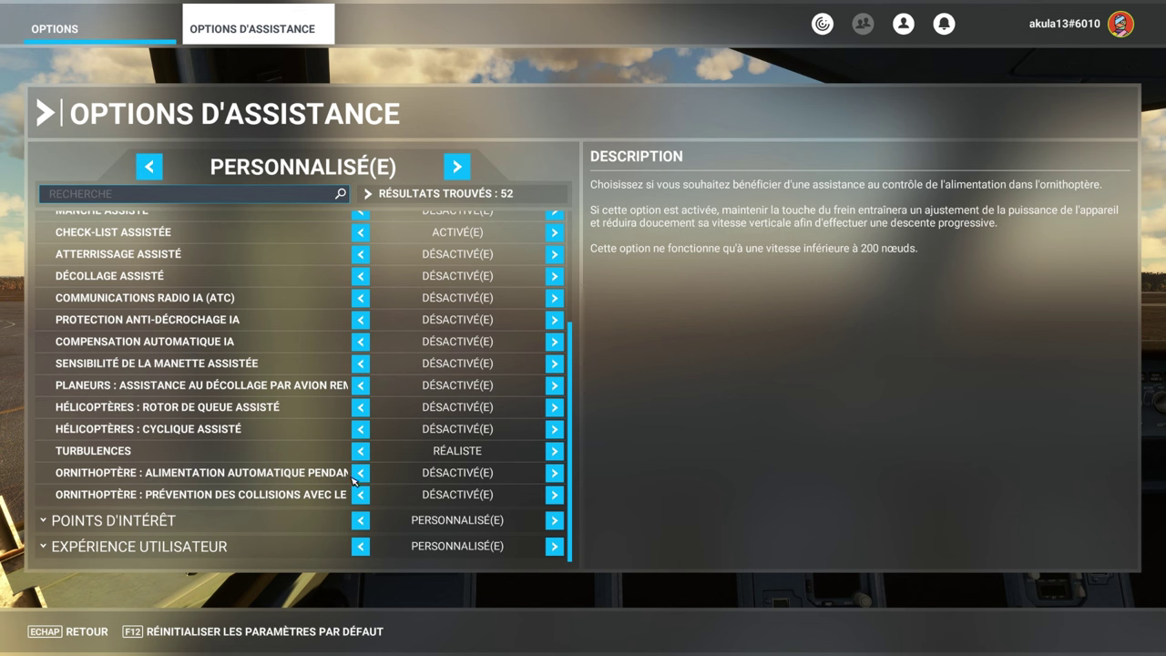
scroll(296, 473, up, 3)
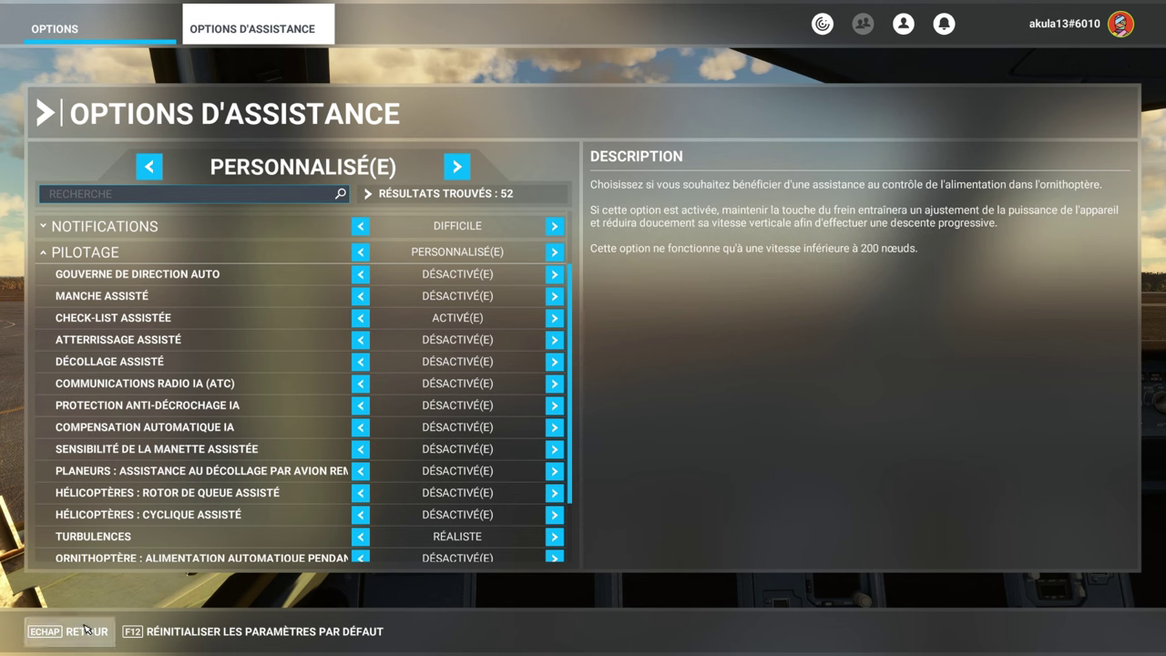
scroll(62, 608, down, 2)
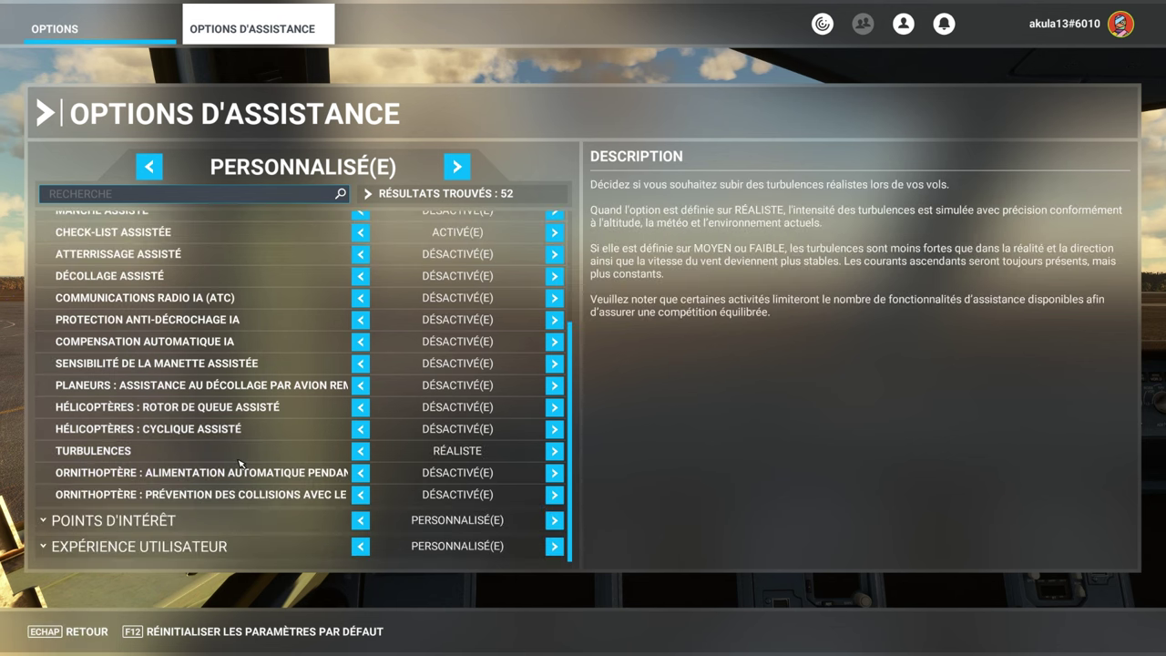
click(62, 609)
click(69, 629)
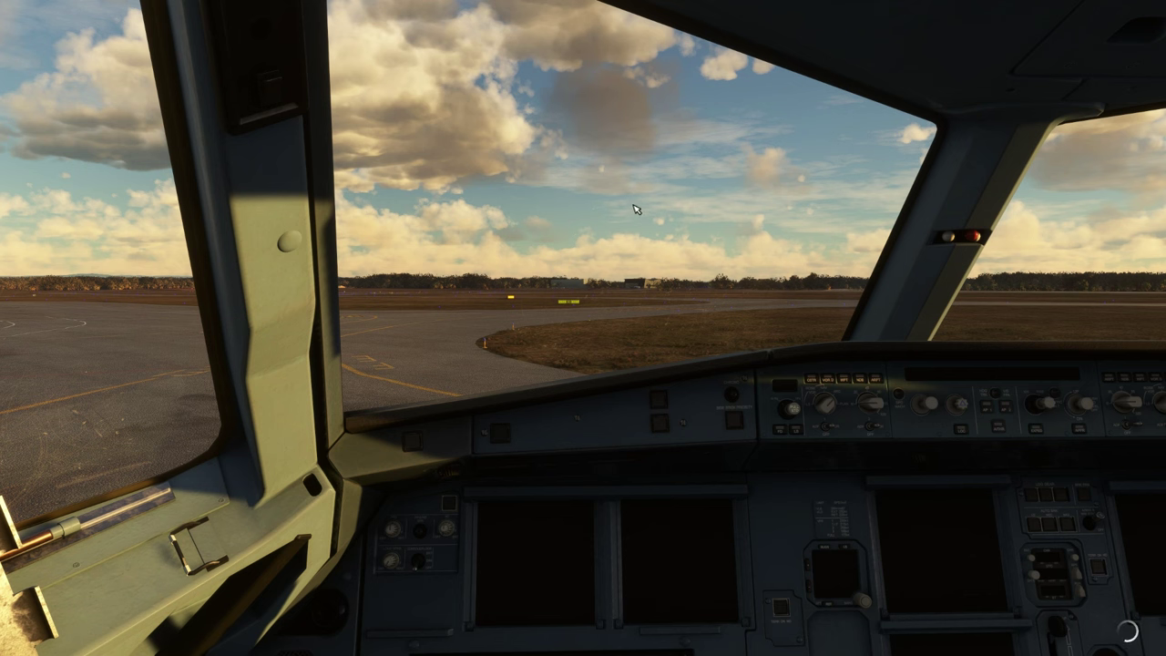
Open the aircraft check-list and start the evaluation of the Avant le démarrage du moteur page.
mouse_move(576, 20)
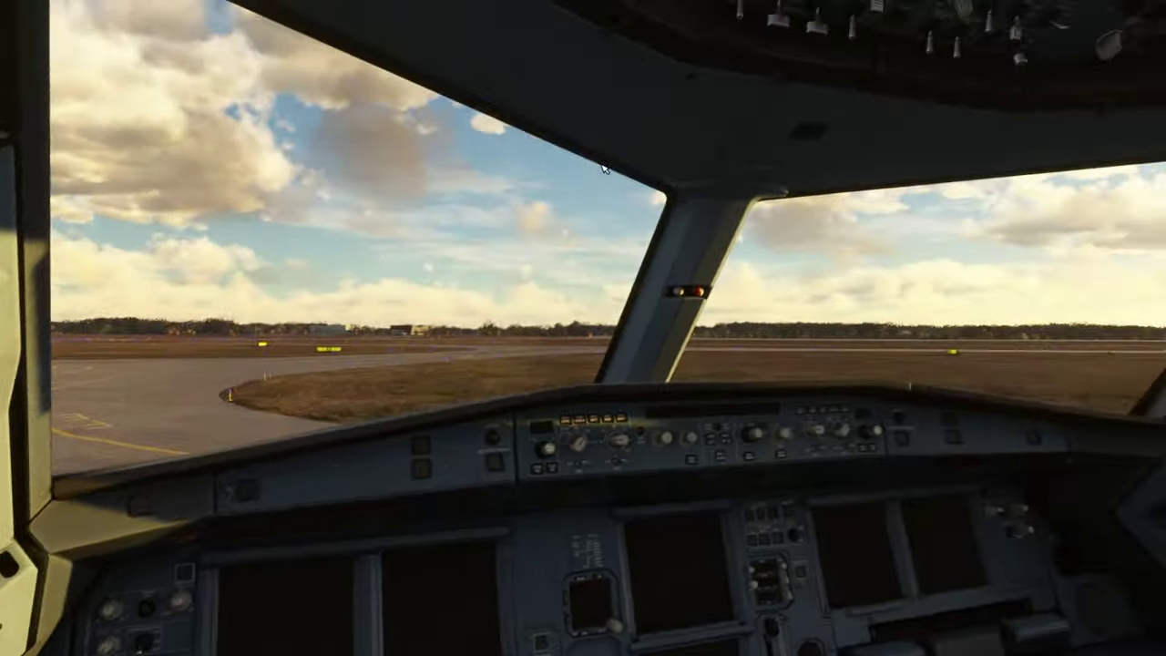
mouse_move(729, 46)
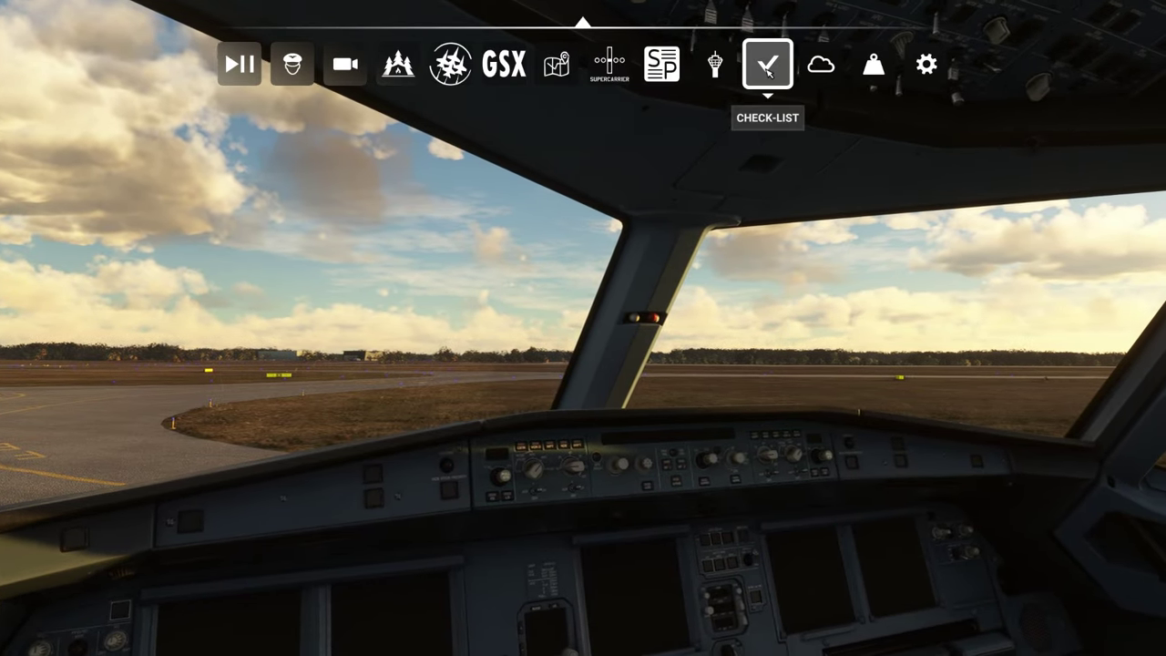
click(769, 68)
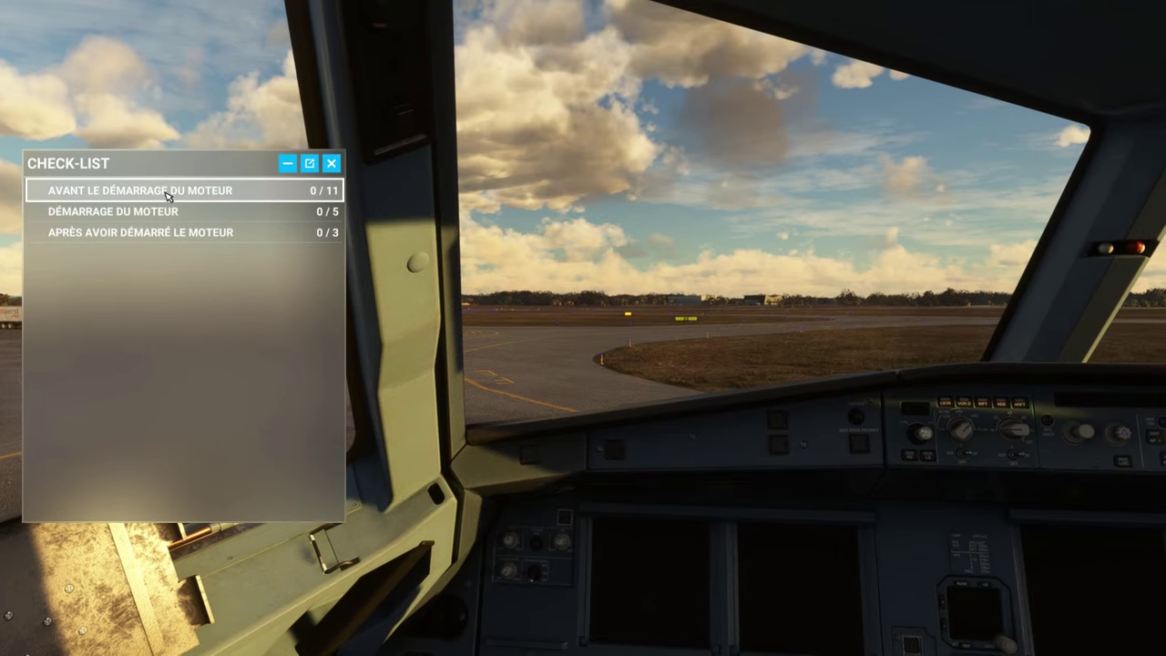
click(169, 196)
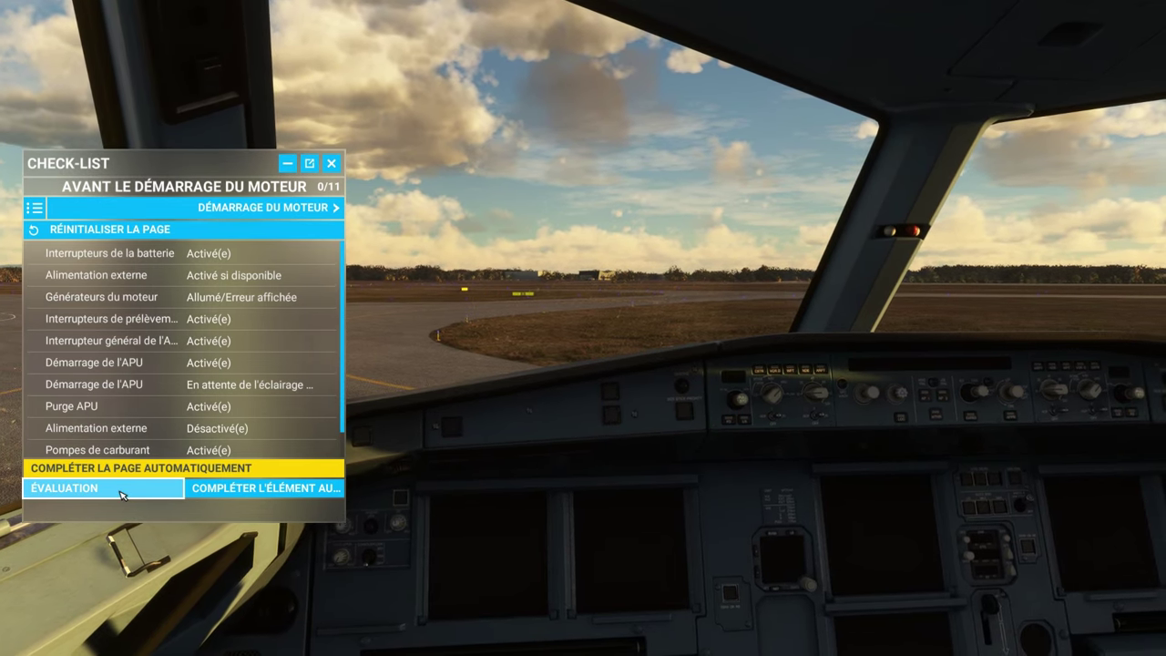
click(122, 495)
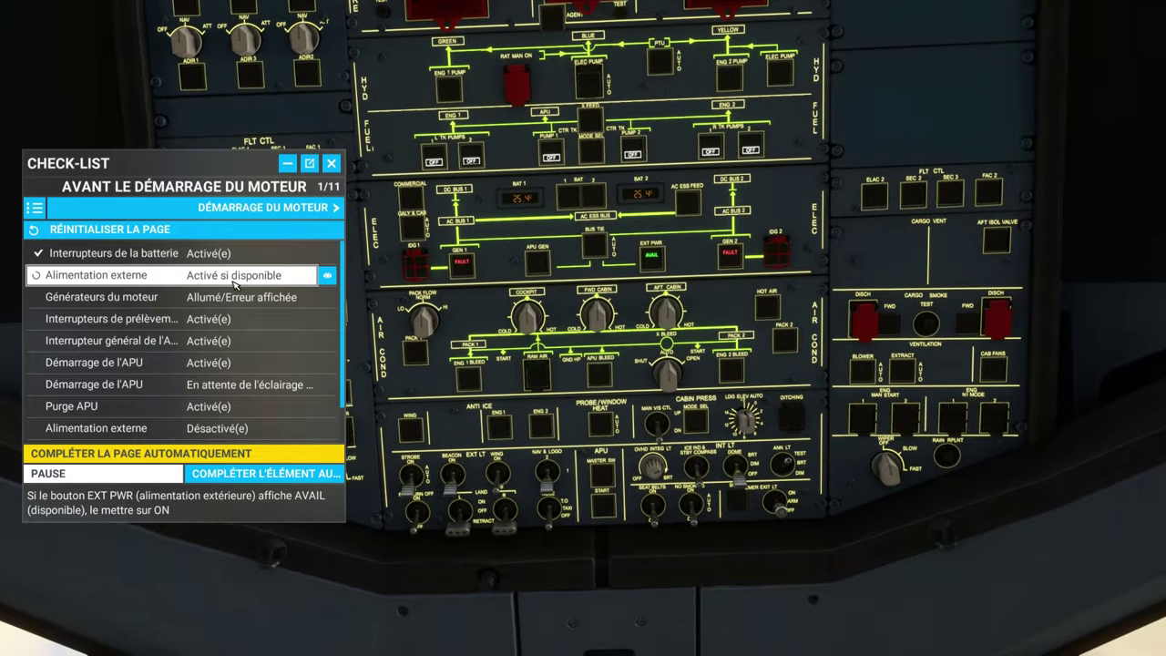
Complete the Alimentation externe check-list item automatically and switch on the APU master switch on the overhead panel.
click(274, 477)
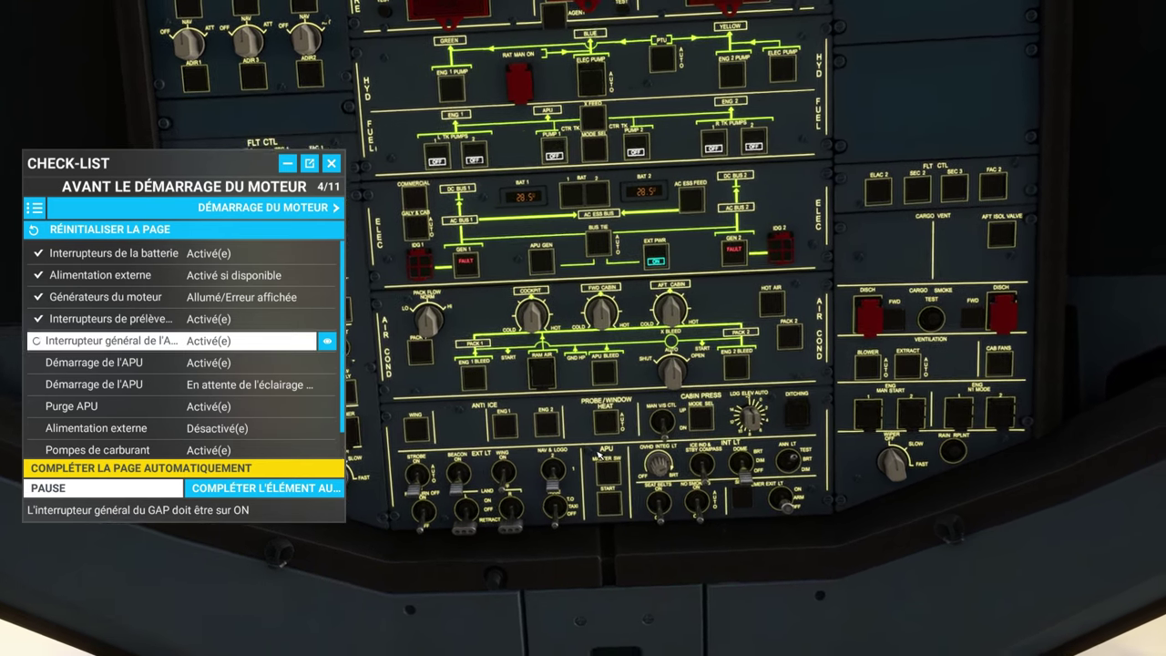
click(617, 471)
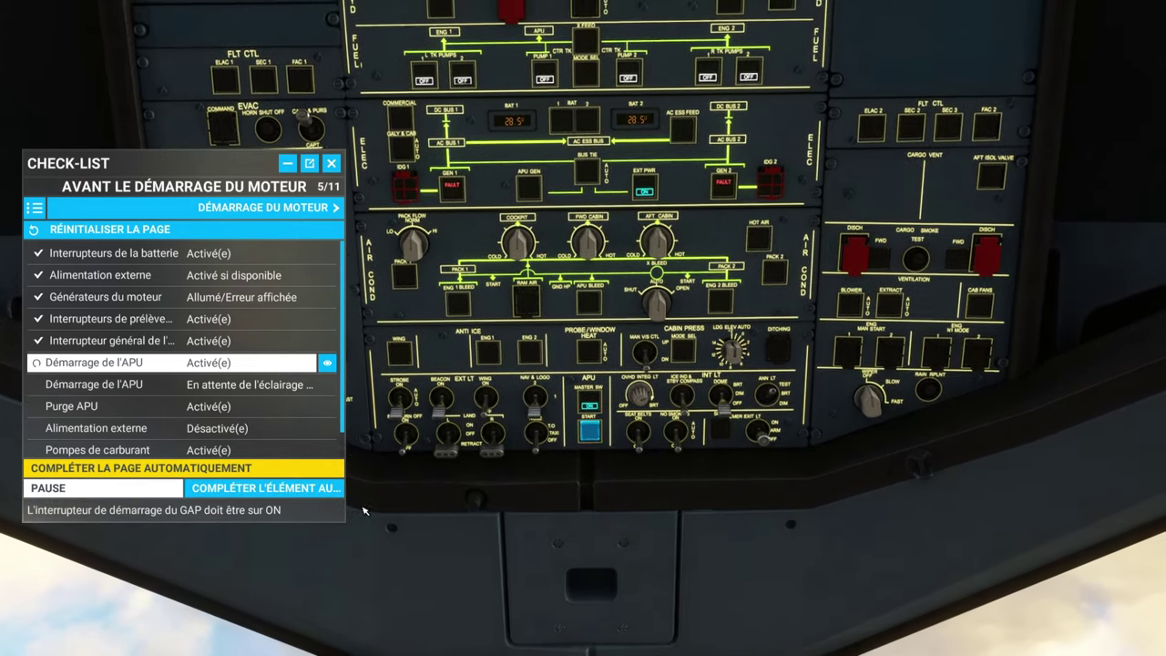
Make the check-list window slightly wider and start the APU from the overhead panel.
drag(343, 491, 405, 498)
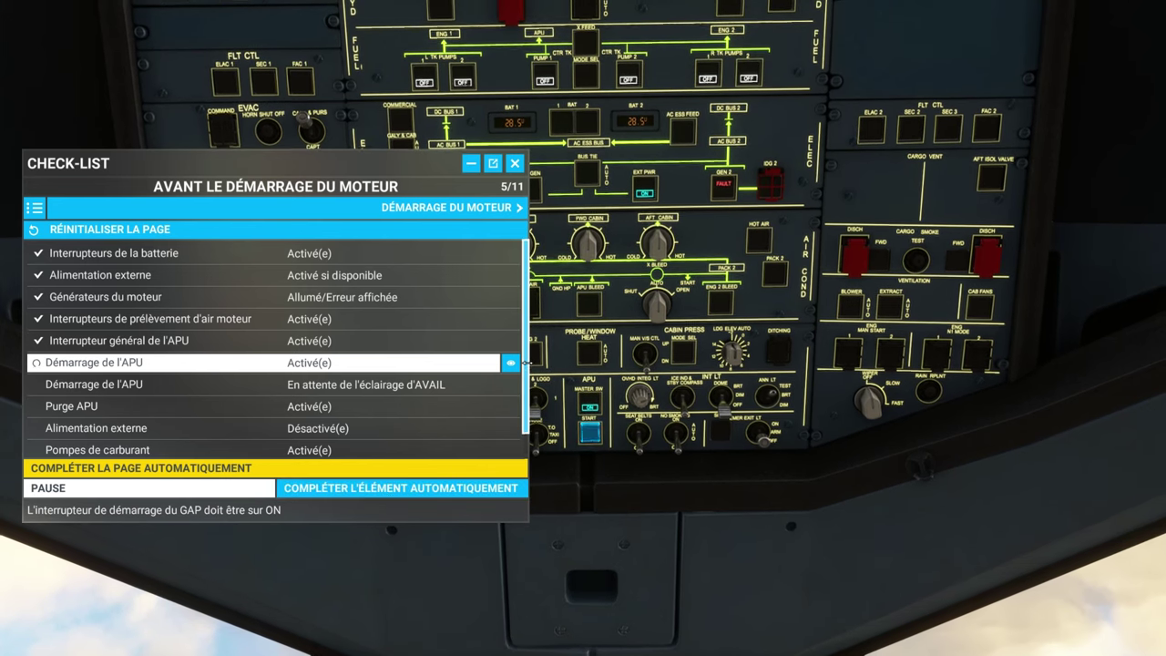
drag(526, 363, 192, 492)
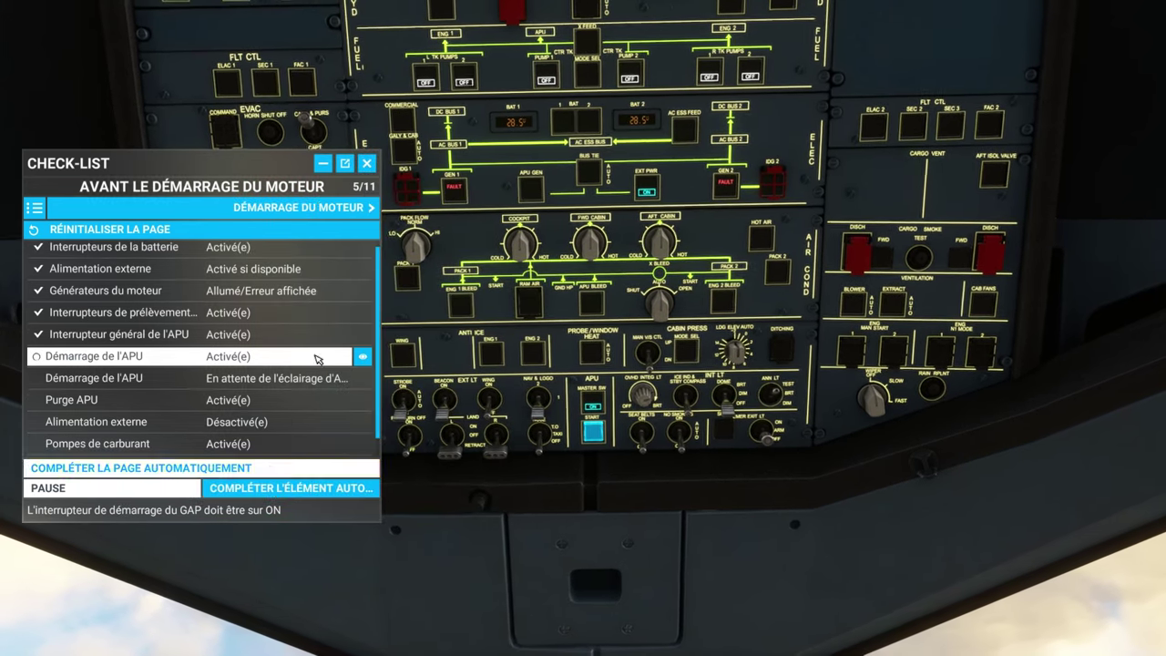
click(588, 437)
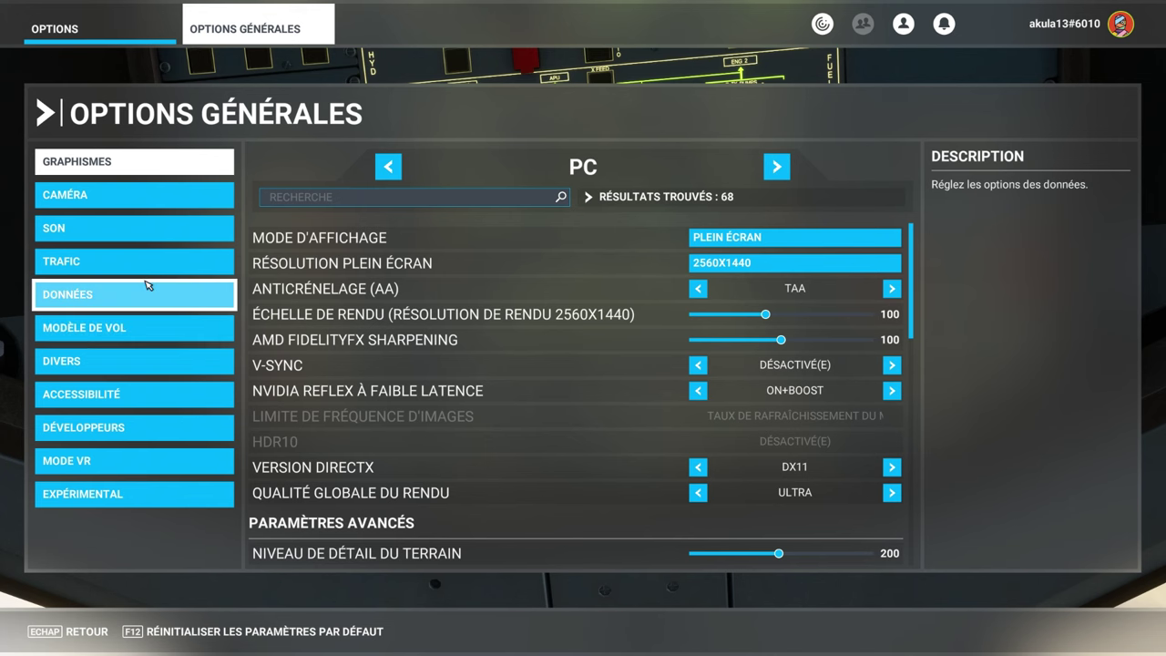
Leave the general options and examine the Aide à la navigation, Pilotage and Points d'intérêt settings in the assistance options.
click(89, 630)
click(693, 291)
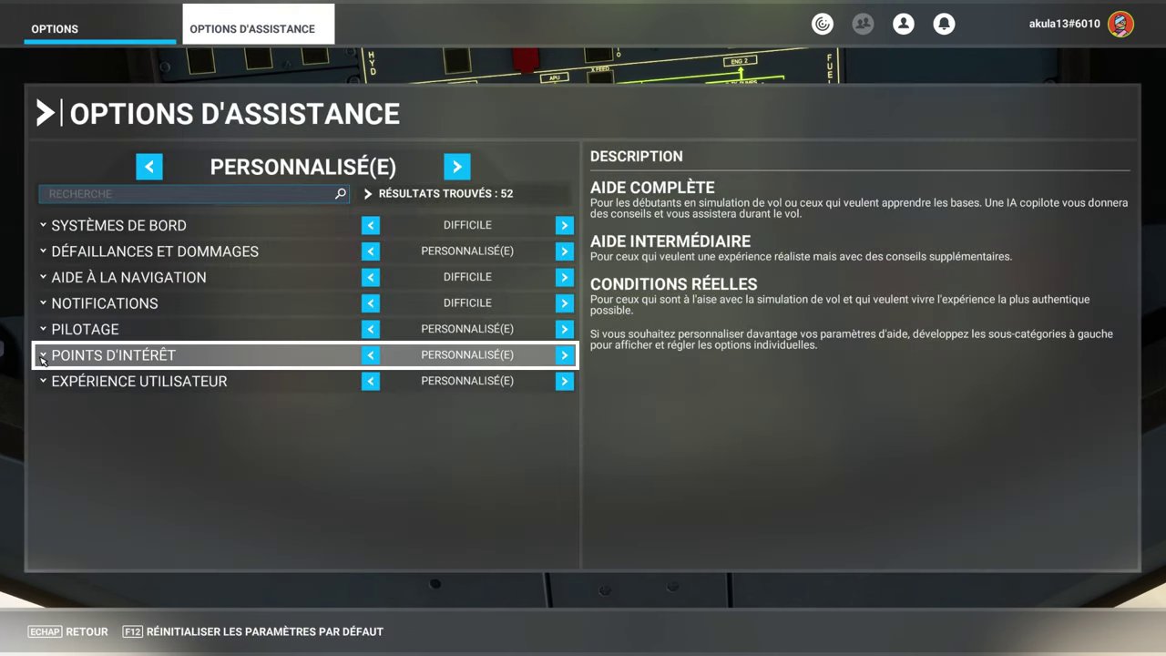
click(43, 383)
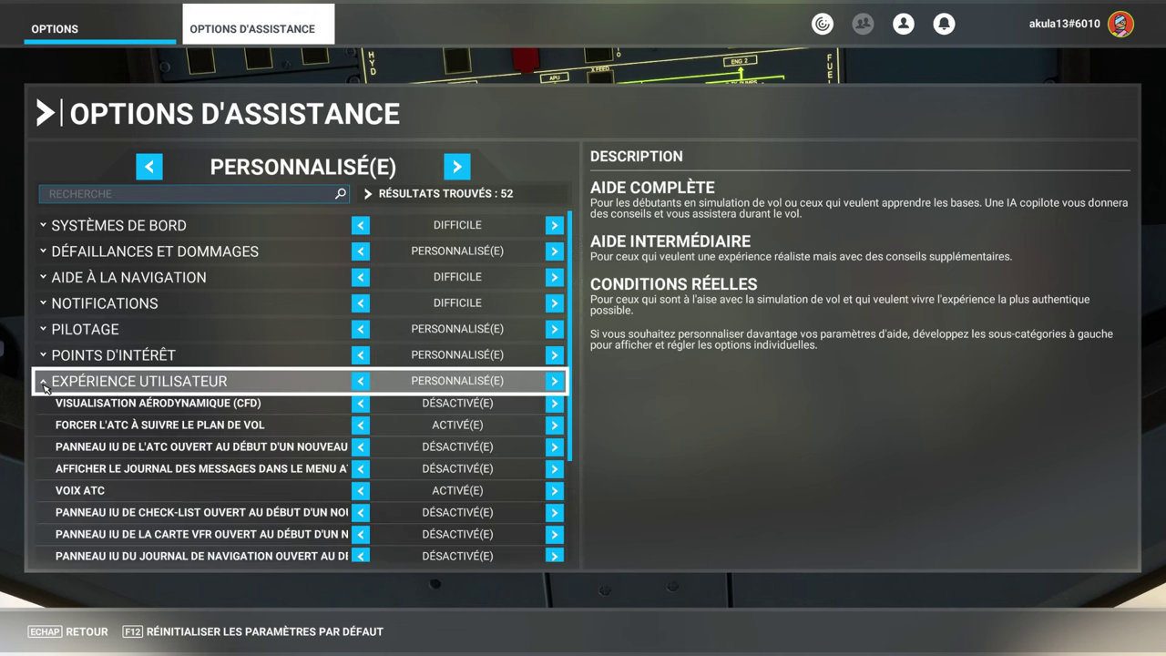
click(43, 278)
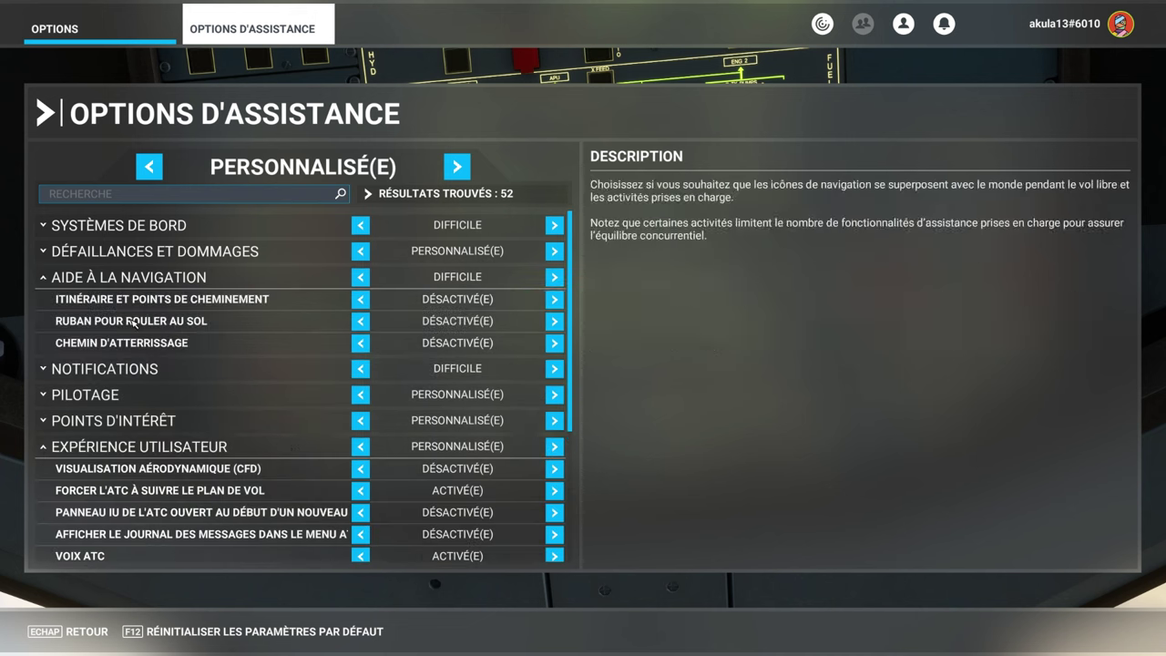
click(42, 394)
scroll(138, 377, down, 1)
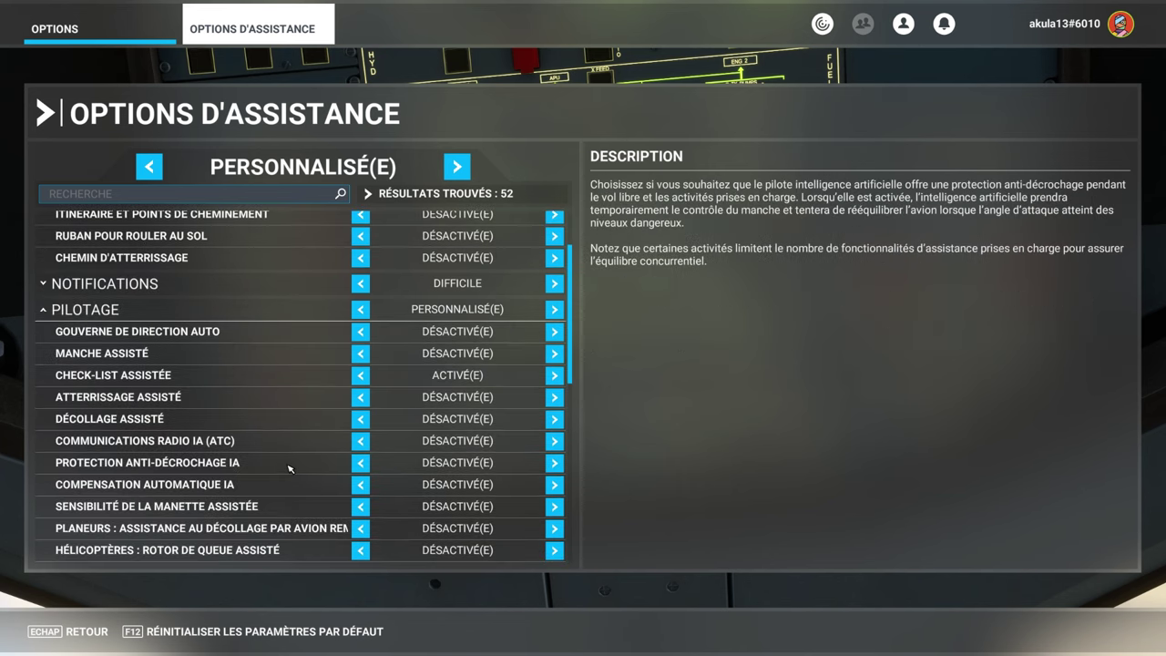
click(43, 308)
click(43, 335)
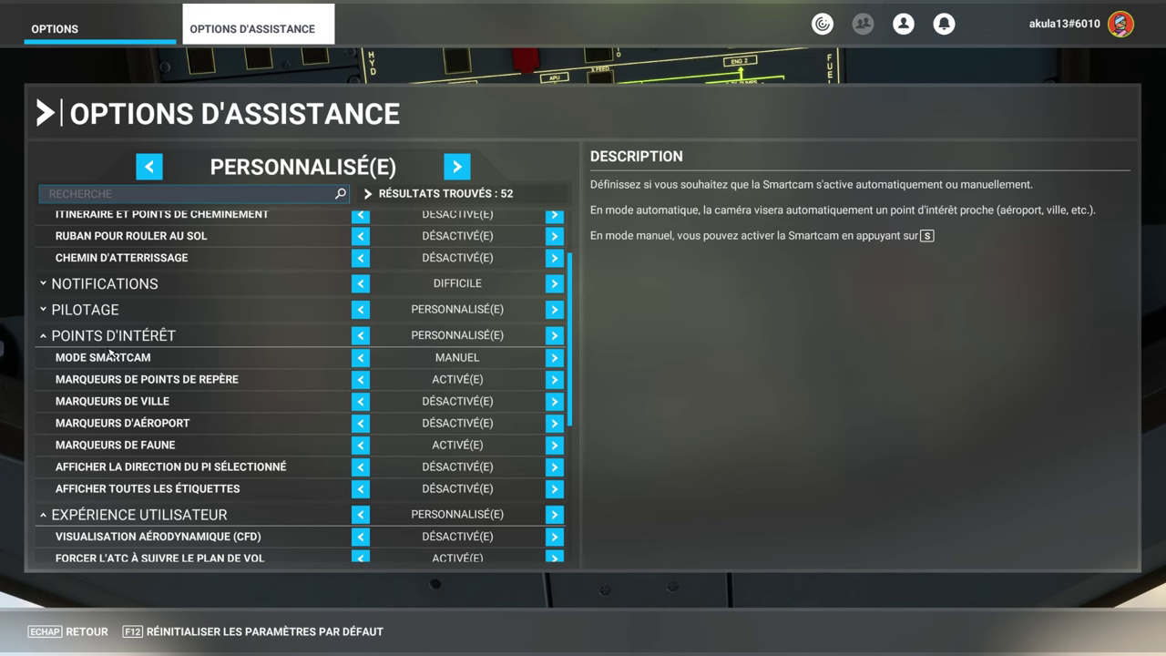
click(80, 335)
Switch on Visualisation aérodynamique (CFD) under Expérience utilisateur and return to the flight.
scroll(82, 374, down, 2)
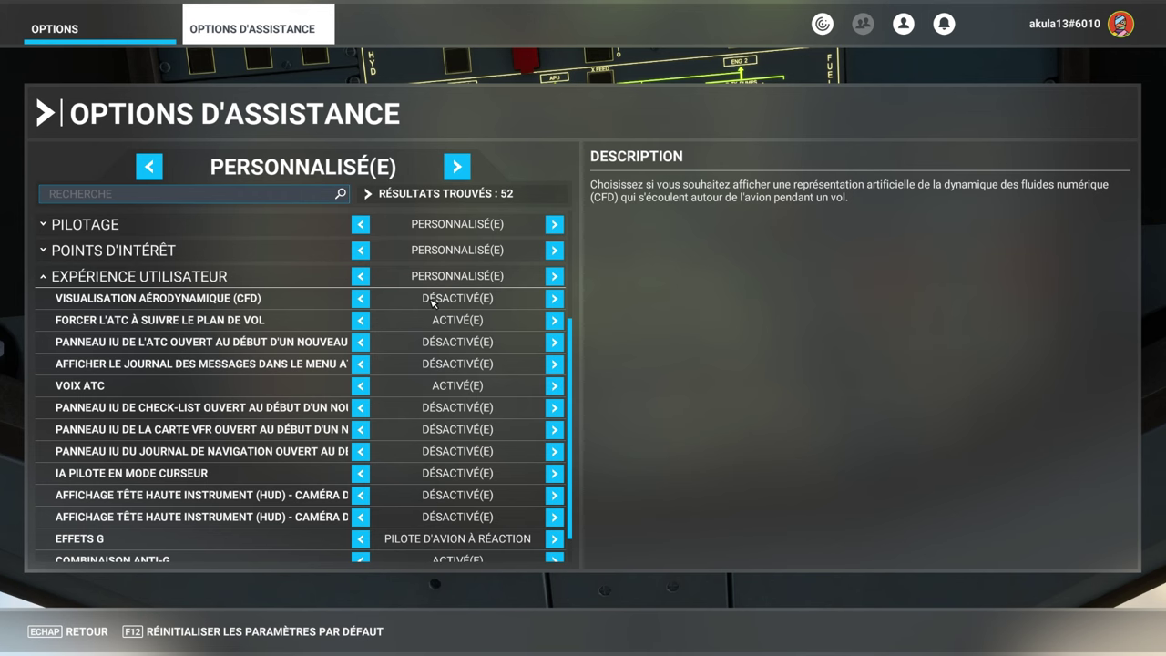
click(554, 298)
scroll(364, 410, up, 3)
click(483, 630)
click(87, 631)
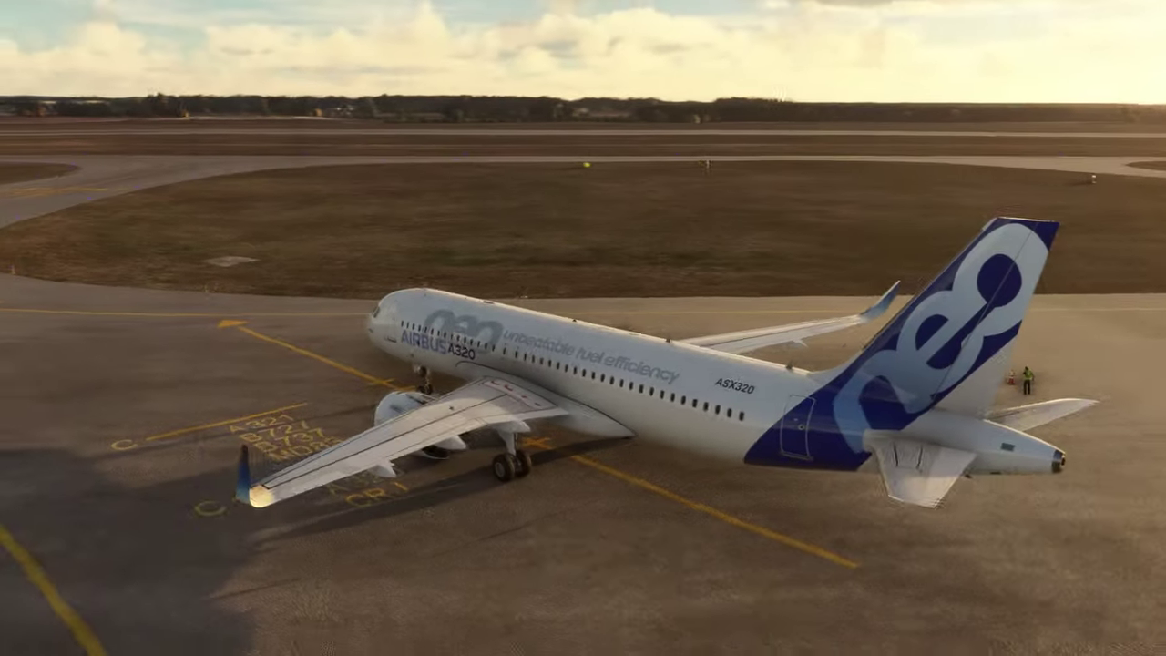
Reopen the assistance options and review the Notifications and Aide à la navigation settings.
key(Escape)
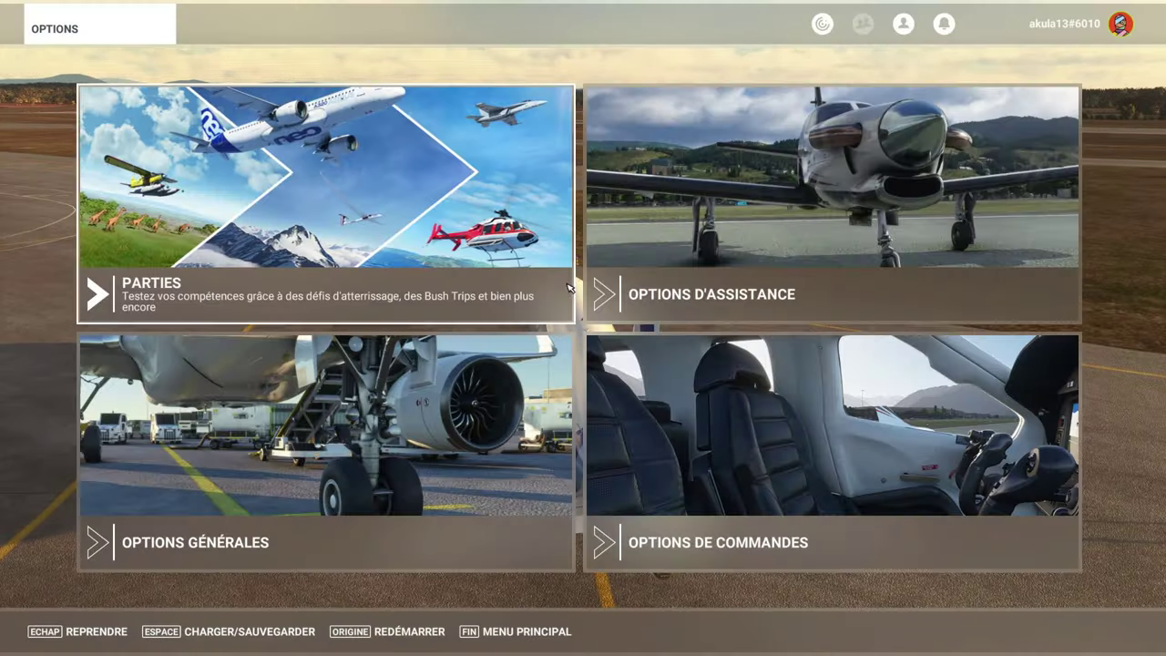
click(690, 285)
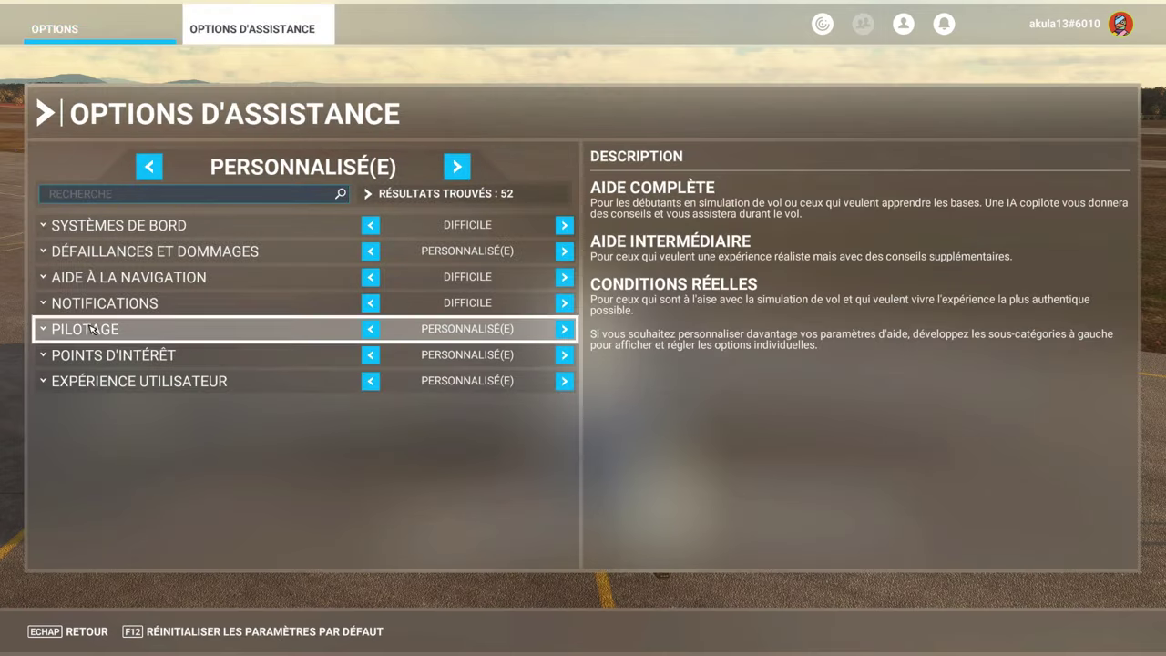
click(105, 304)
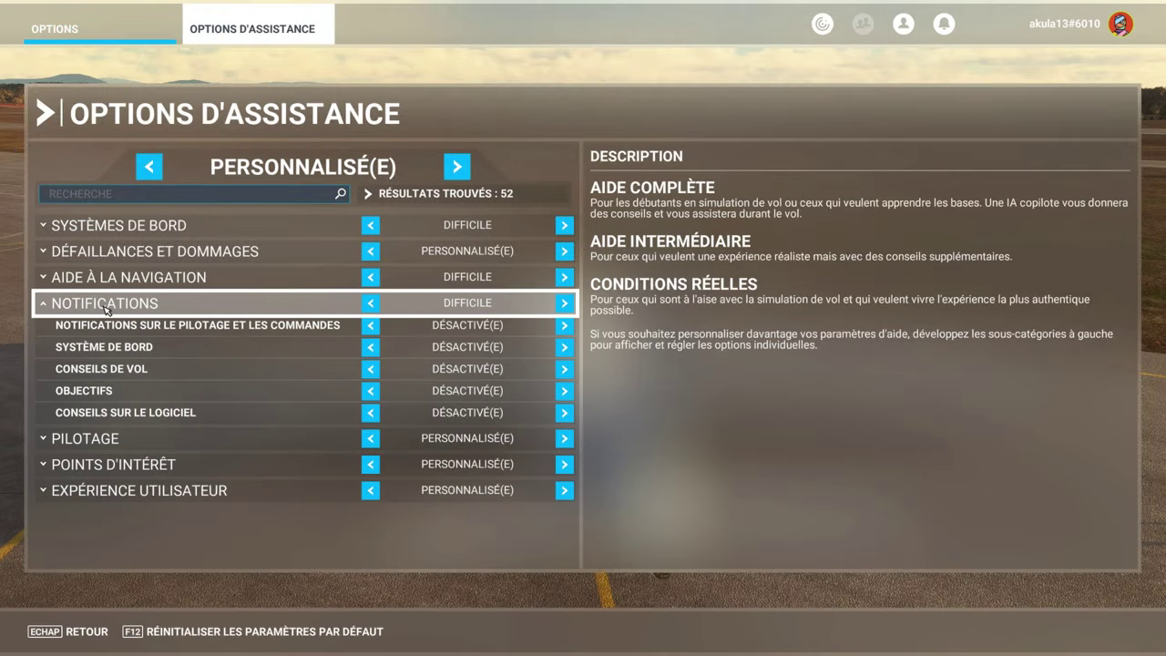
click(104, 304)
click(56, 278)
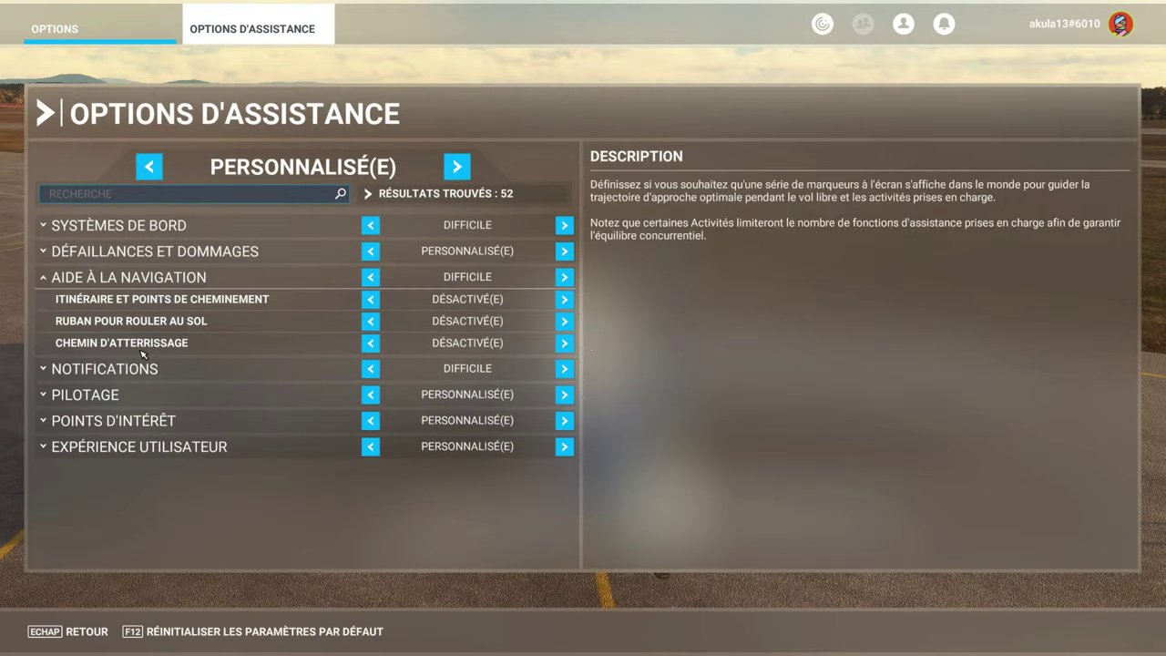
Switch off Visualisation aérodynamique (CFD) under Expérience utilisateur in the assistance options.
click(57, 278)
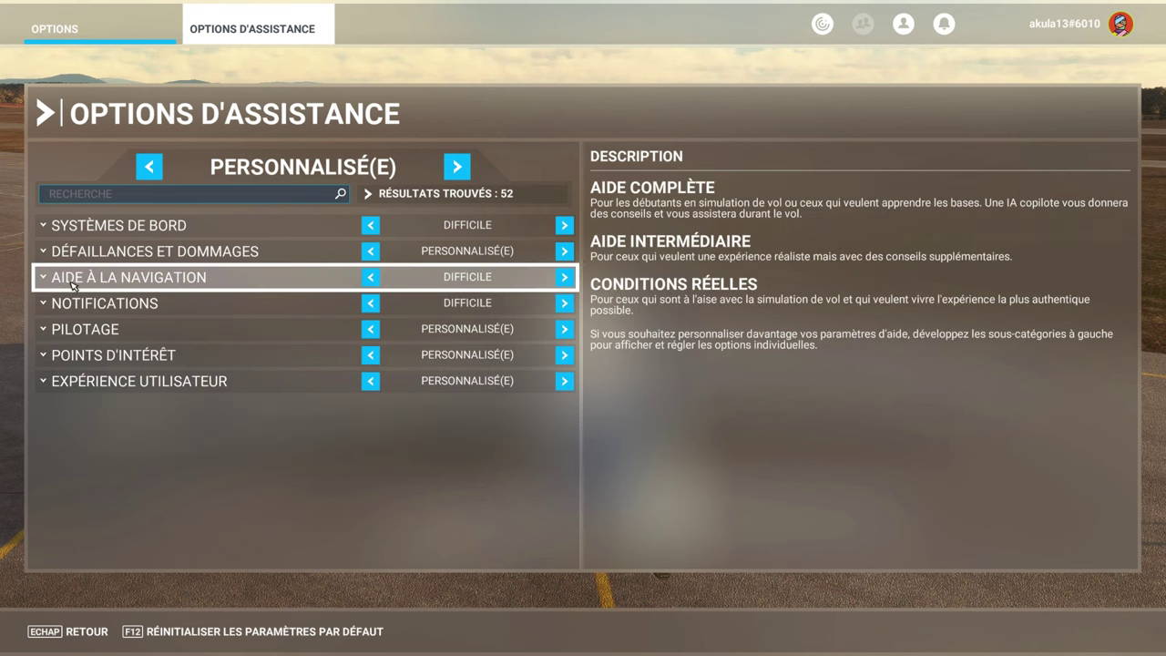
click(100, 329)
scroll(155, 410, down, 3)
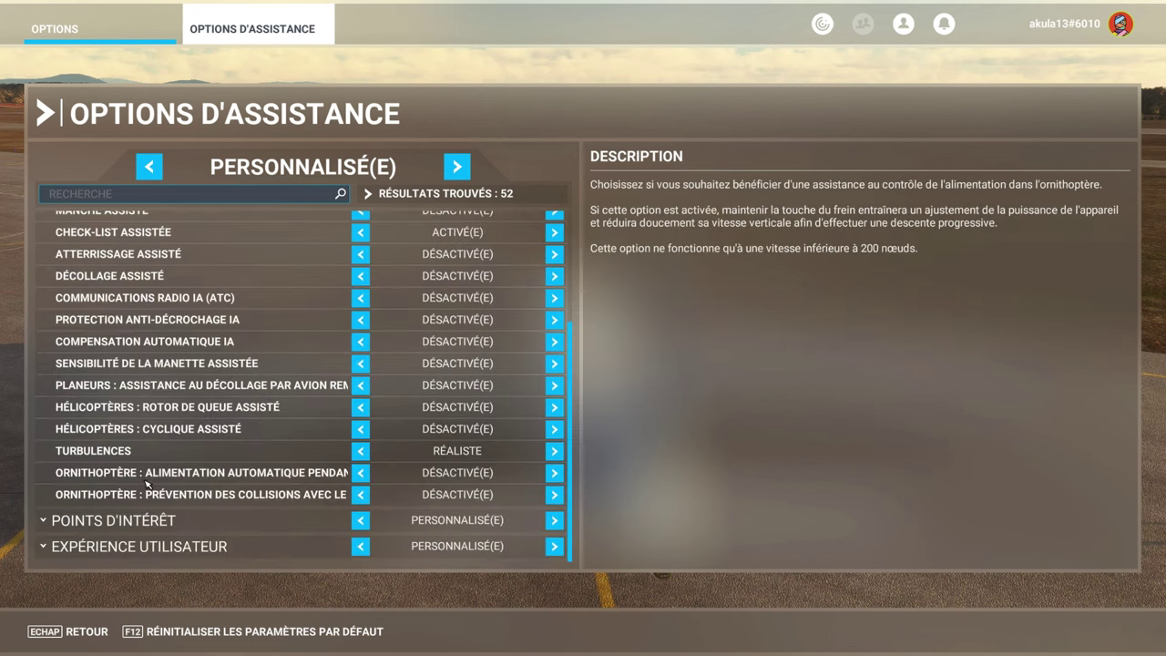
click(138, 545)
scroll(209, 523, down, 6)
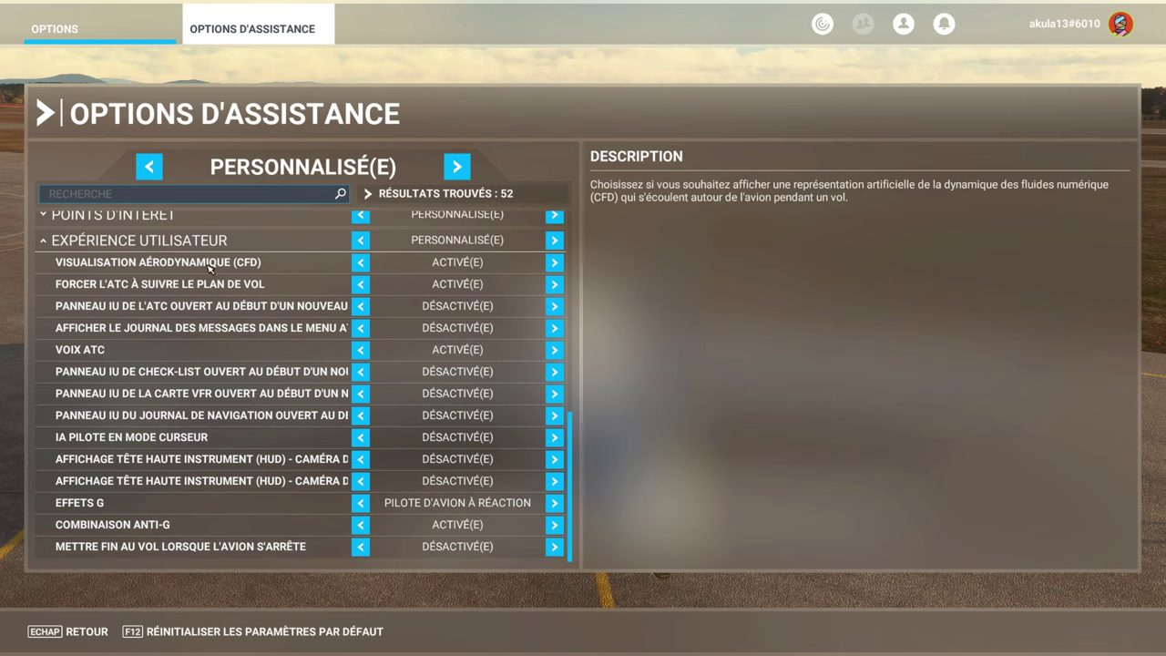
click(361, 264)
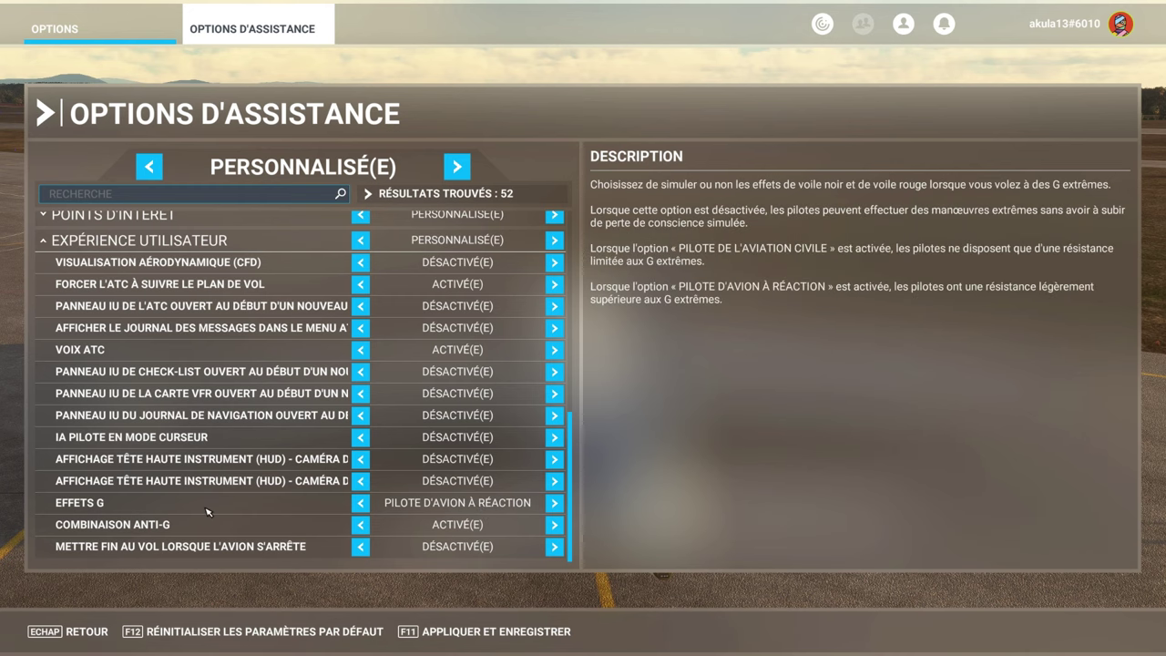
Cycle Effets G through its choices back to PILOTE D'AVION À RÉACTION and toggle Combinaison anti-G off and on again.
click(362, 503)
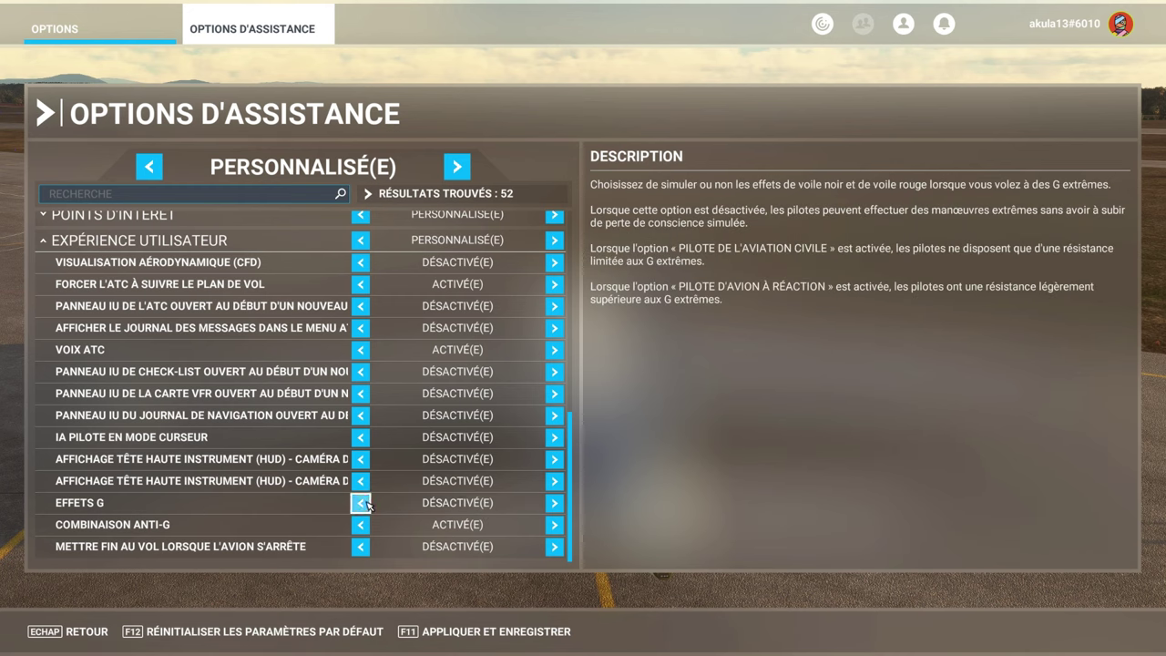
click(362, 503)
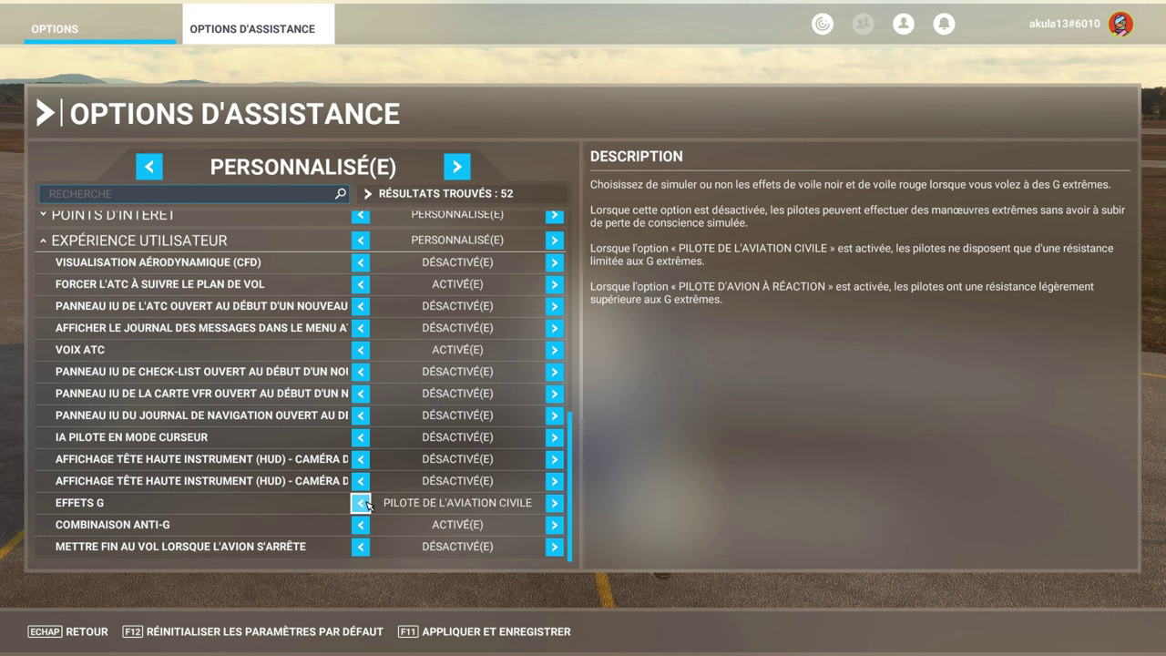
click(361, 503)
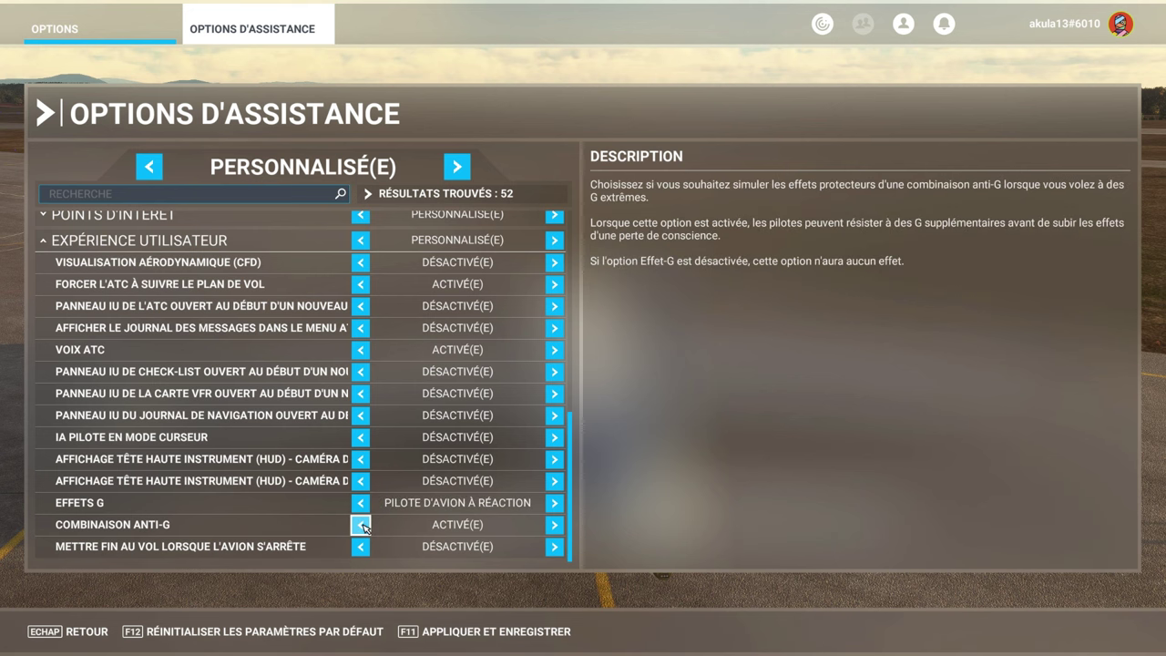
click(362, 524)
click(362, 525)
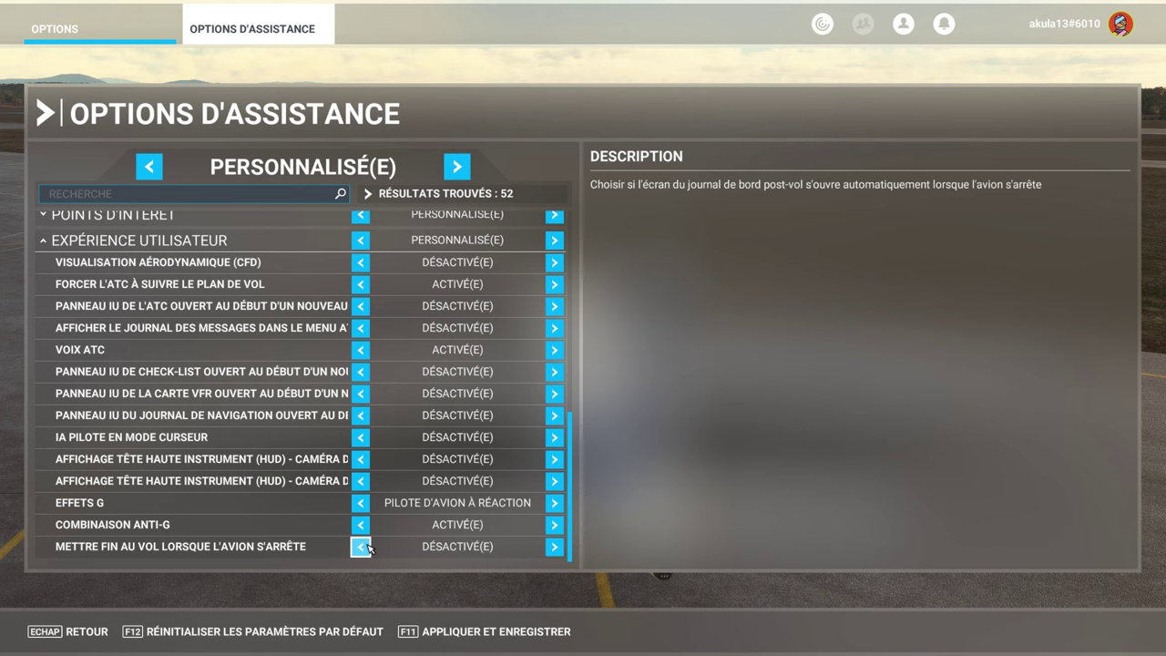
Apply and save the assistance options and open the Graphismes settings in the general options.
click(458, 636)
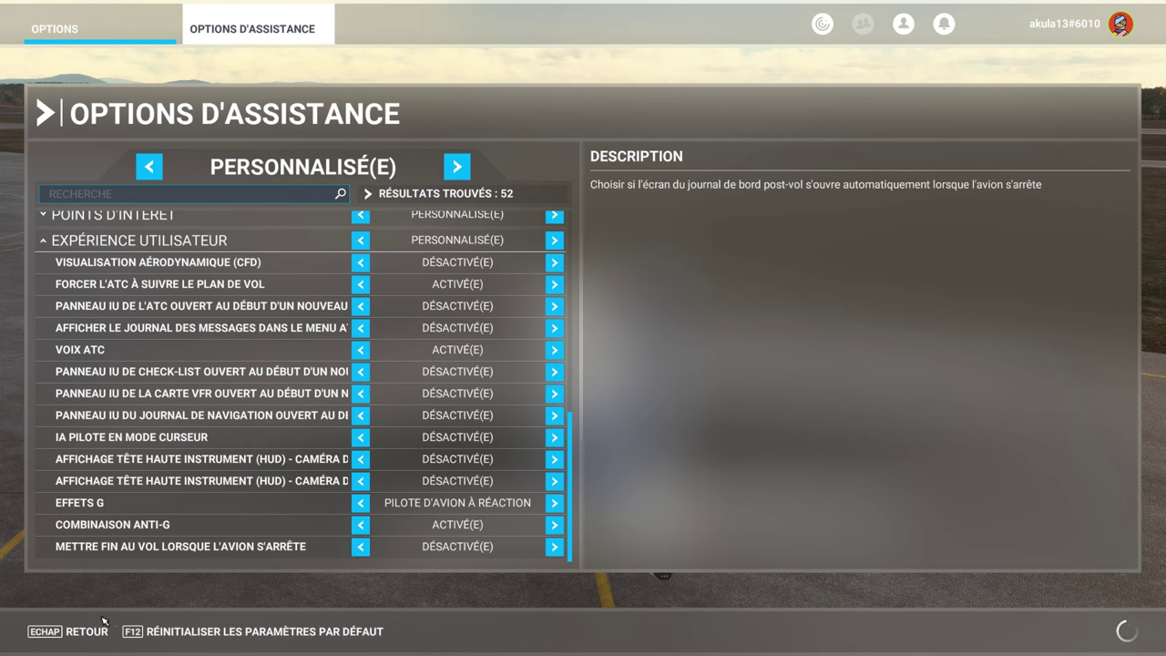
click(71, 635)
click(312, 468)
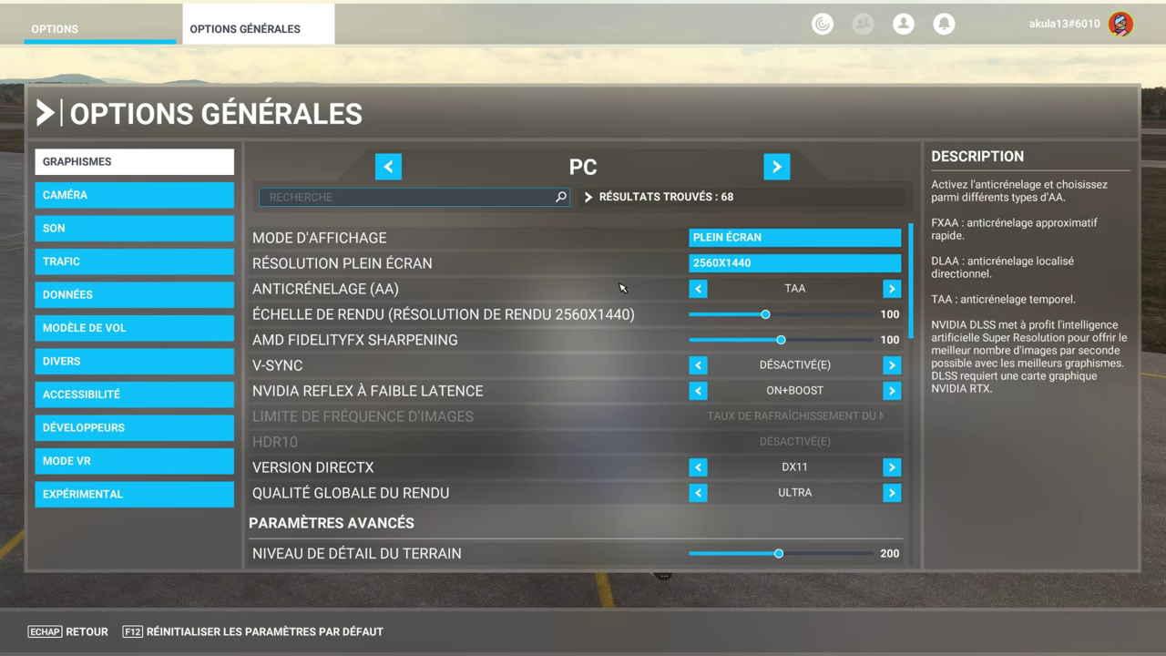
Lower Qualité globale du rendu step by step to FAIBLE and raise it back up to HAUTE.
scroll(539, 370, down, 2)
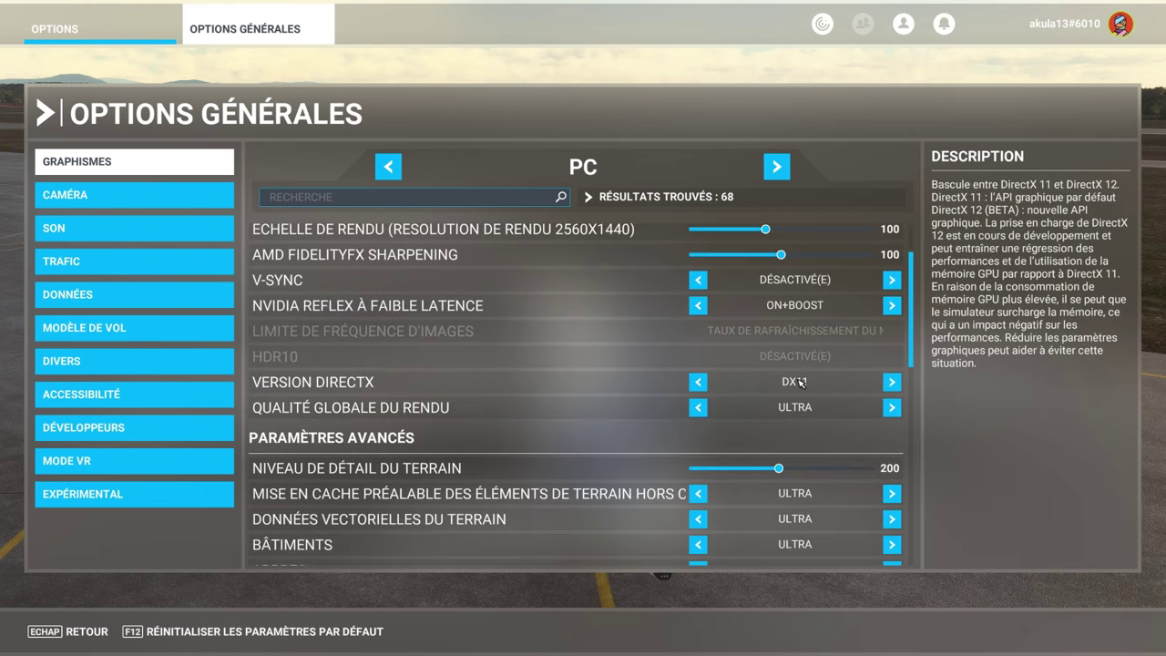
scroll(698, 432, down, 3)
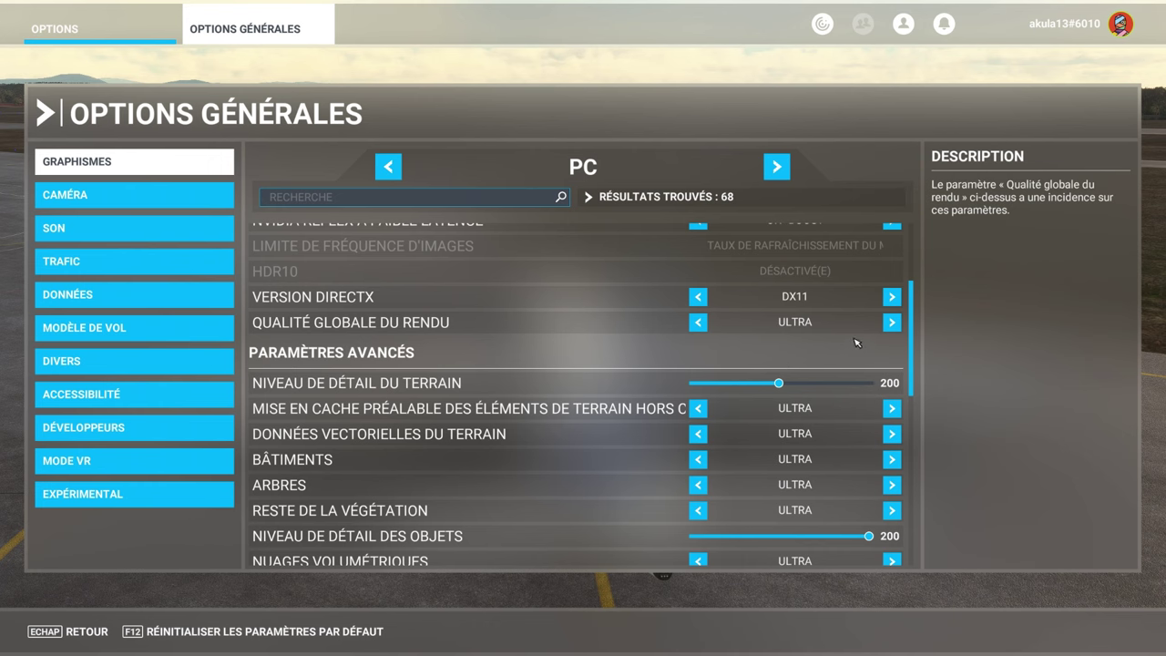
scroll(805, 363, up, 3)
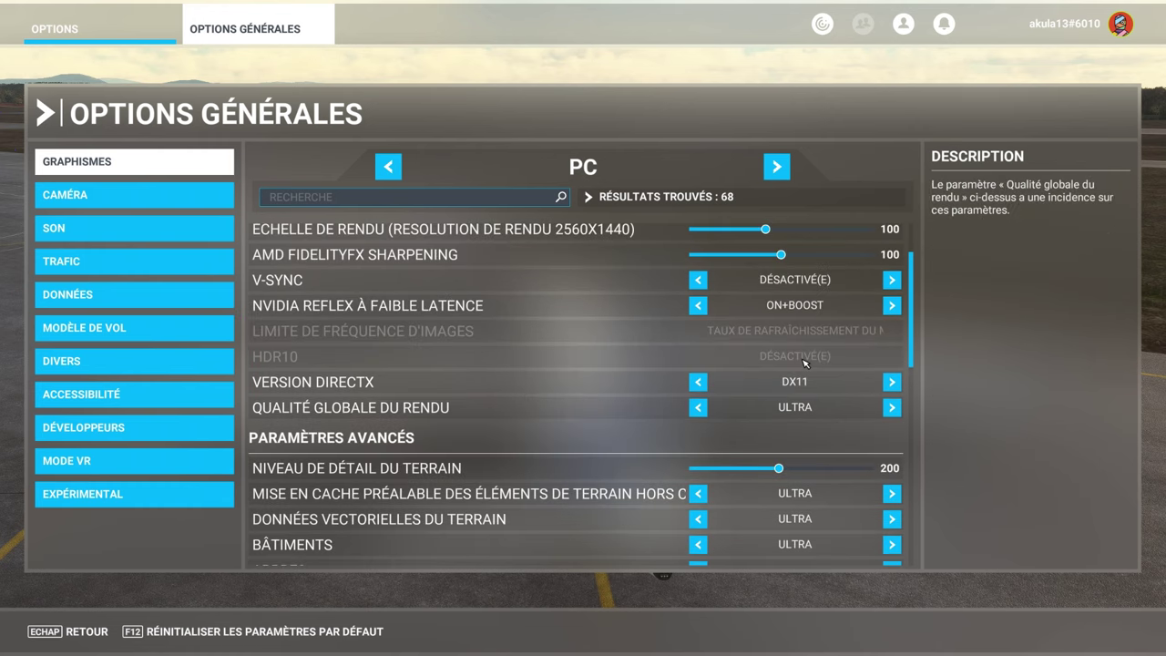
click(698, 407)
click(698, 408)
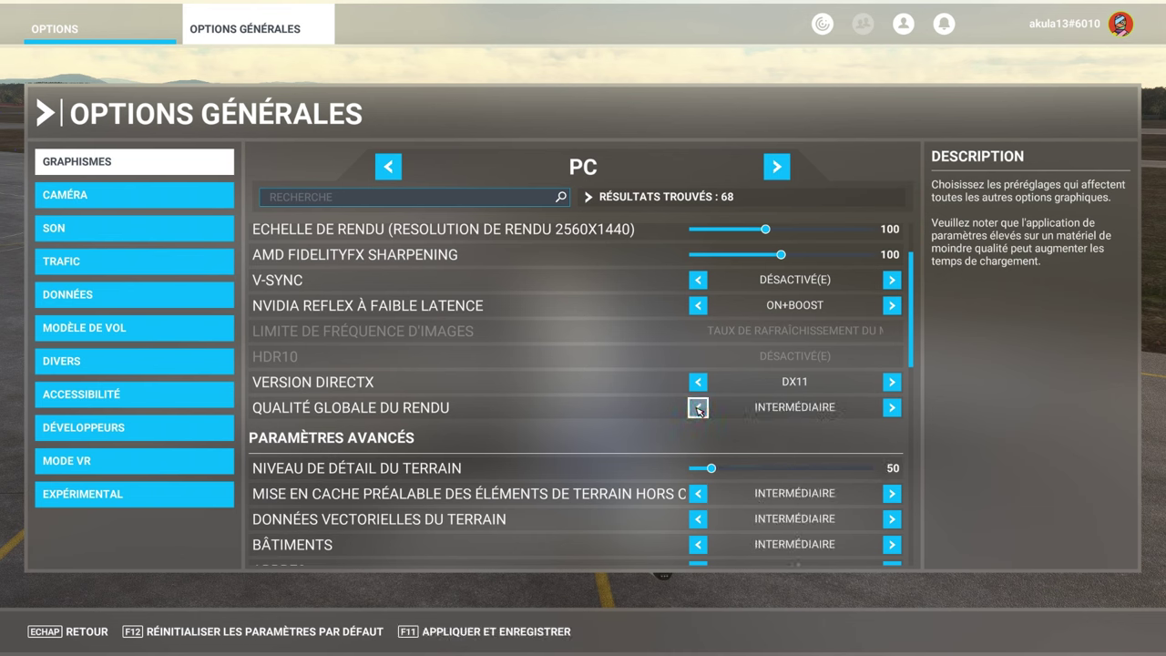
click(698, 407)
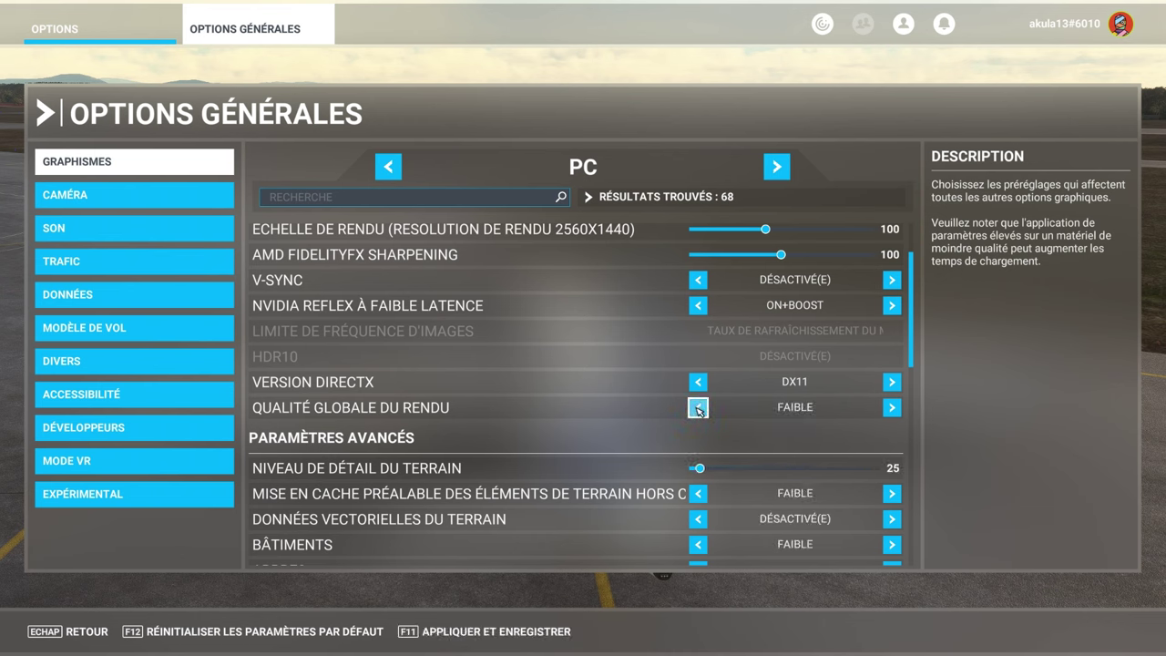
click(893, 408)
click(893, 408)
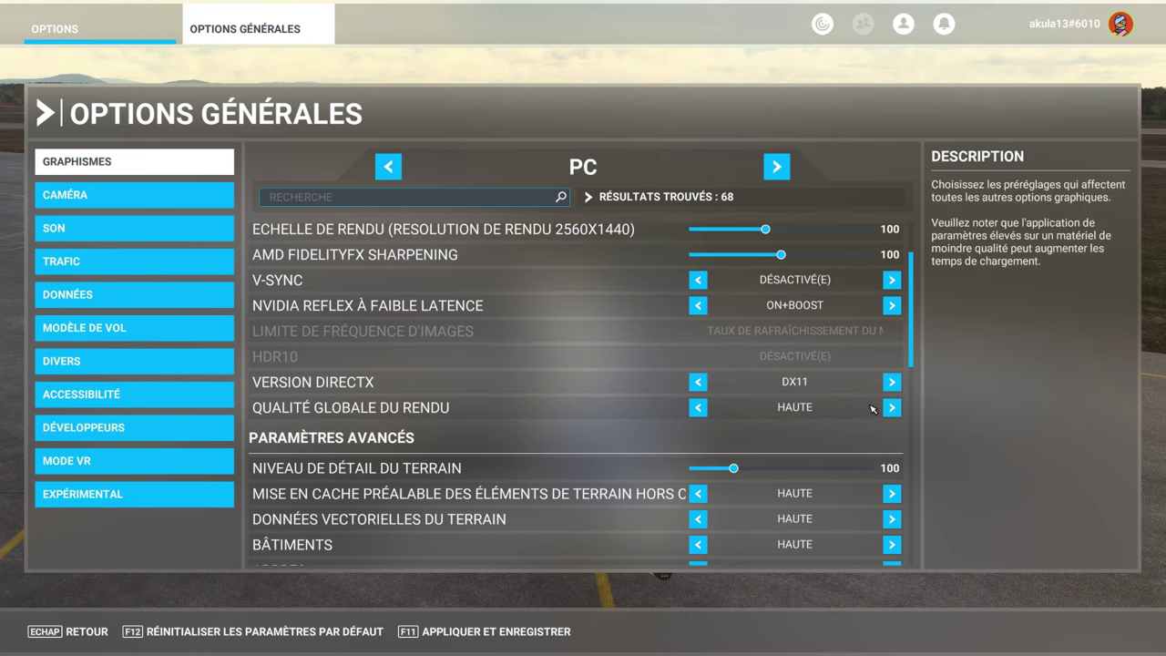
Set Arbres to FAIBLE and Niveau de détail du terrain to 115 while looking through the advanced graphics settings.
scroll(729, 510, down, 5)
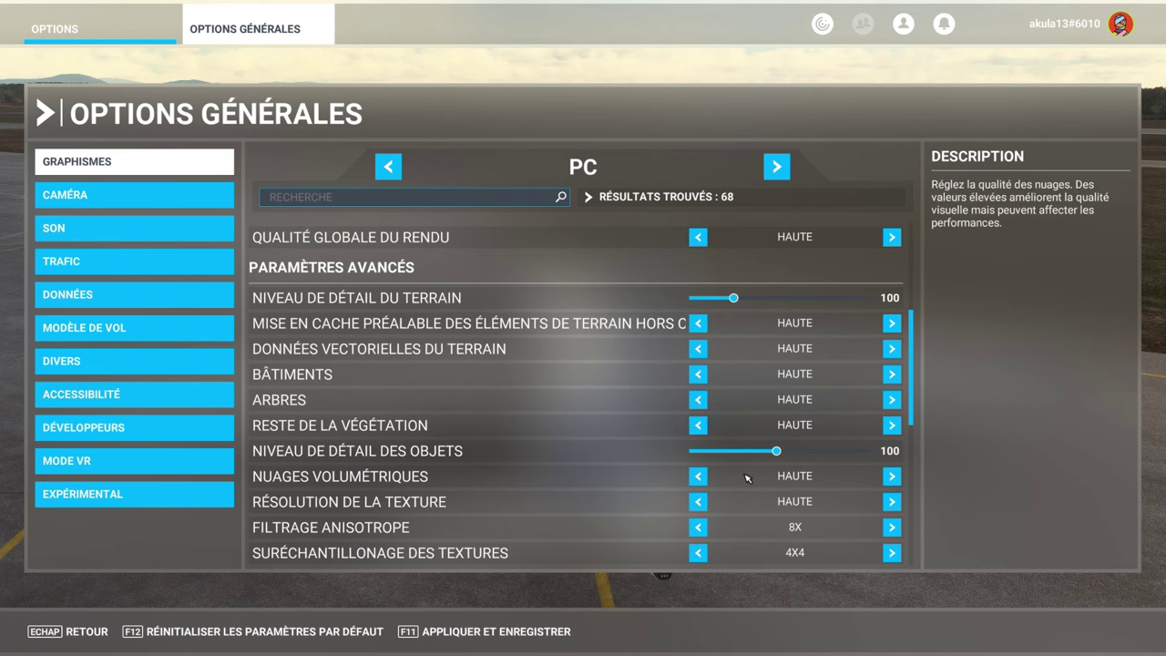
scroll(749, 478, up, 3)
scroll(654, 484, down, 3)
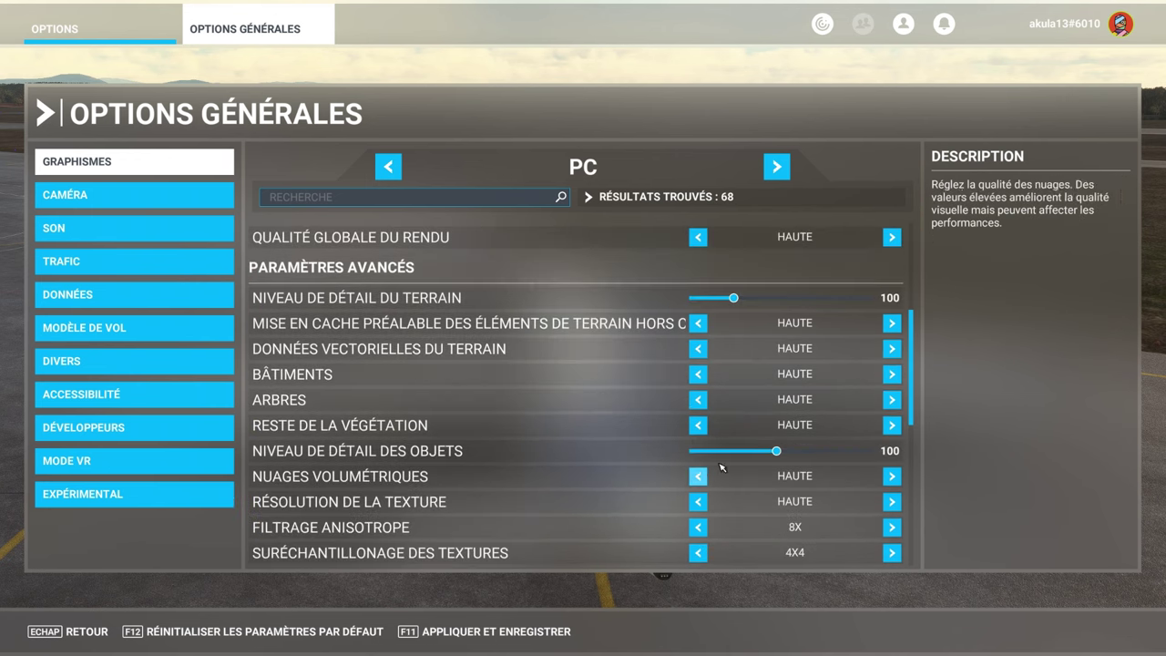
click(698, 400)
click(698, 400)
scroll(675, 454, up, 3)
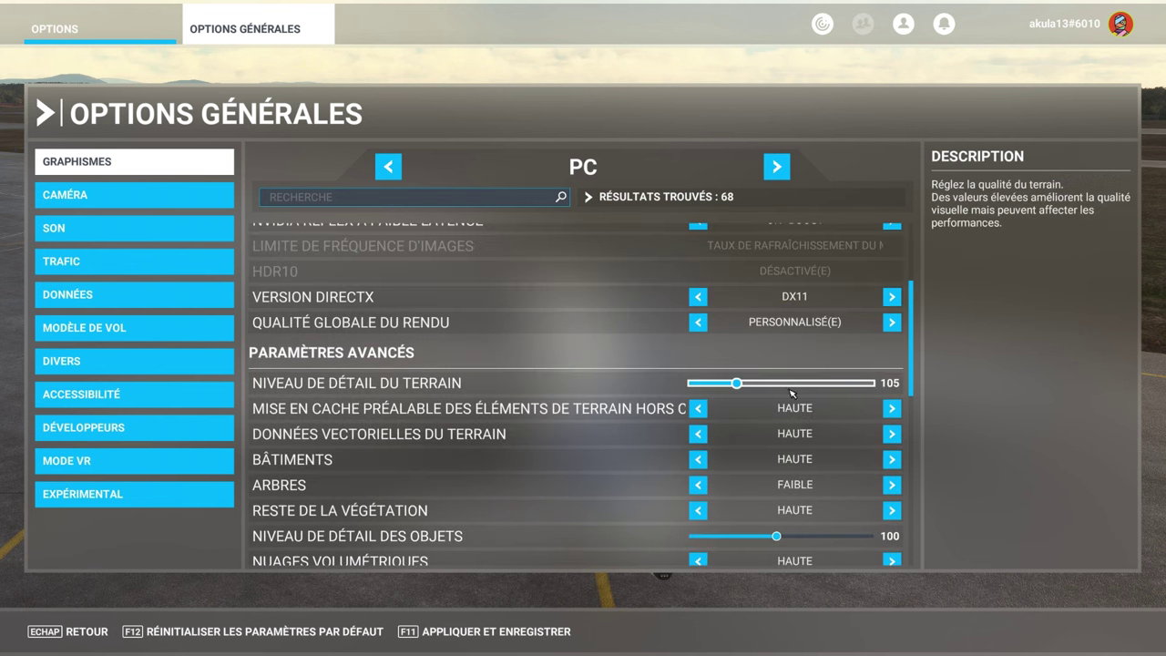
scroll(793, 410, down, 10)
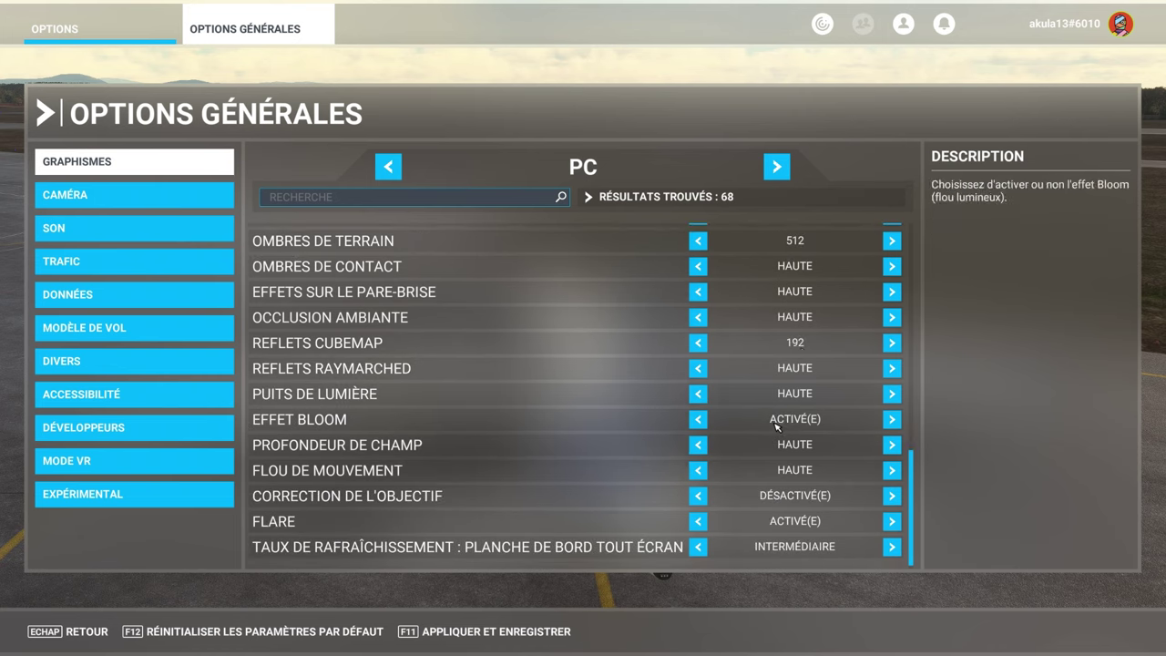
scroll(791, 483, up, 3)
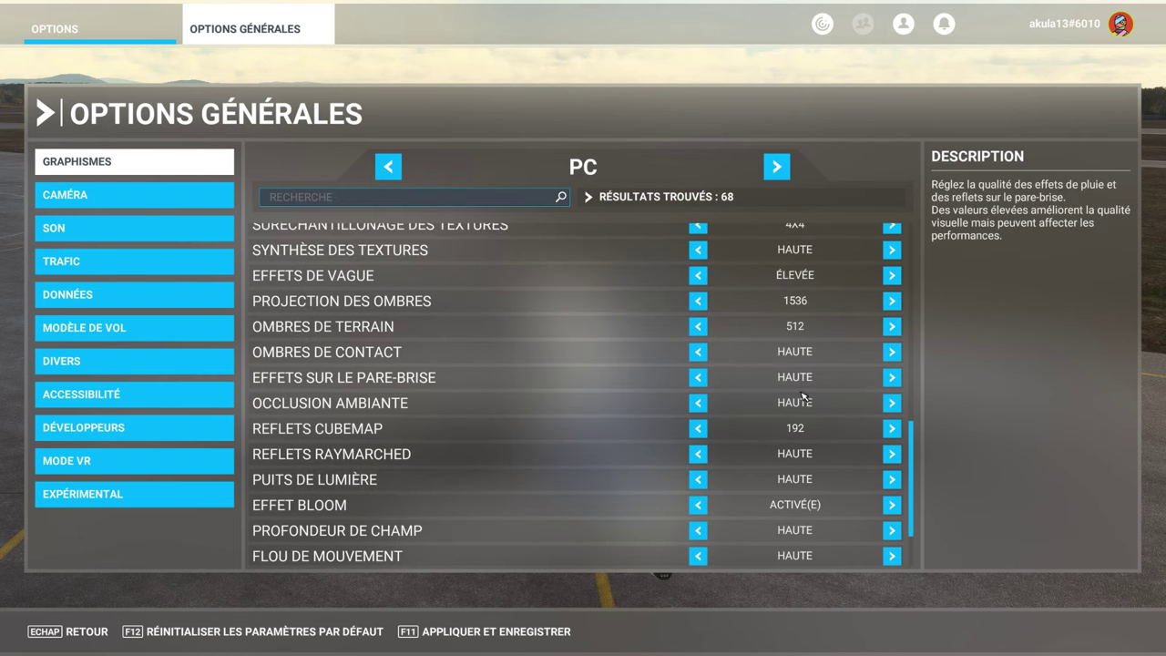
scroll(798, 402, up, 6)
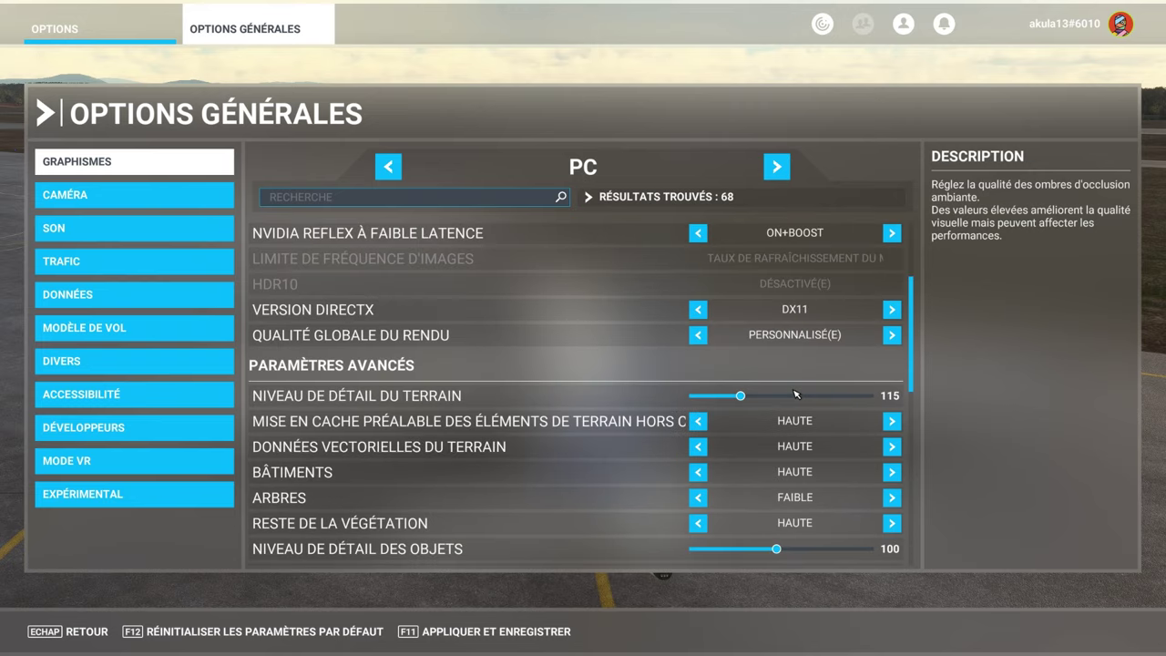
Set Qualité globale du rendu to ULTRA and try Niveau de détail du terrain at 300 before returning it to 200.
click(892, 335)
click(892, 335)
click(892, 335)
click(892, 335)
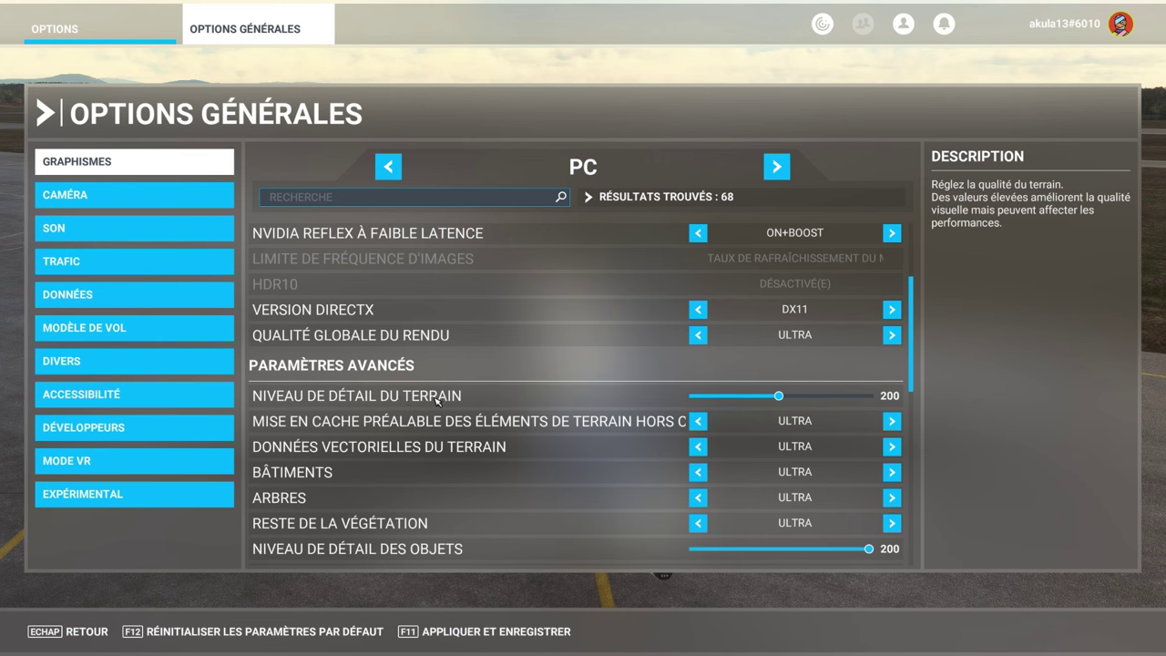
drag(782, 399, 827, 402)
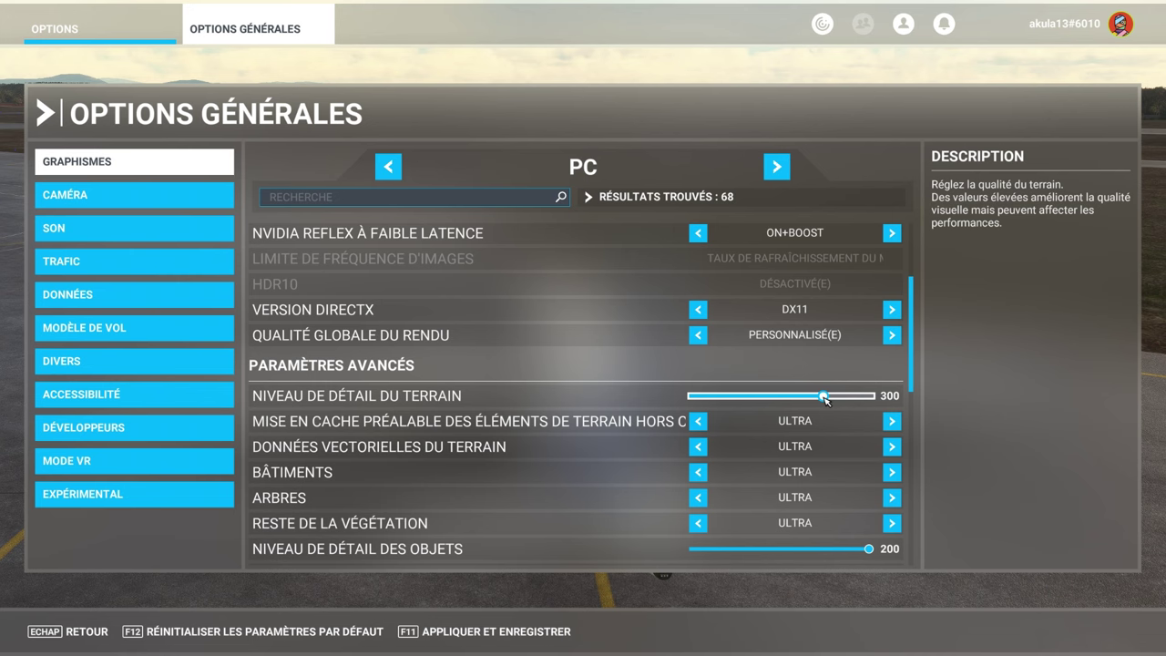
drag(825, 398, 779, 401)
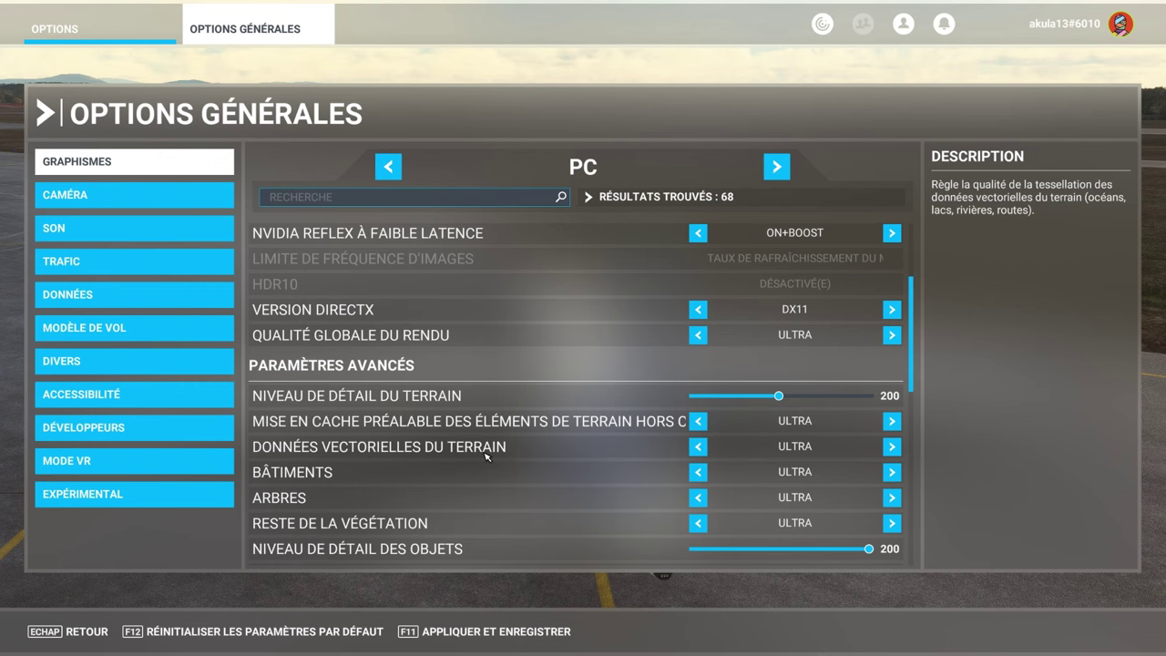
Cycle Filtrage anisotrope through its available levels back to 16X in the advanced settings.
scroll(486, 456, down, 2)
scroll(486, 456, down, 2)
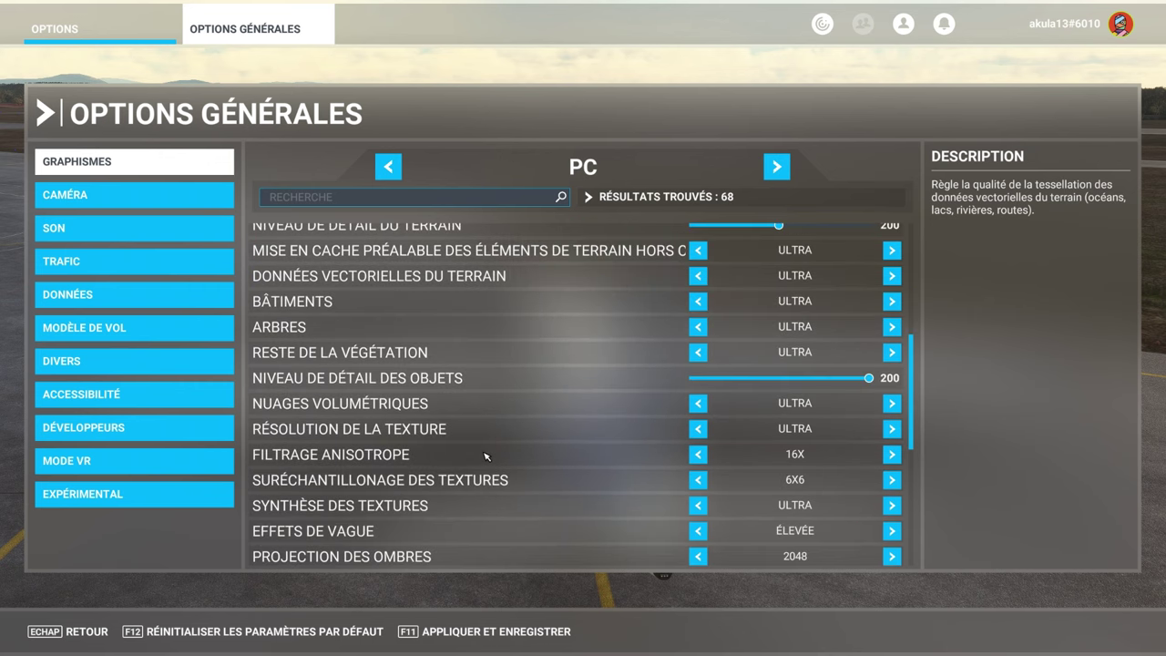
click(892, 454)
click(892, 453)
click(892, 454)
click(892, 453)
click(892, 454)
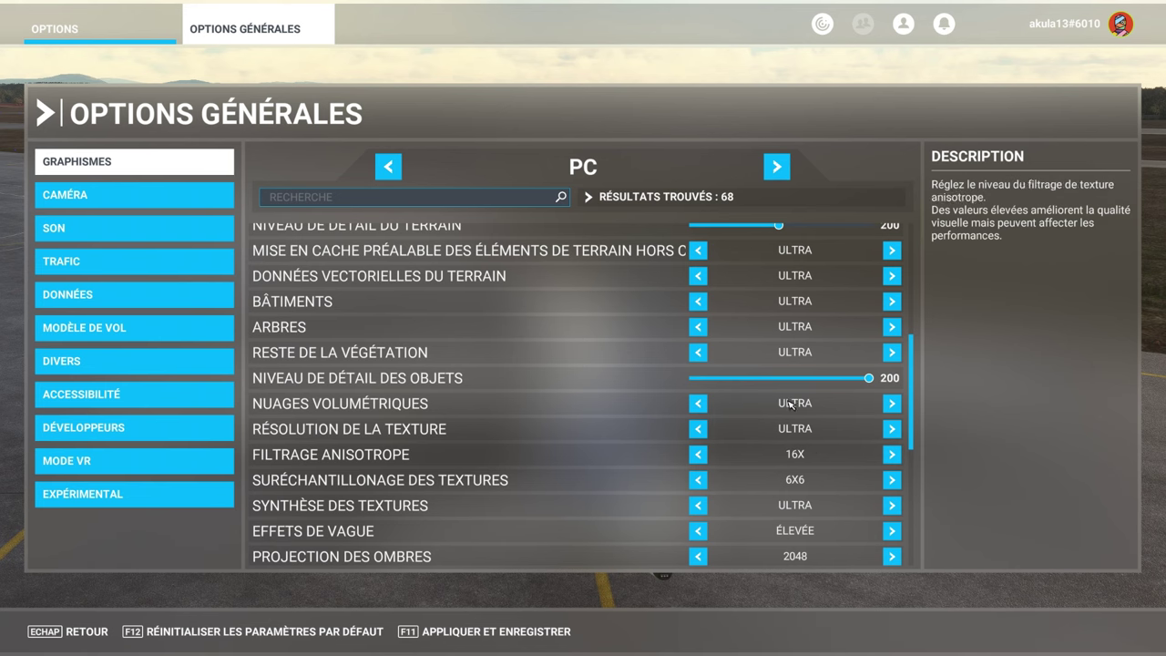
Look over the rest of the ULTRA settings and set Qualité globale du rendu to HAUTE.
scroll(547, 496, down, 6)
scroll(565, 480, down, 2)
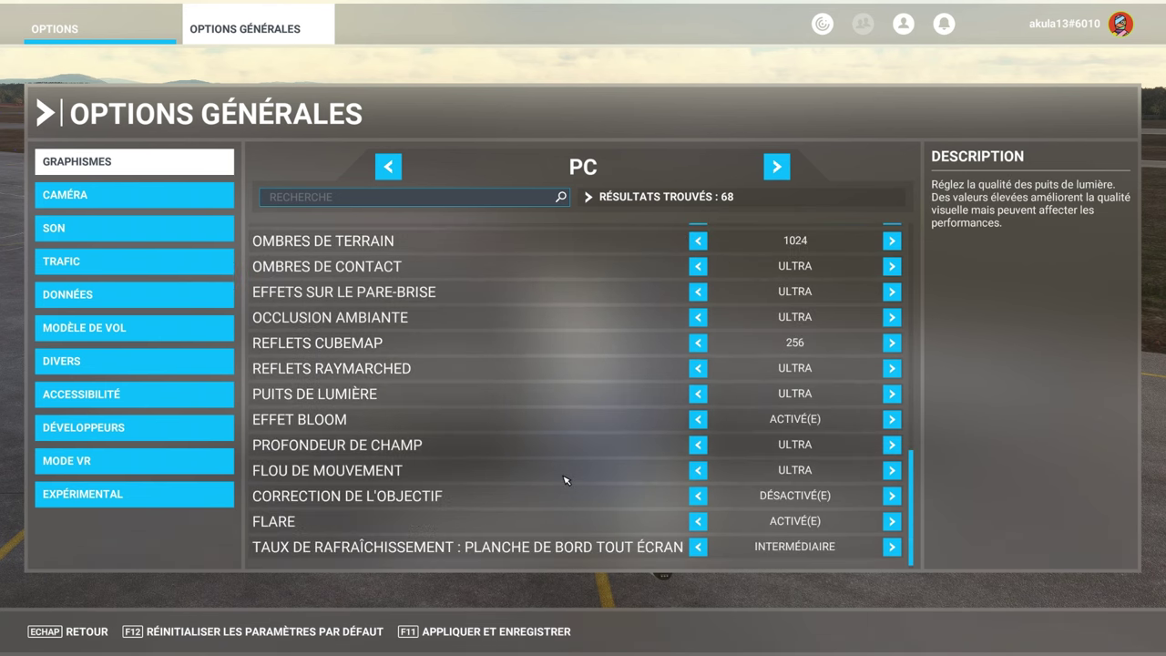
scroll(568, 480, up, 13)
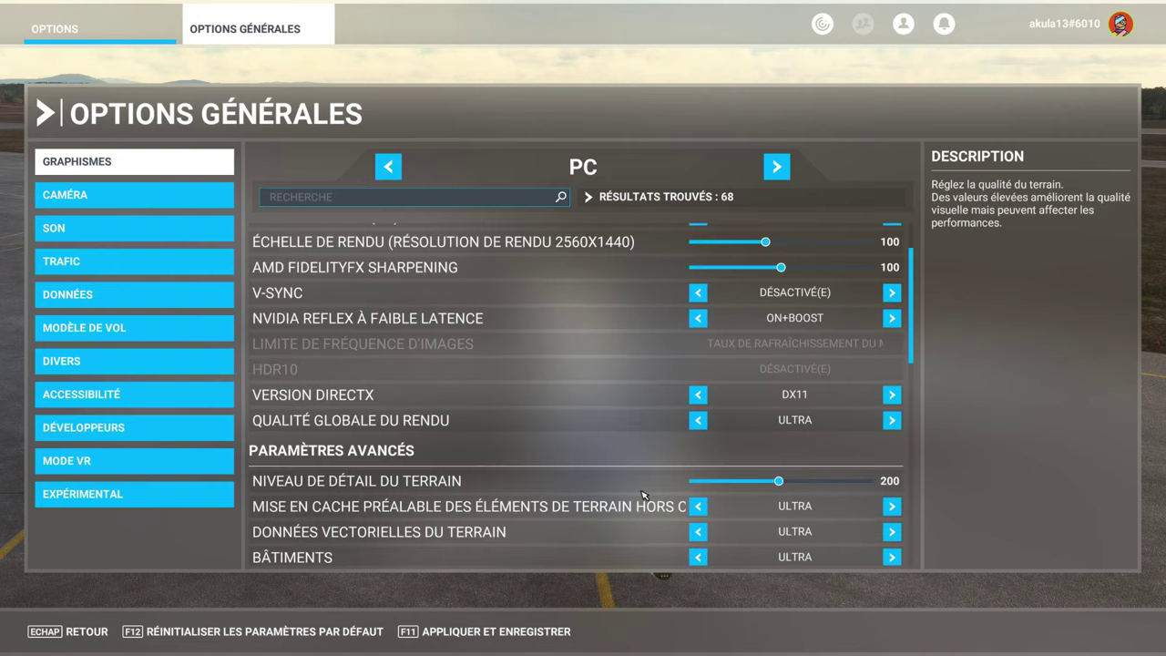
scroll(620, 492, up, 2)
scroll(583, 495, down, 2)
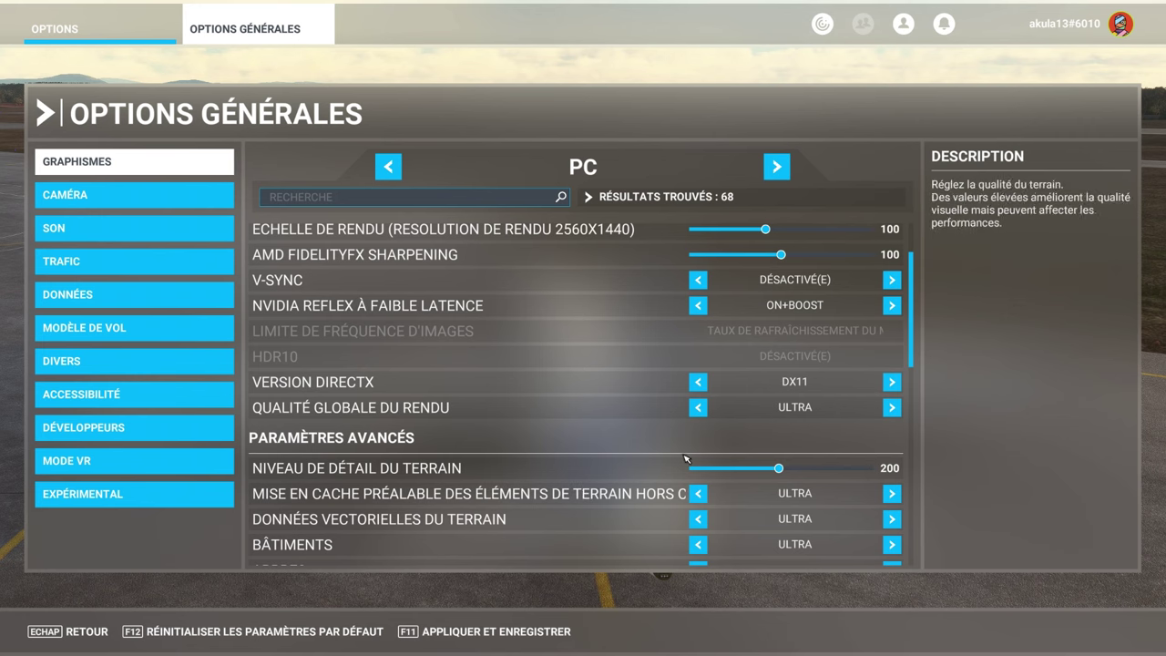
click(698, 408)
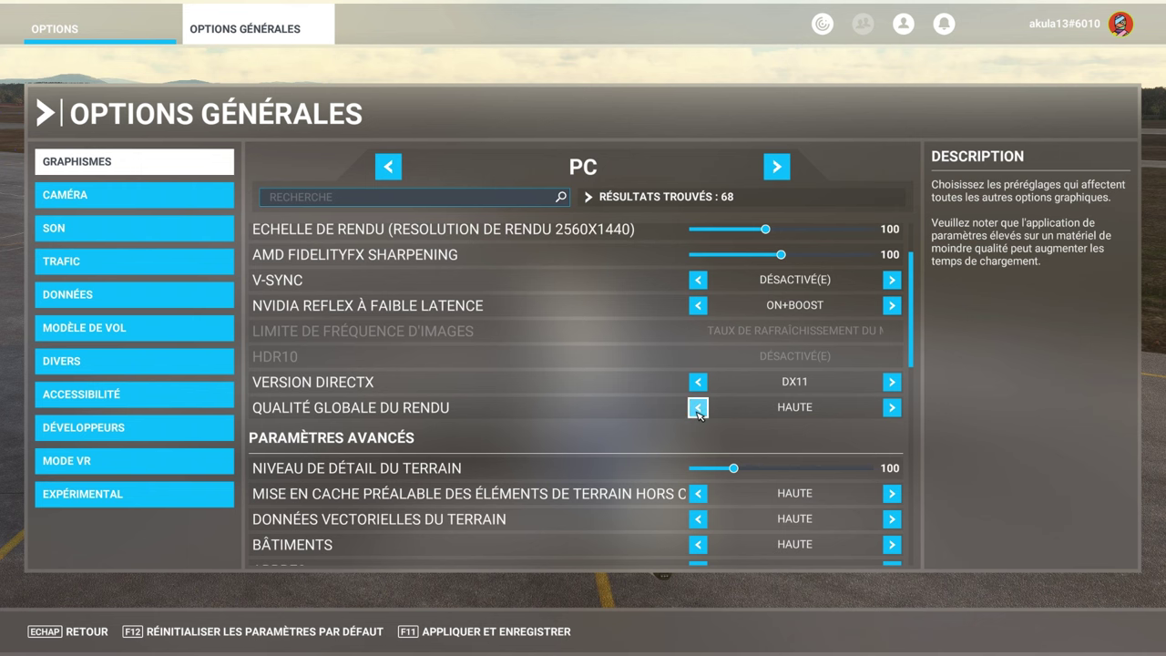
Look over the HAUTE advanced settings, set Qualité globale du rendu to ULTRA, and apply and save the graphics options.
scroll(800, 447, down, 3)
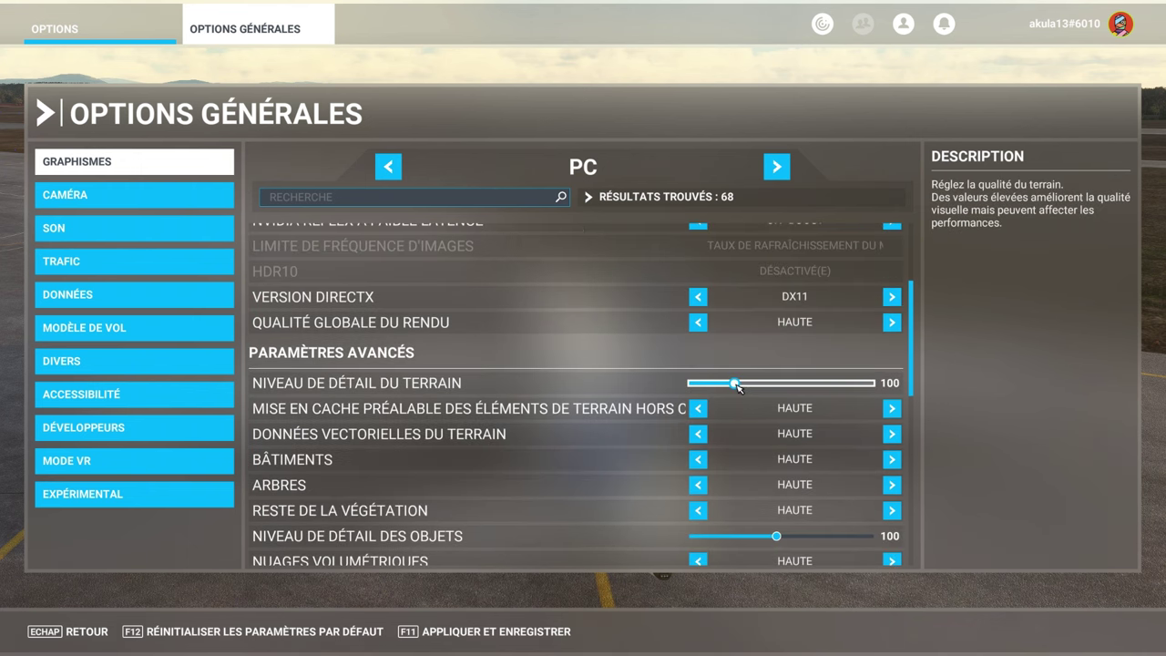
scroll(785, 464, down, 3)
scroll(789, 465, up, 7)
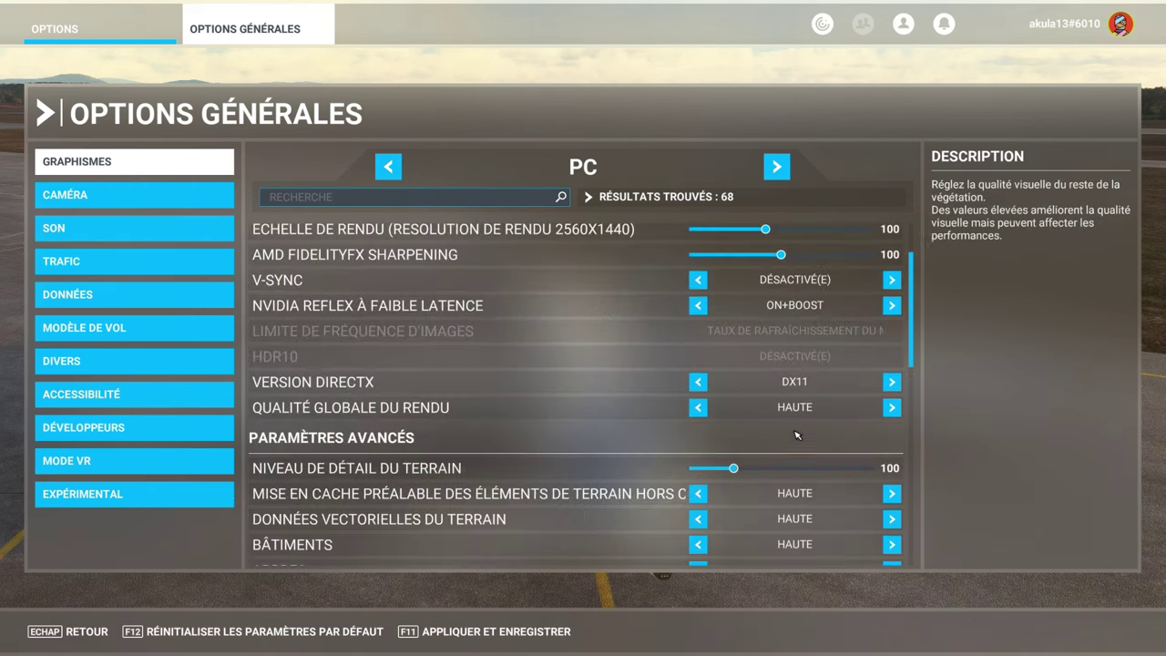
scroll(793, 526, down, 10)
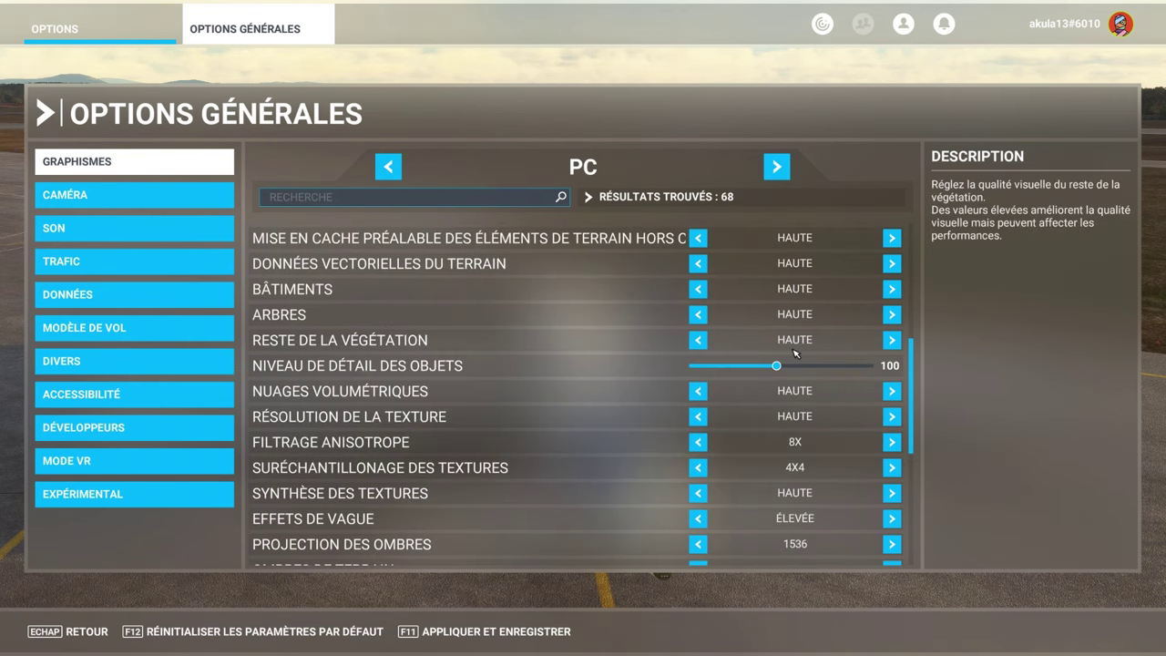
scroll(802, 468, down, 11)
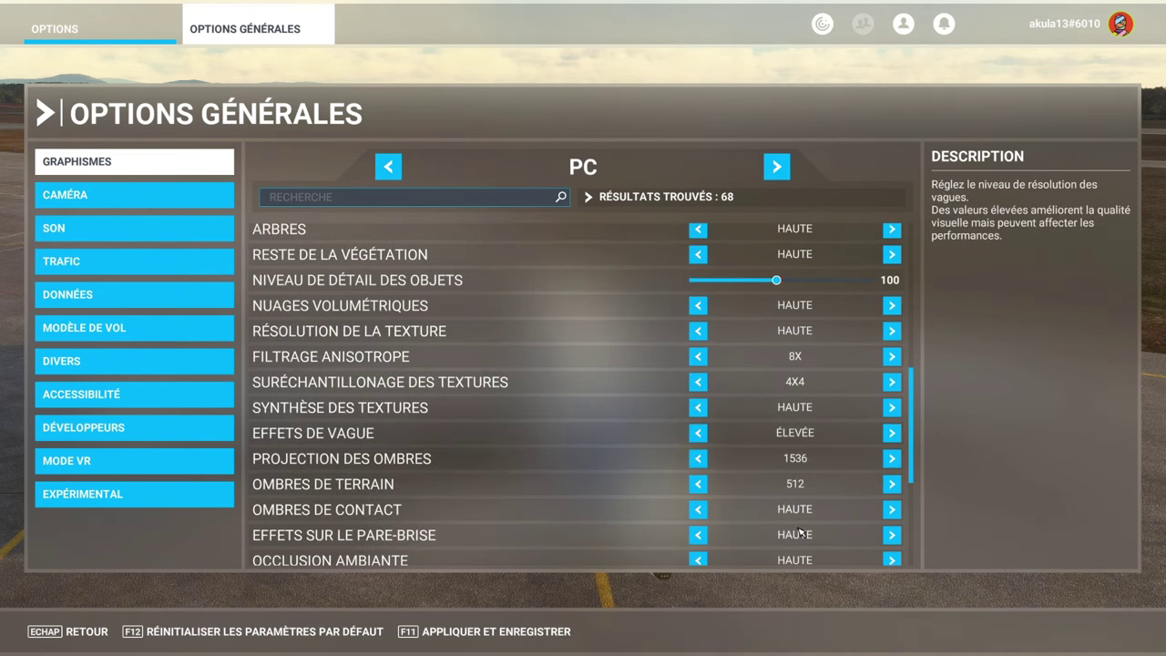
scroll(802, 531, up, 12)
scroll(800, 530, up, 10)
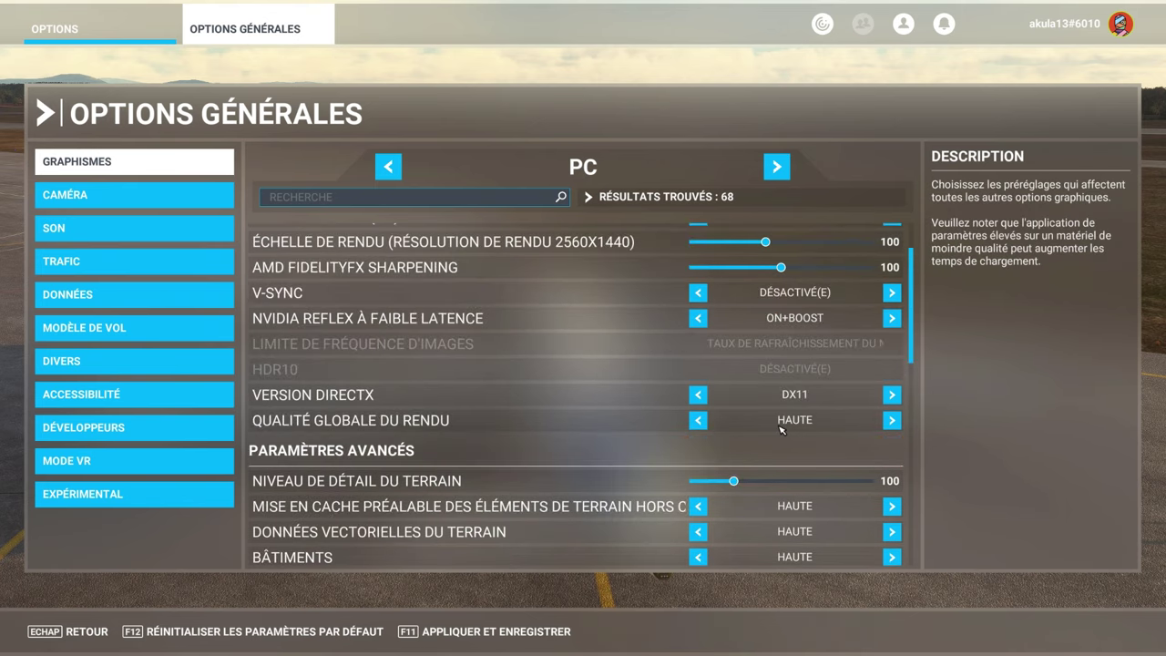
click(892, 420)
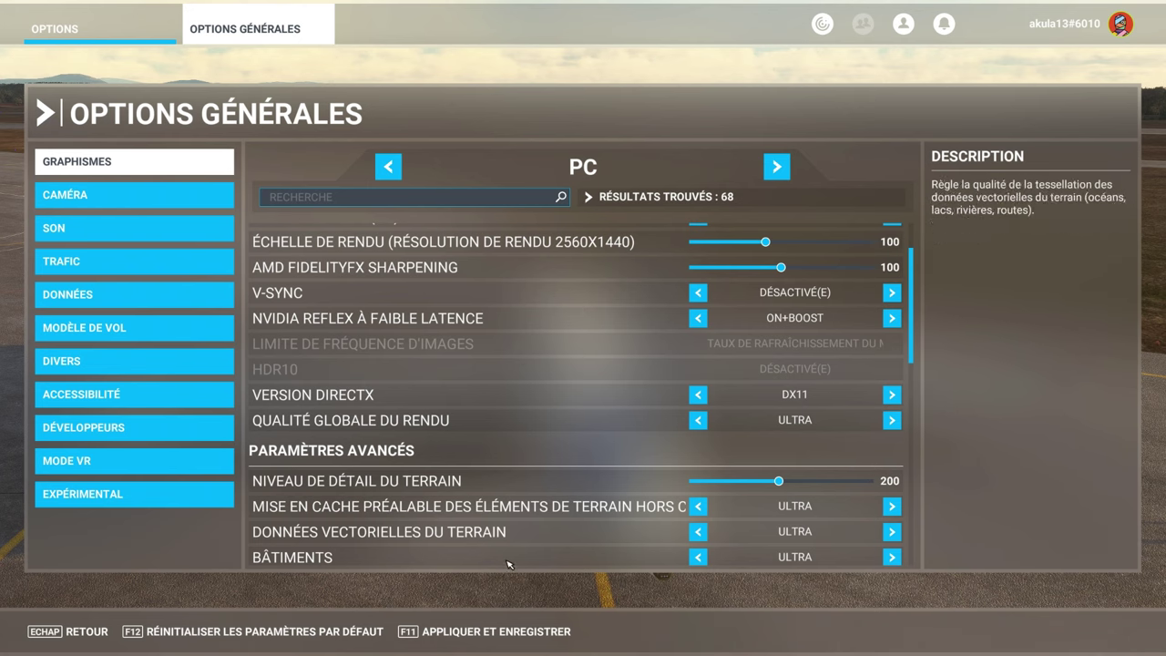
click(483, 638)
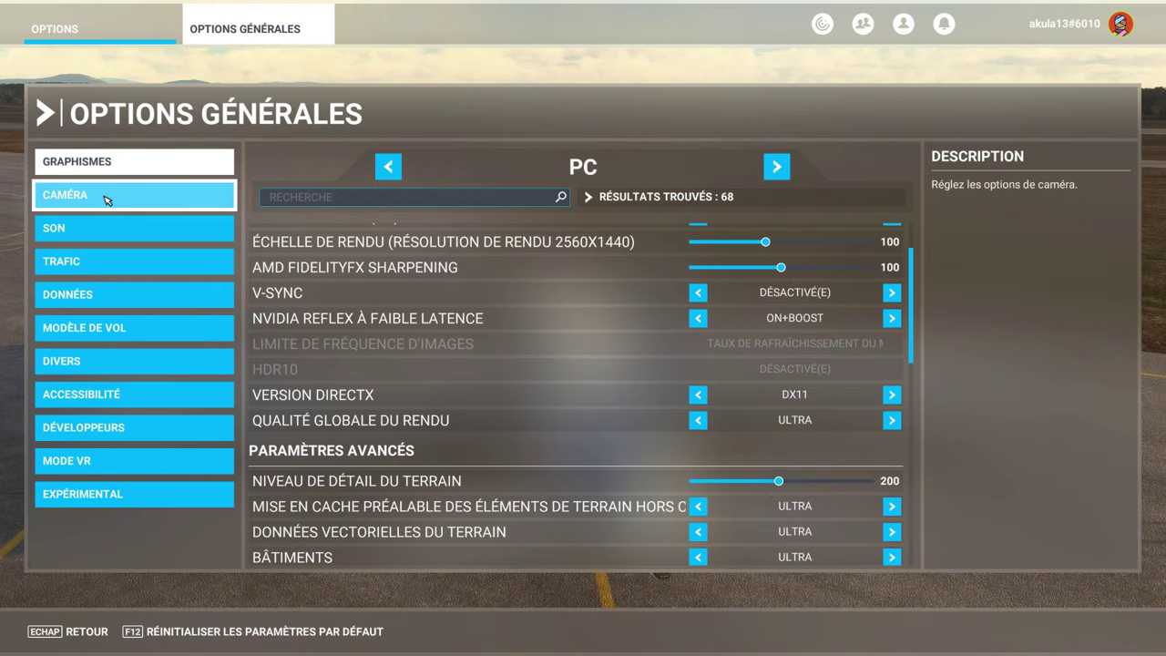
Open the Caméra options and examine the general, cockpit, instrument and chase camera settings, trying the Hauteur and Position horizontale sliders.
click(107, 200)
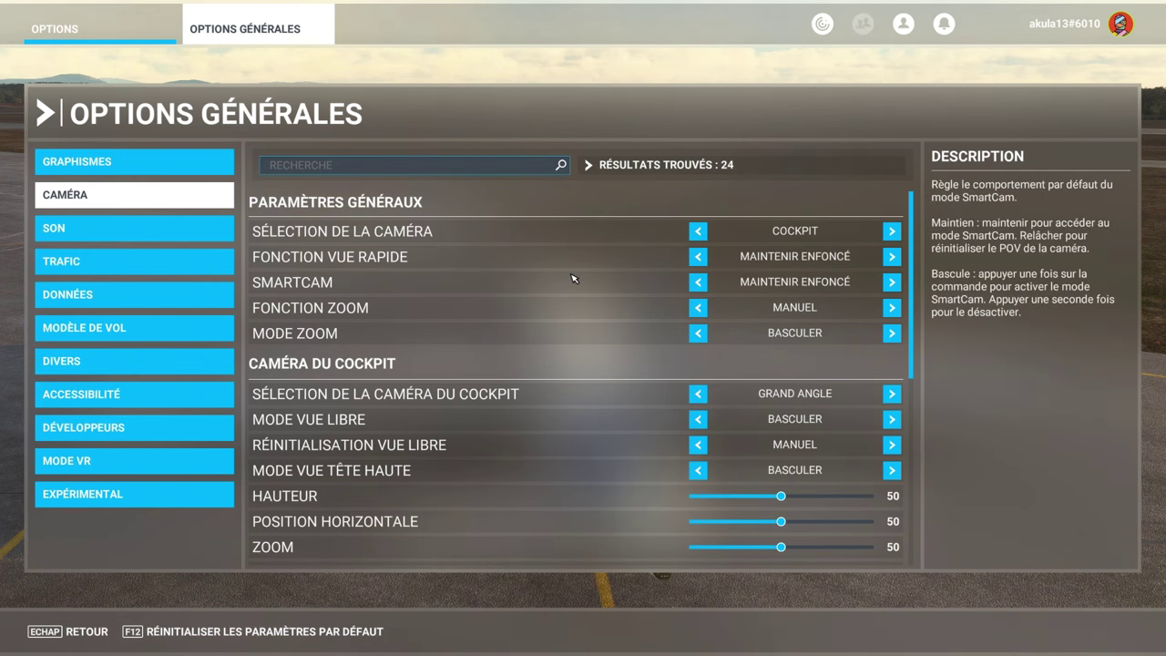
scroll(492, 312, down, 5)
scroll(492, 311, down, 2)
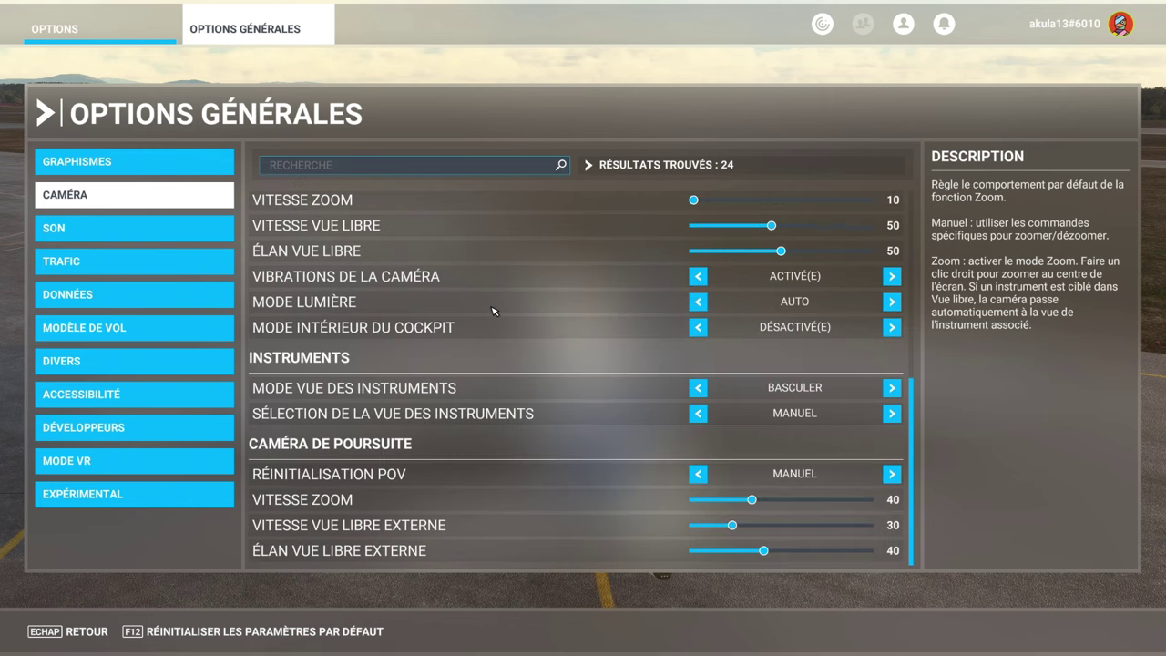
scroll(492, 312, up, 6)
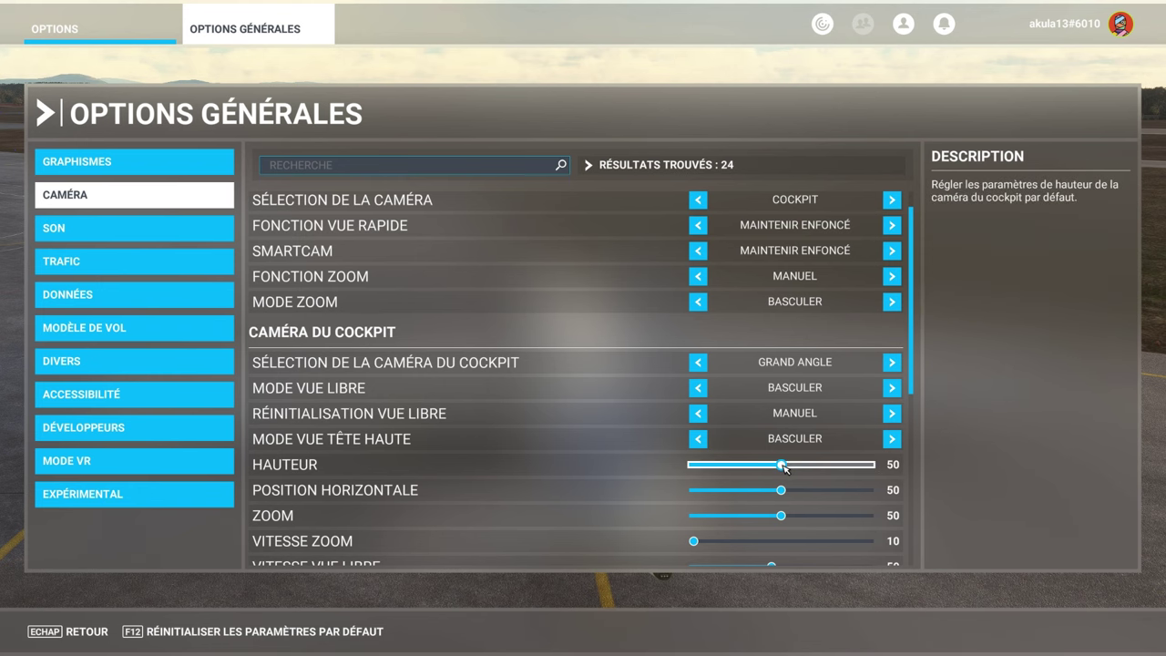
scroll(411, 488, down, 3)
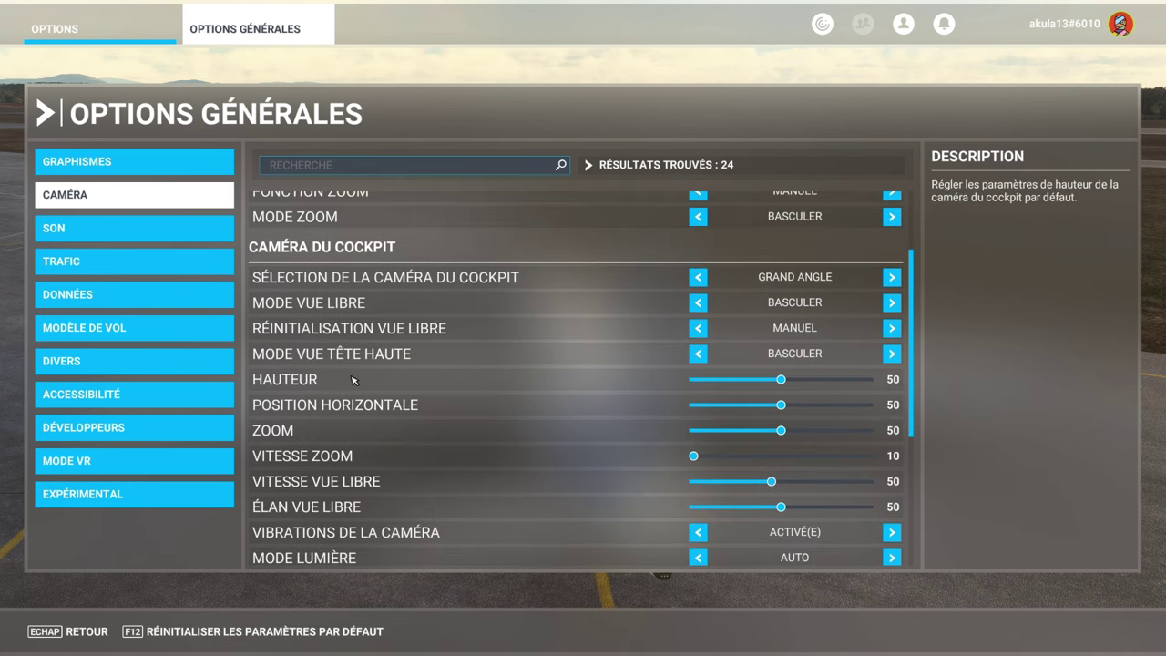
mouse_move(785, 383)
mouse_down()
mouse_move(806, 387)
mouse_move(780, 387)
mouse_up()
click(782, 406)
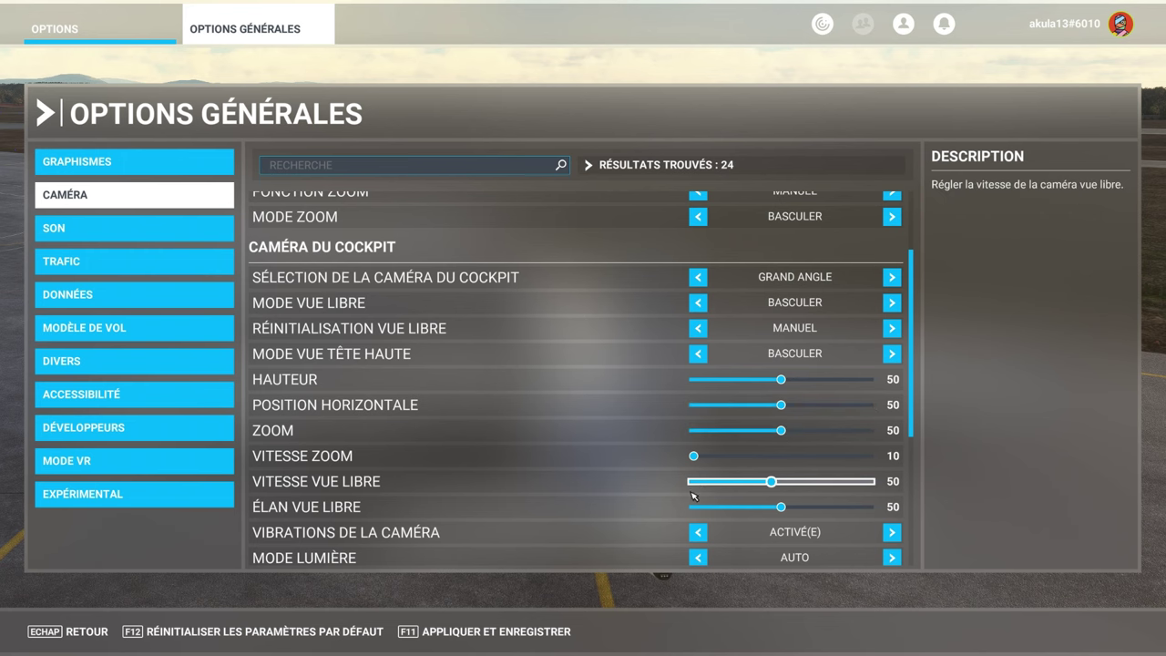
scroll(521, 495, down, 3)
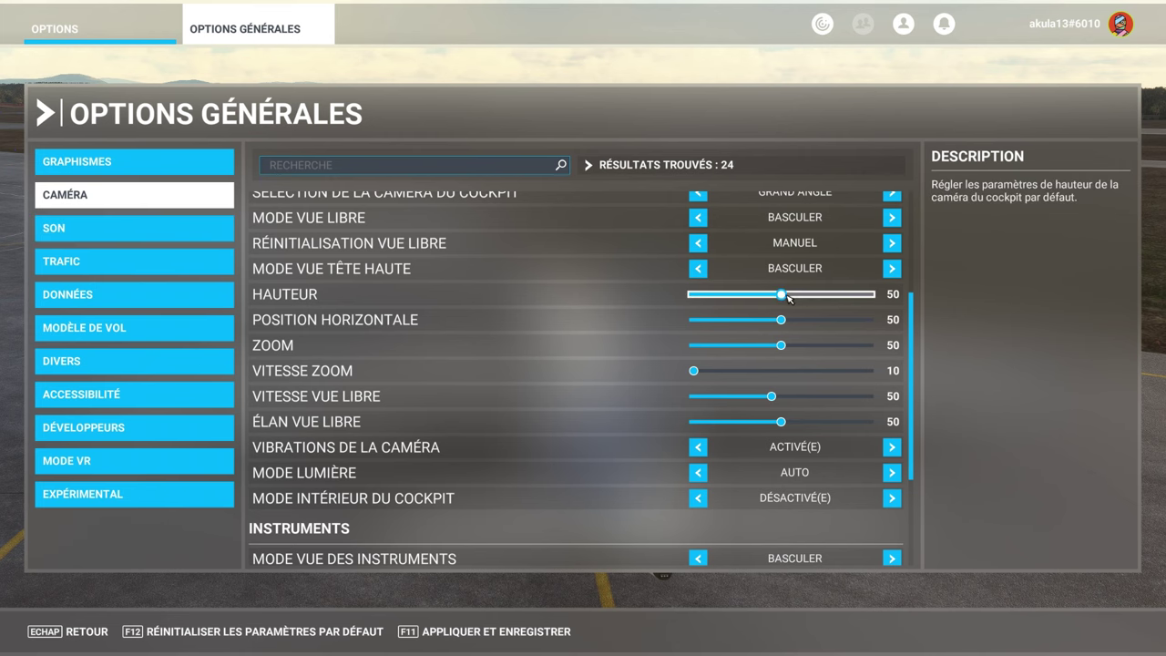
Review the Son options and volumes, trying Simulation de casque and Paramètres de synthèse vocale - ATC before returning them to DÉSACTIVÉ(E) and HORS LIGNE.
click(181, 234)
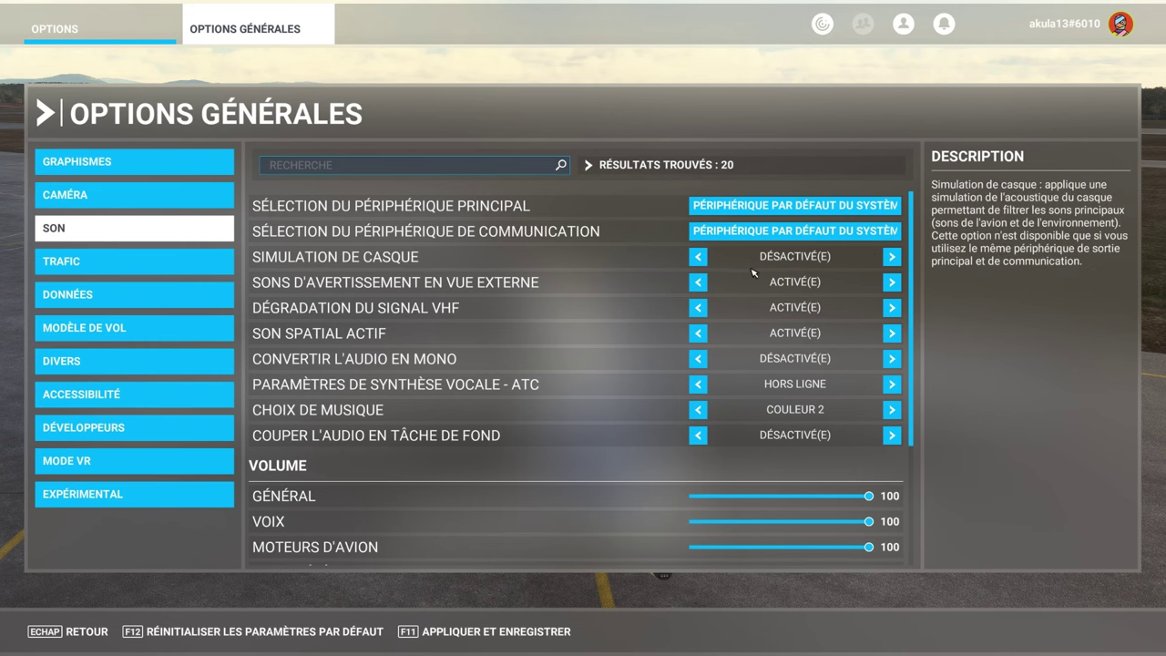
click(893, 258)
click(700, 259)
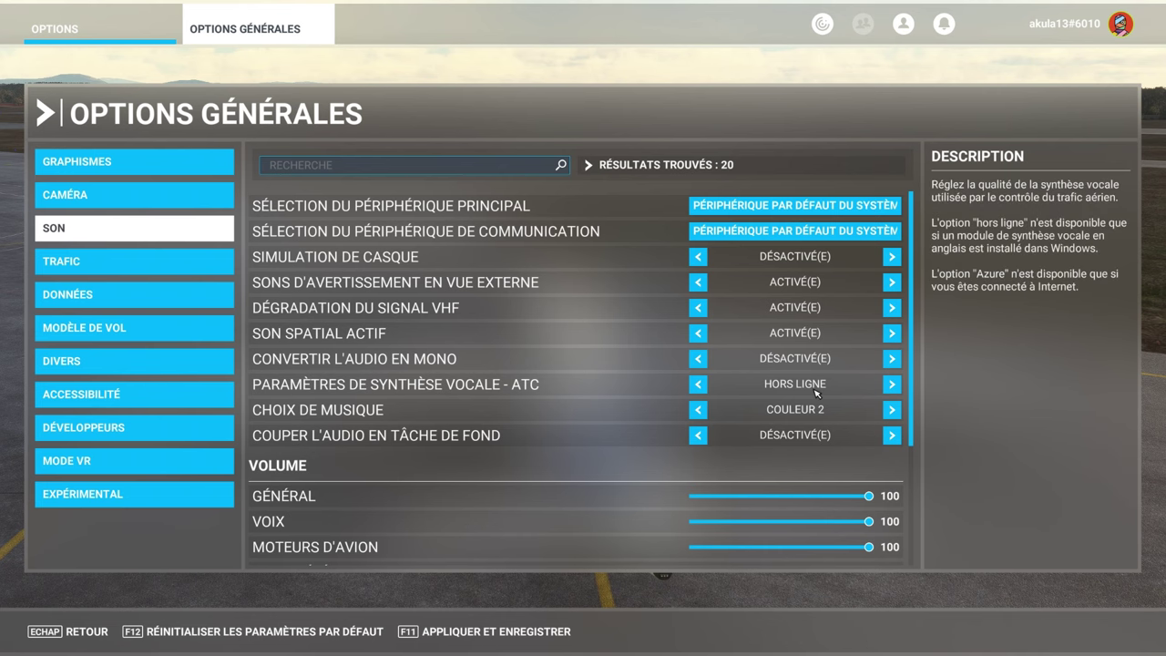
click(893, 385)
click(698, 385)
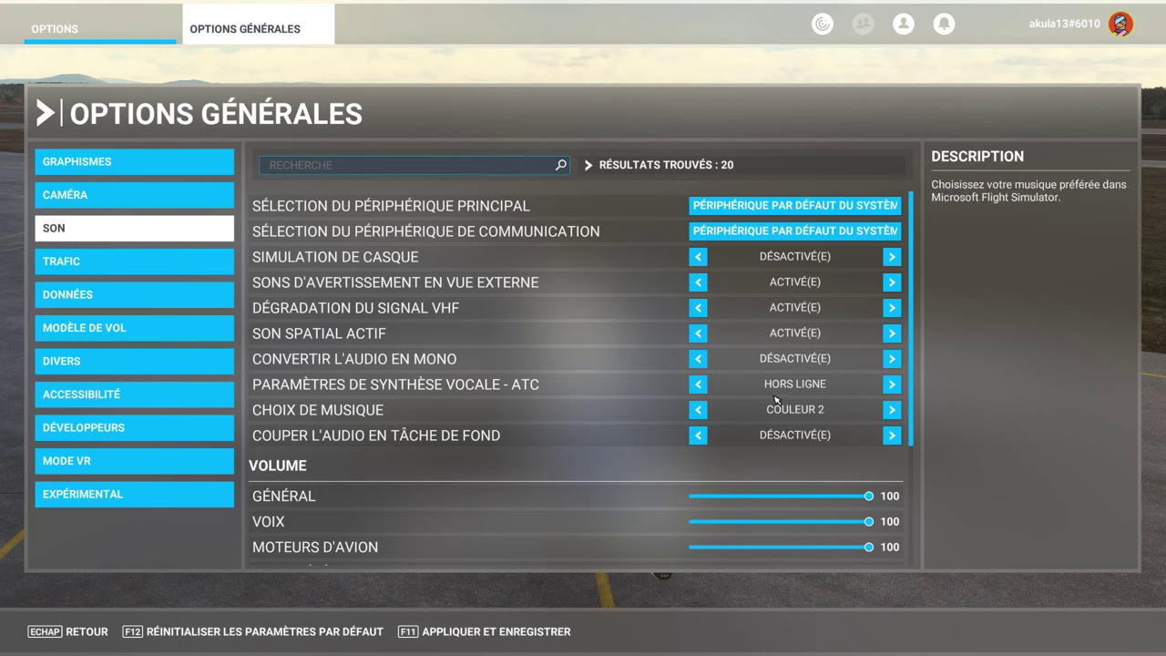
scroll(698, 435, down, 1)
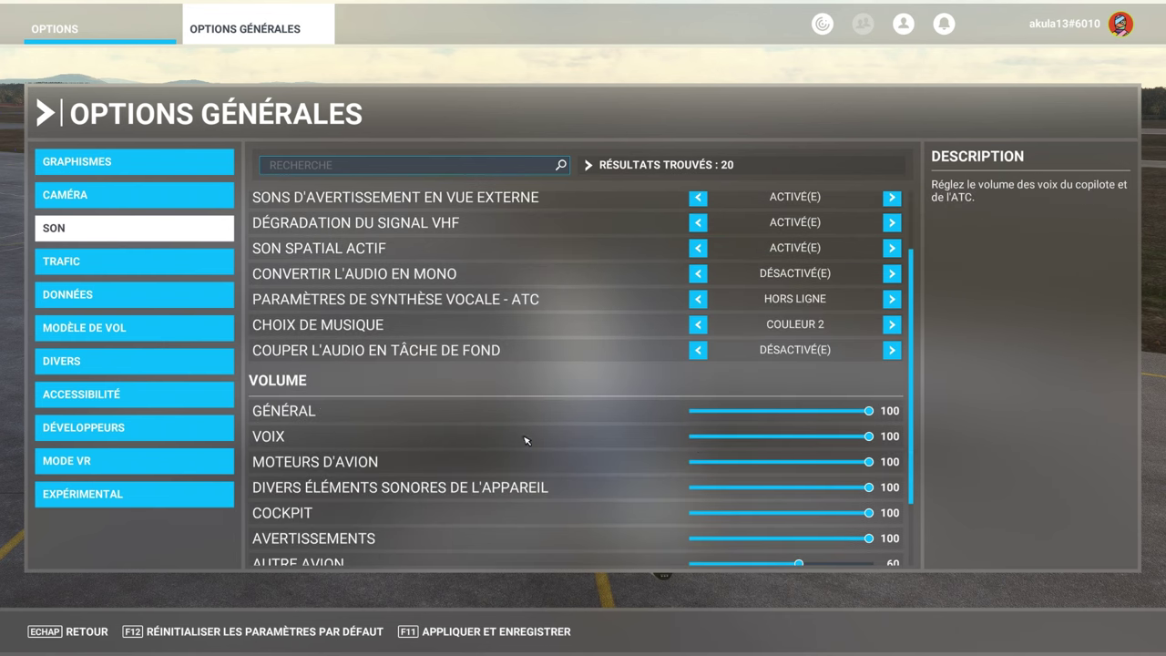
scroll(510, 444, down, 1)
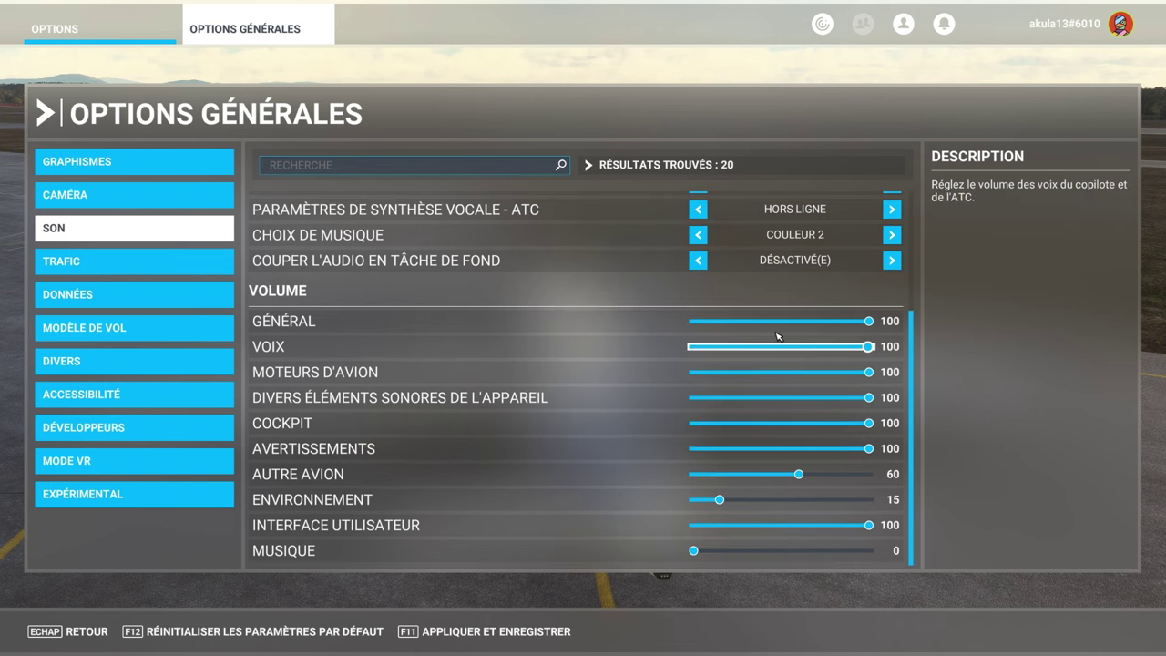
Review the Trafic options for air, airport, ground, maritime and multiplayer traffic, and apply and save the settings.
click(94, 259)
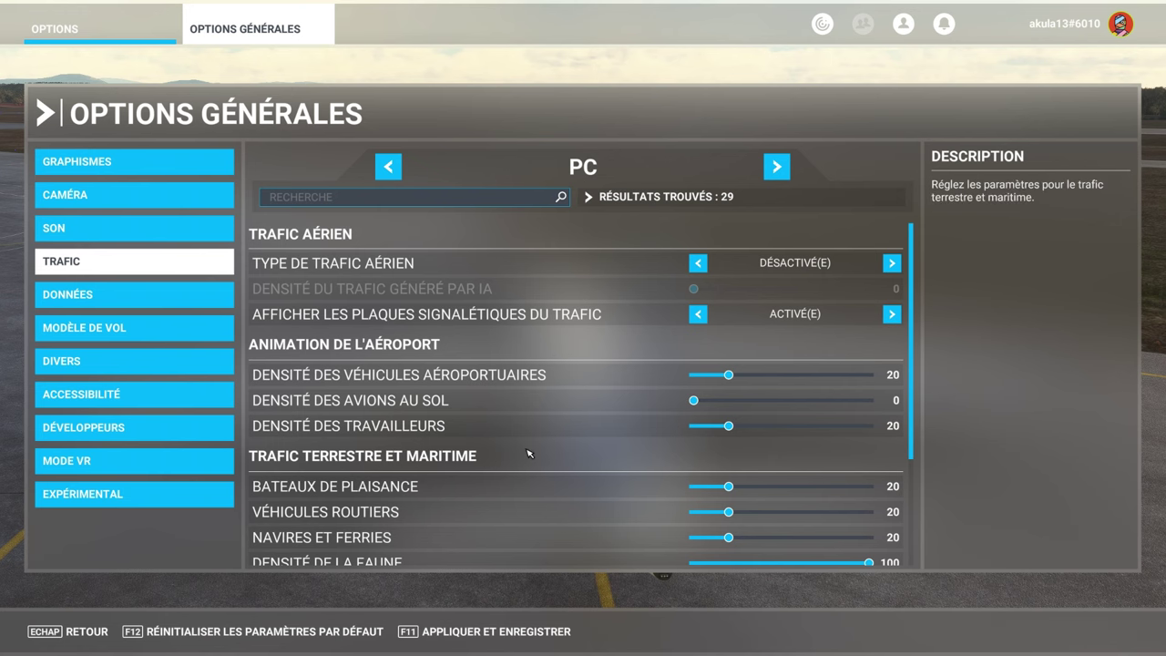
scroll(528, 453, down, 1)
scroll(529, 452, up, 1)
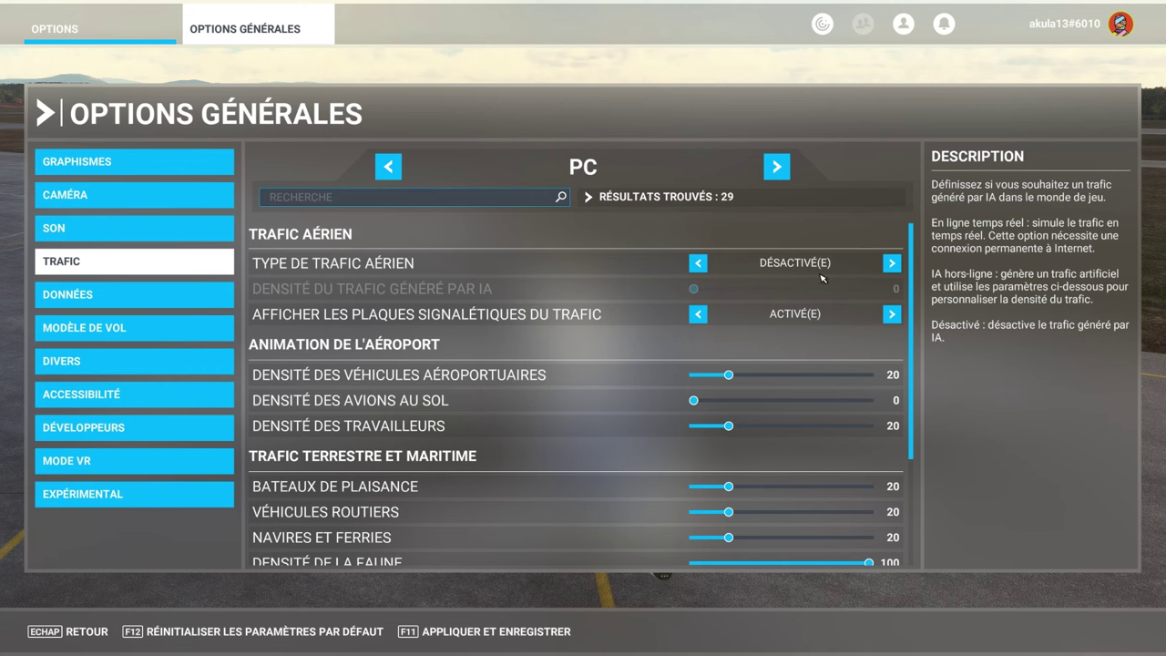
scroll(611, 444, down, 1)
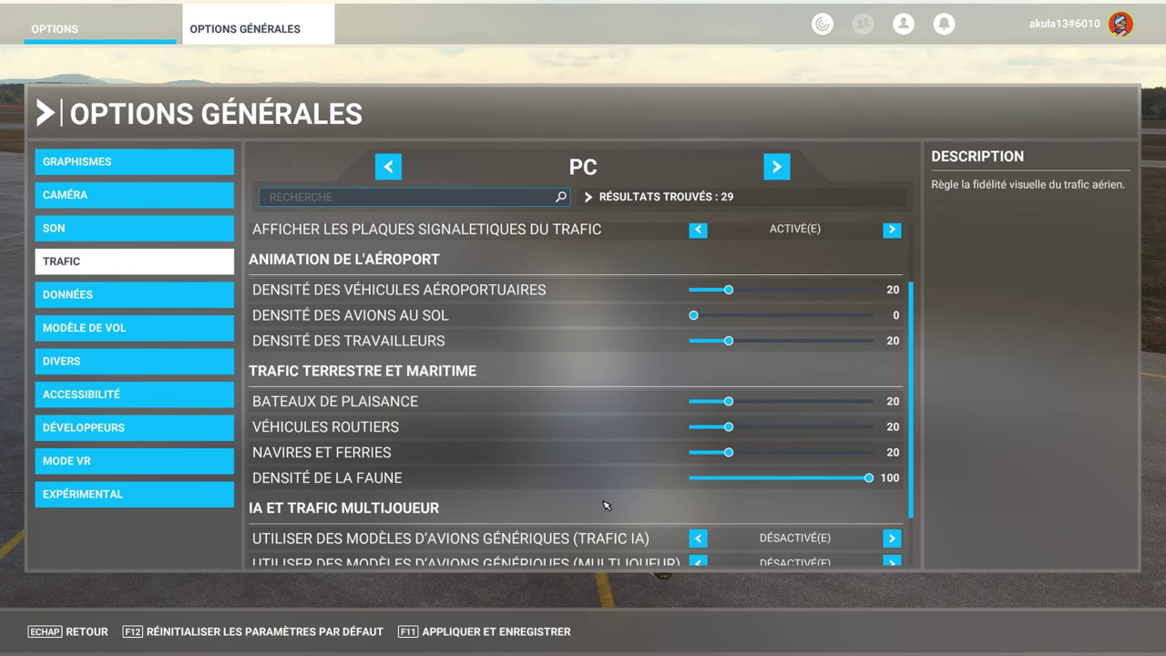
scroll(608, 503, down, 1)
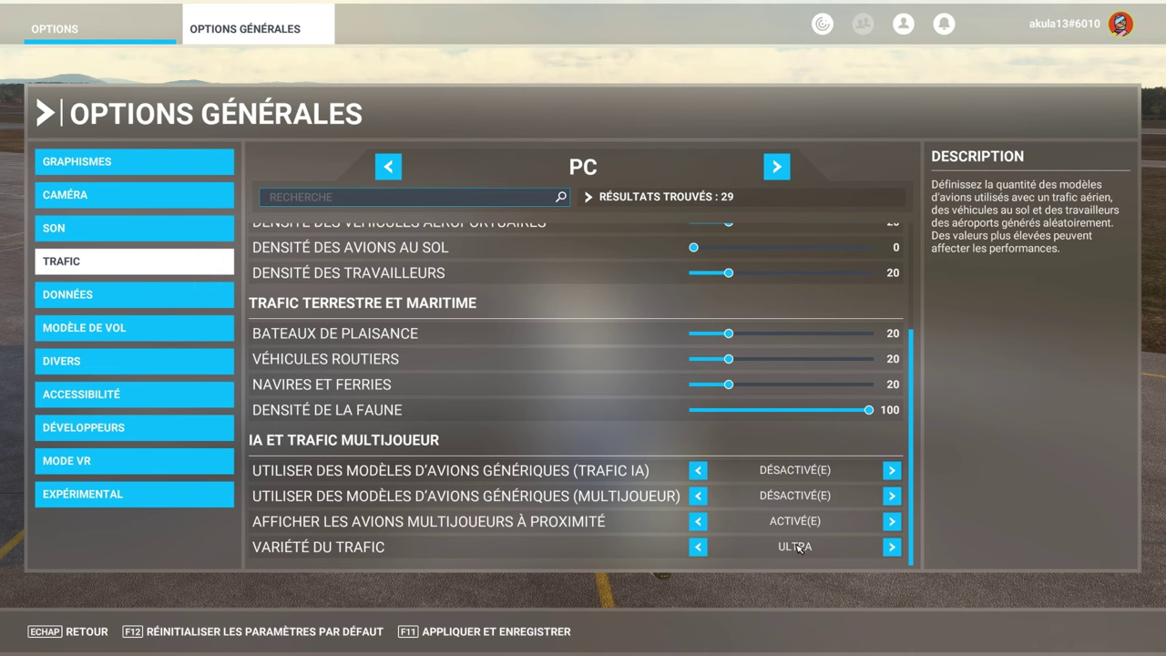
scroll(781, 544, up, 3)
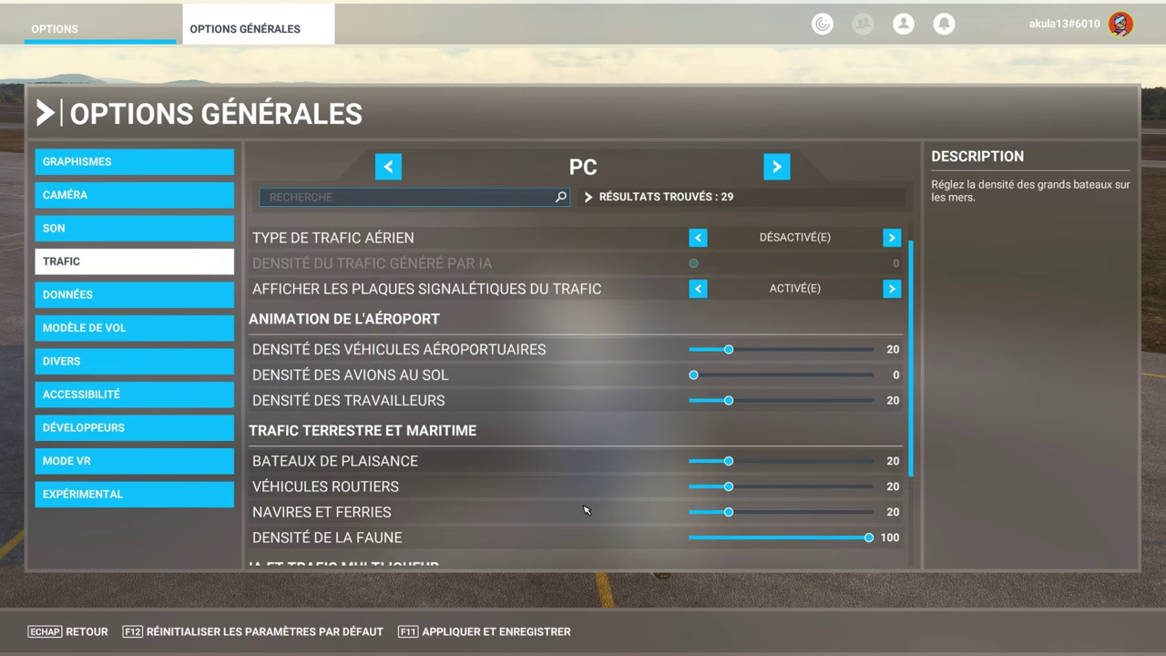
scroll(592, 456, down, 3)
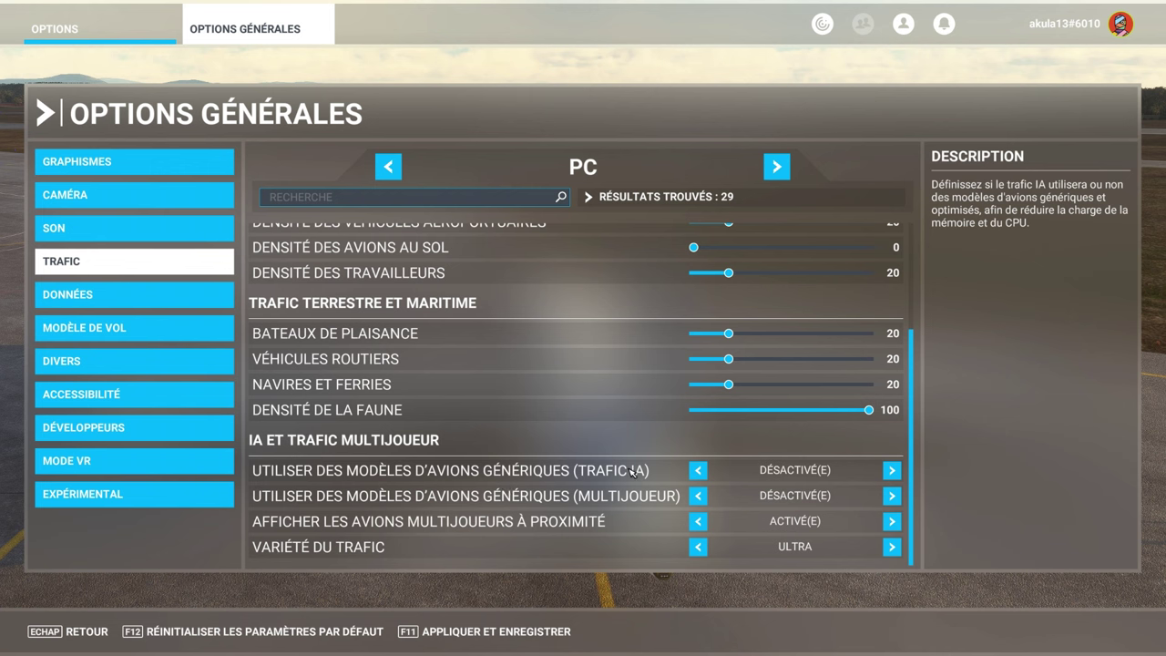
scroll(775, 499, up, 3)
scroll(793, 524, down, 3)
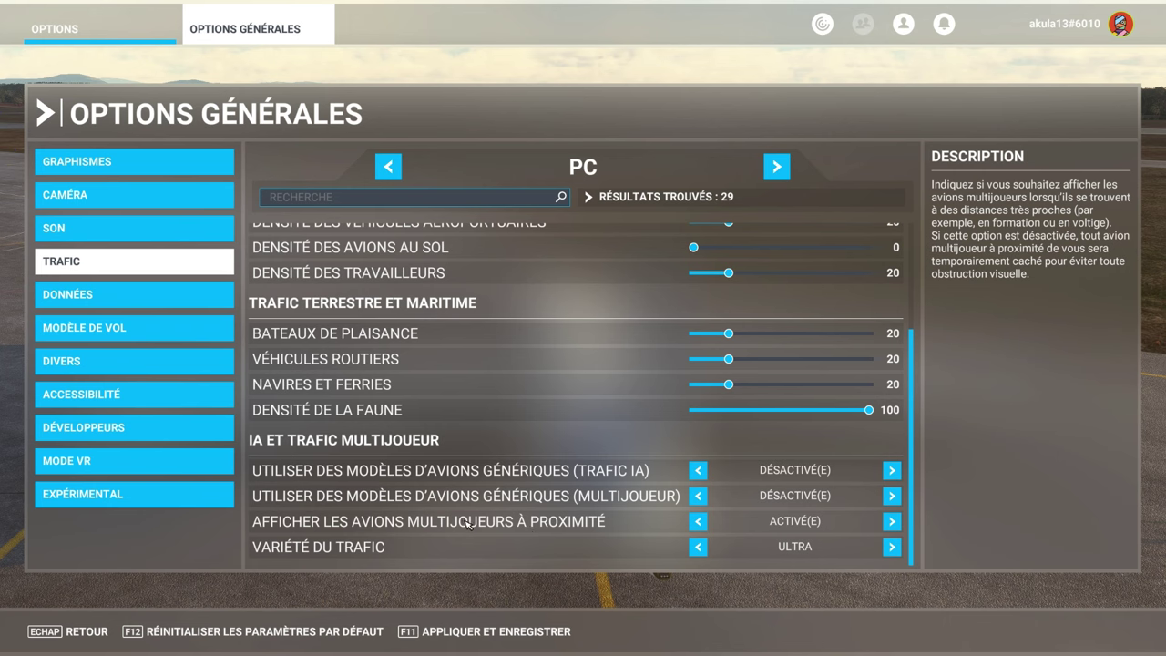
click(448, 636)
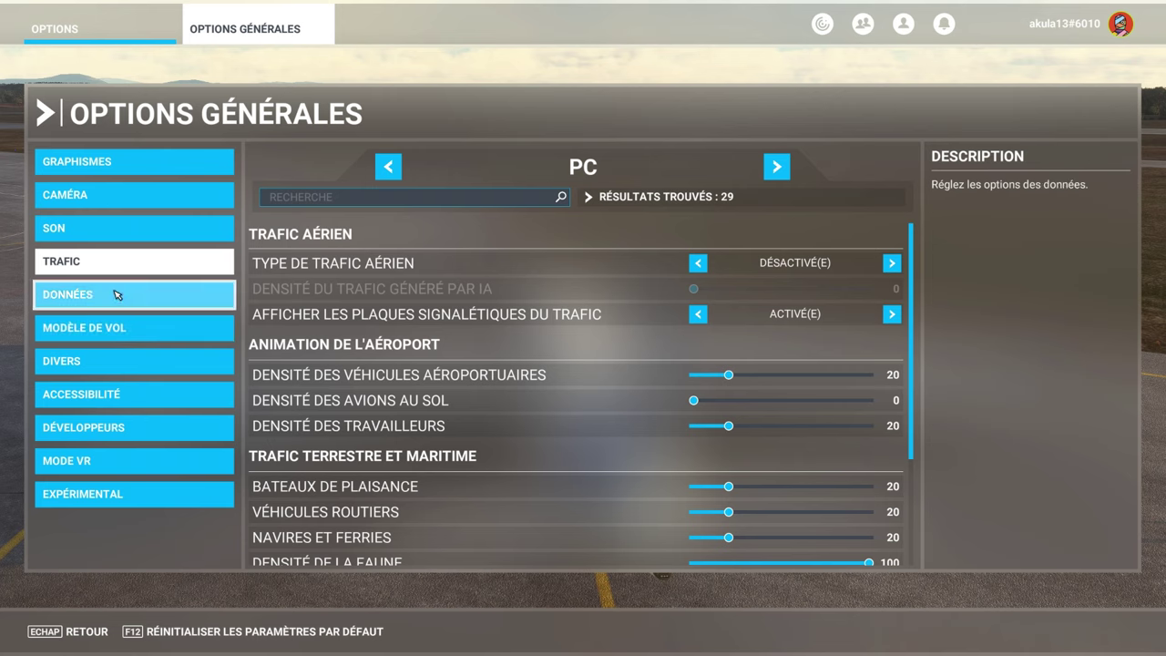
Open the Données options and switch Fonctionnalité en ligne off and back to ACTIVÉ(E).
click(162, 293)
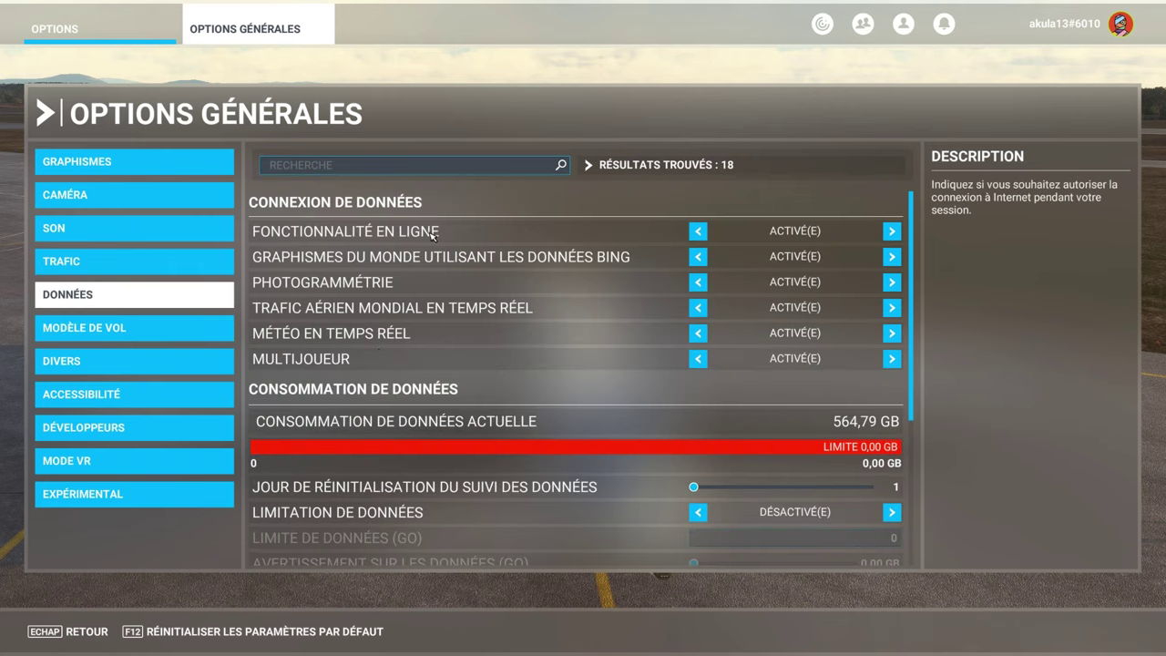
click(698, 231)
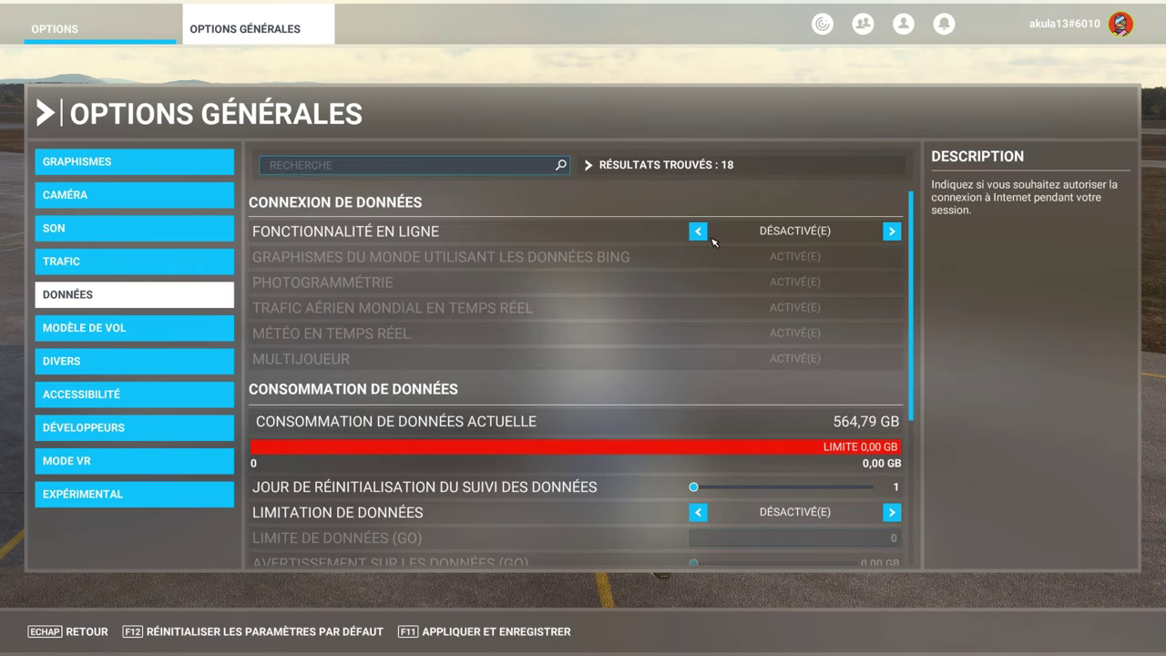
click(891, 230)
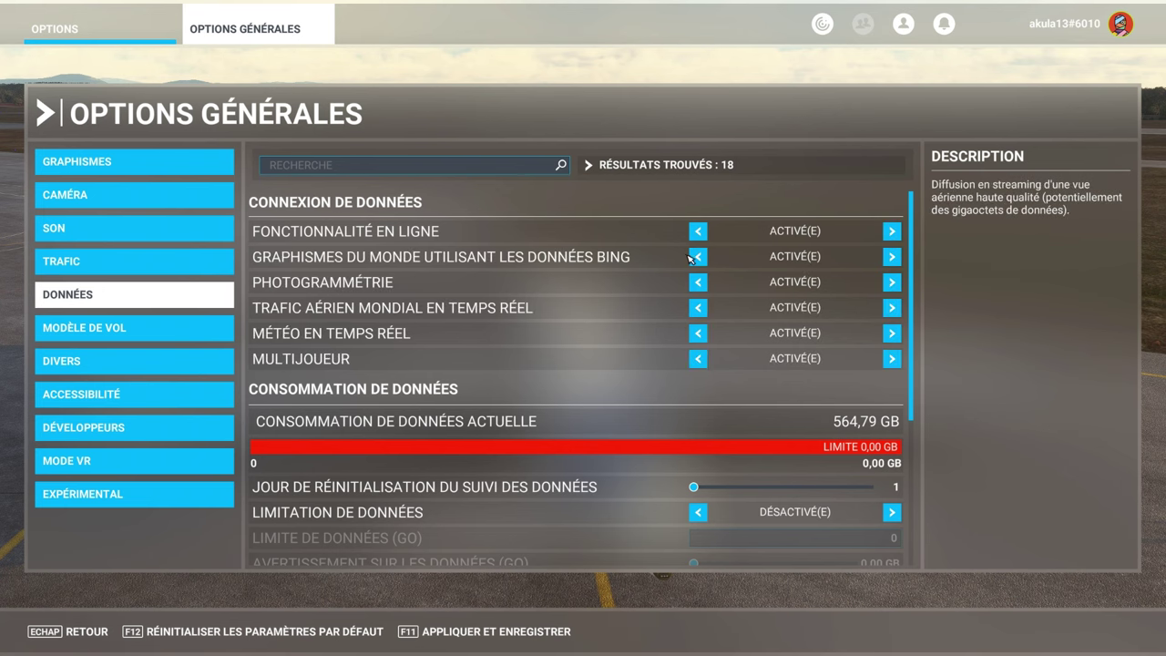
Try switching off Graphismes du monde utilisant les données Bing and Photogrammétrie, returning each to ACTIVÉ(E).
click(697, 258)
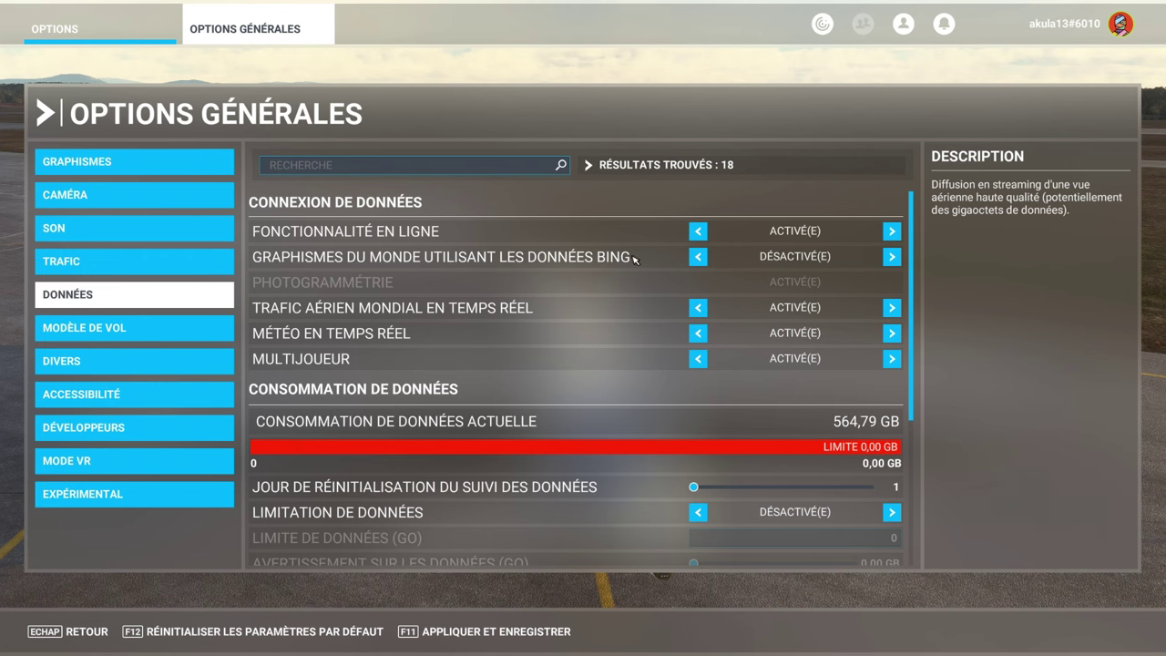
click(698, 257)
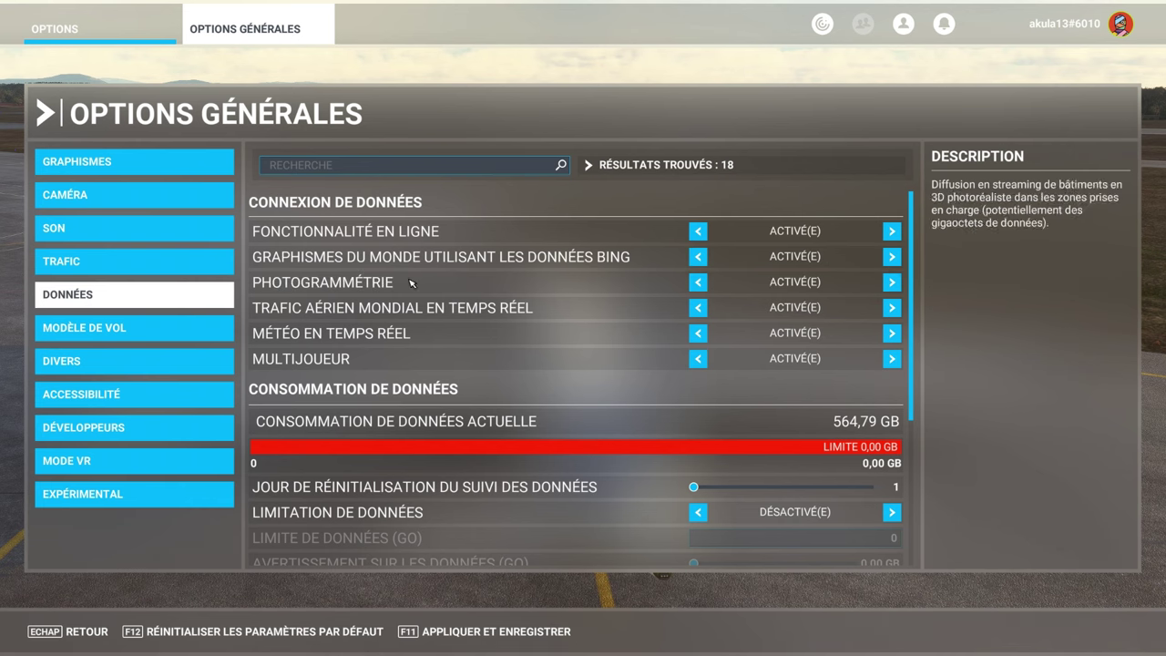
click(697, 283)
click(698, 282)
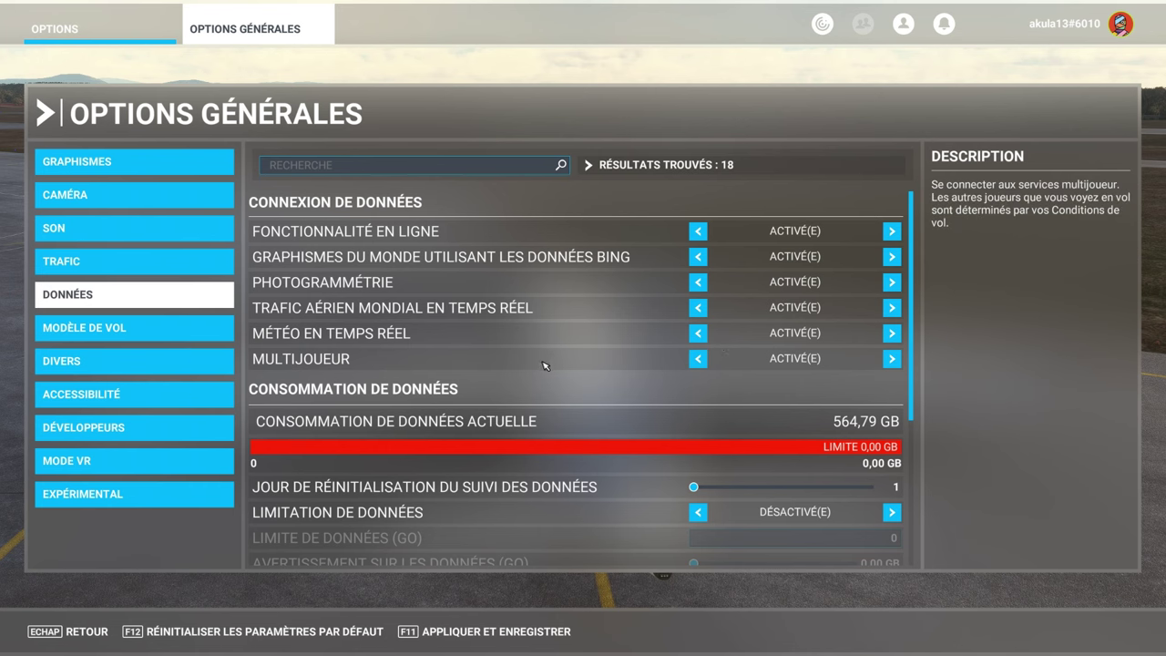
Examine the data consumption, Bande passante and Mise en cache settings in the Données options.
scroll(562, 394, down, 1)
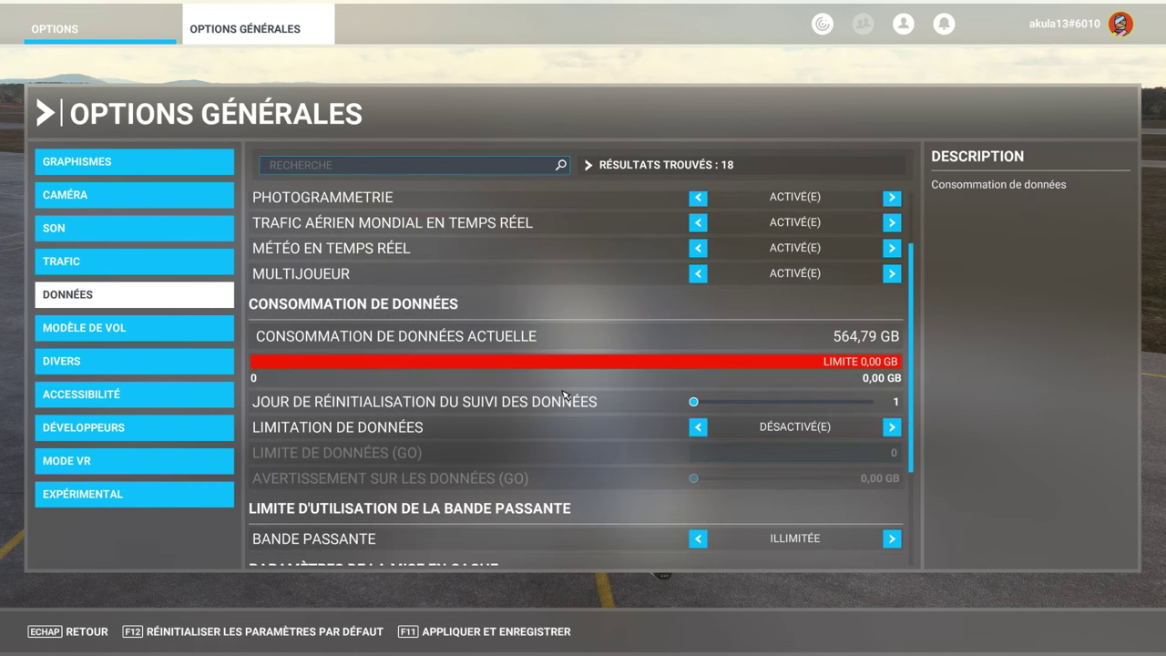
scroll(462, 466, down, 1)
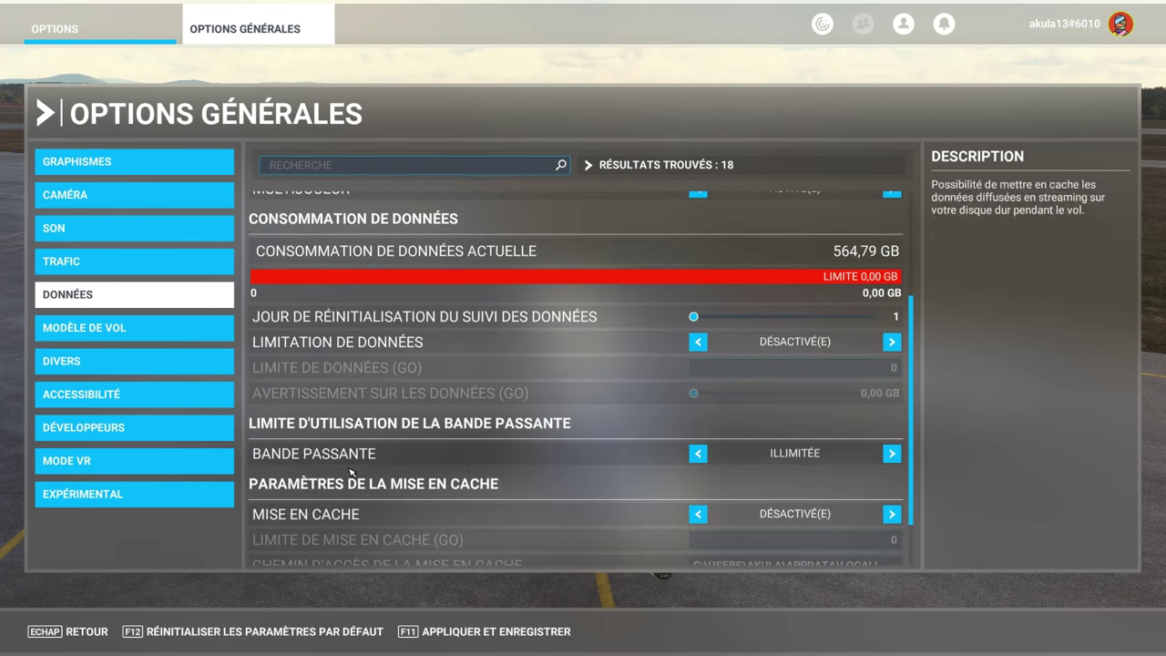
scroll(603, 468, down, 1)
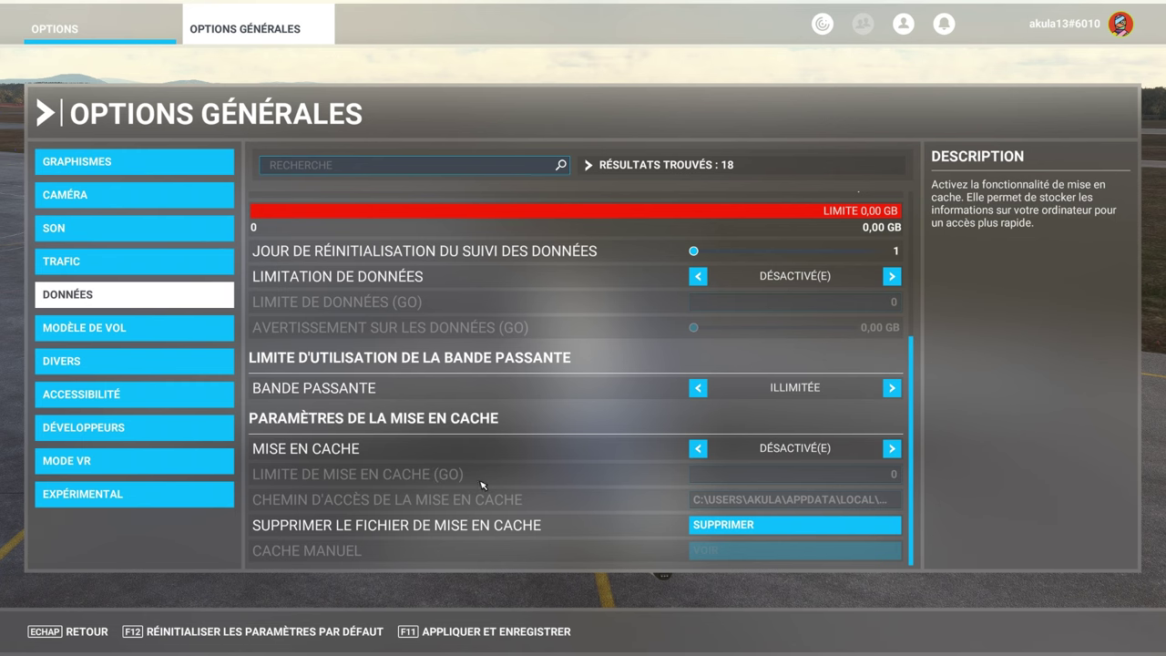
Open the Modèle de vol options, try switching the flight model away from MODERNE and cancel the change.
click(182, 336)
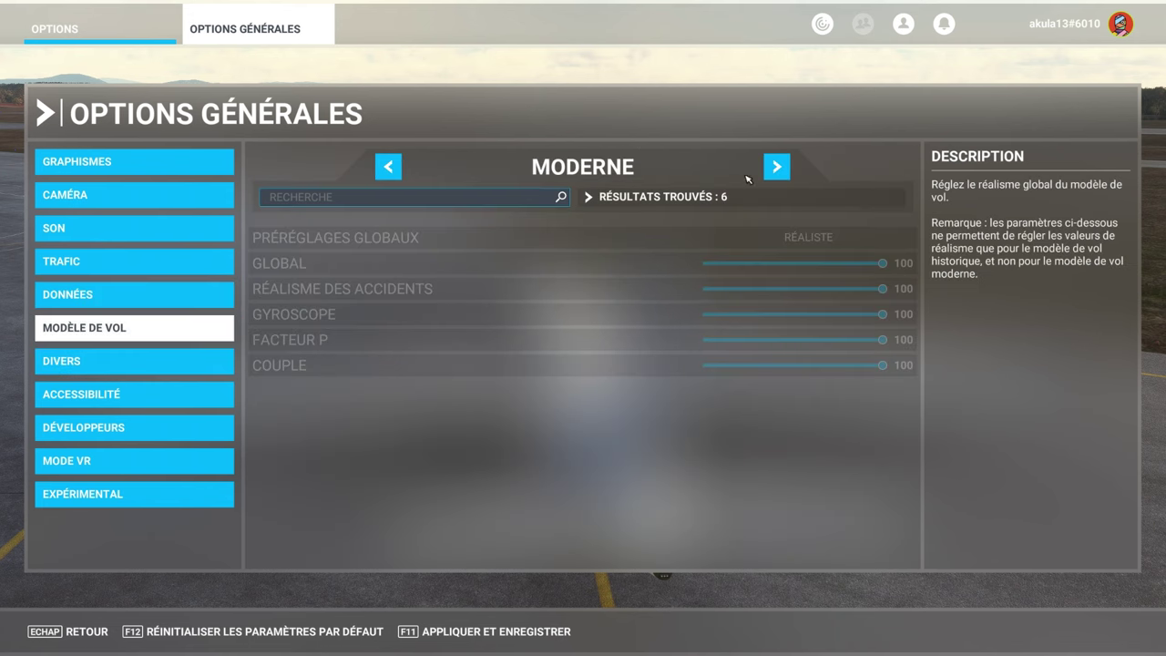
click(775, 167)
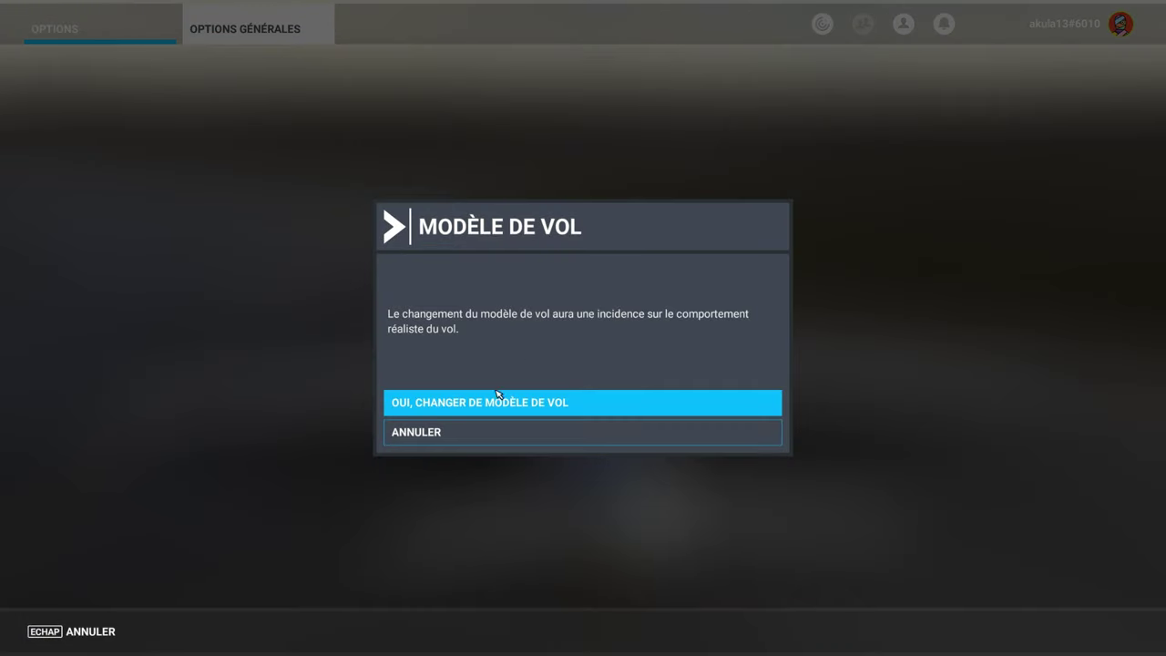
click(477, 434)
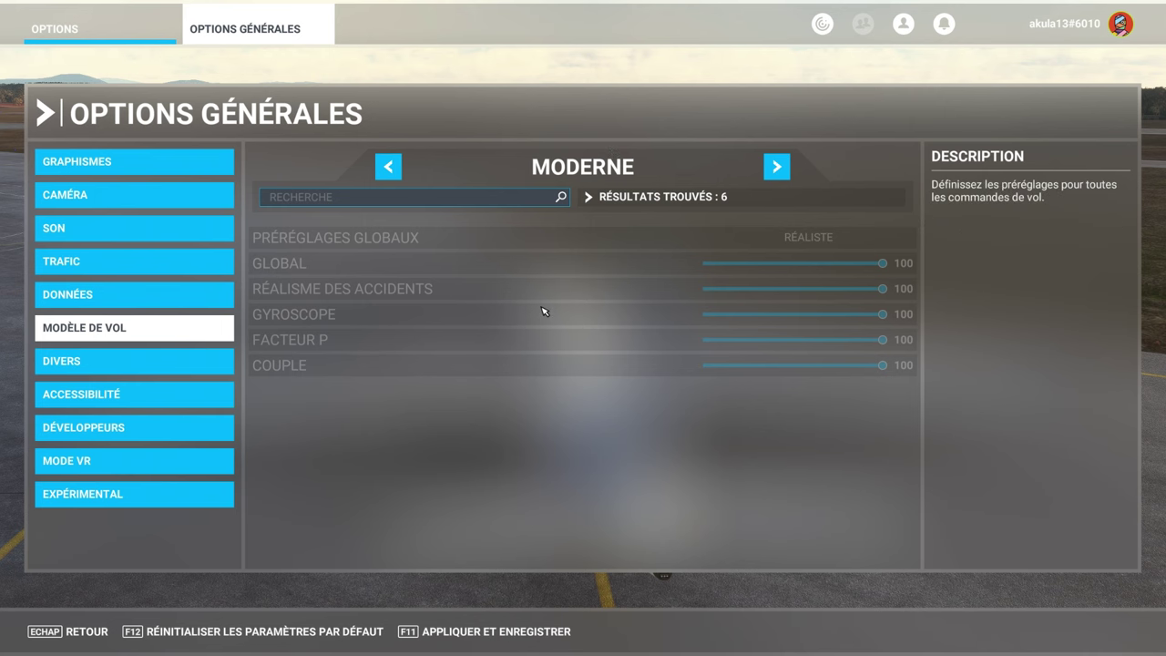
Open the Divers options and set Avatar du pilote to CPT. JESS MOLINA.
click(160, 363)
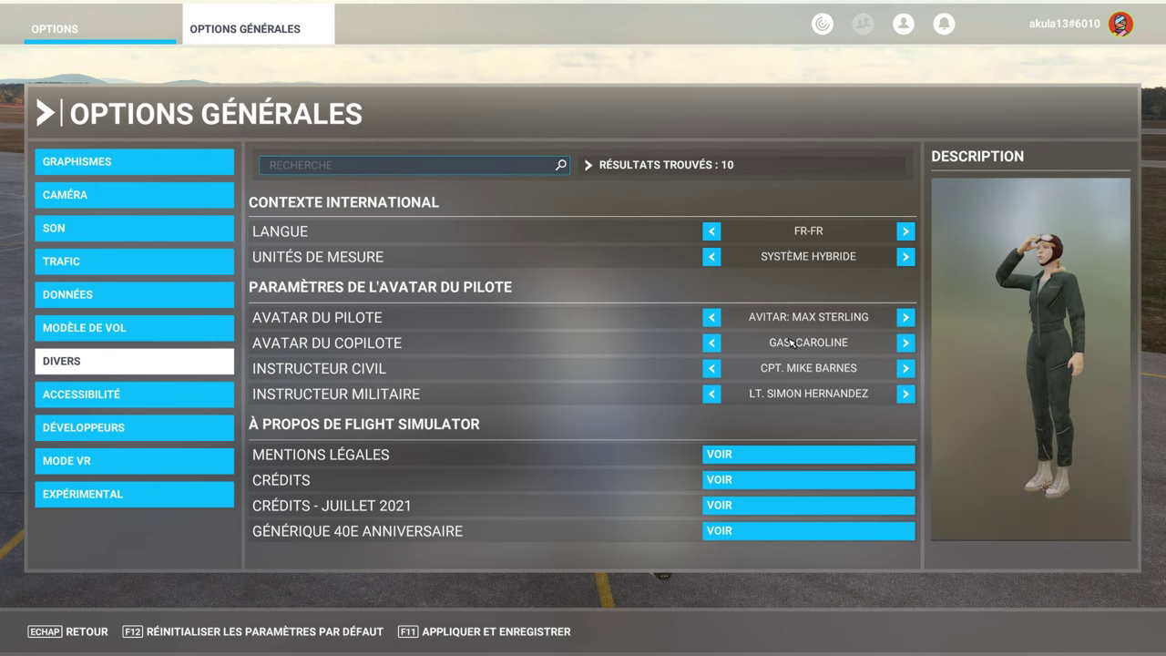
click(710, 317)
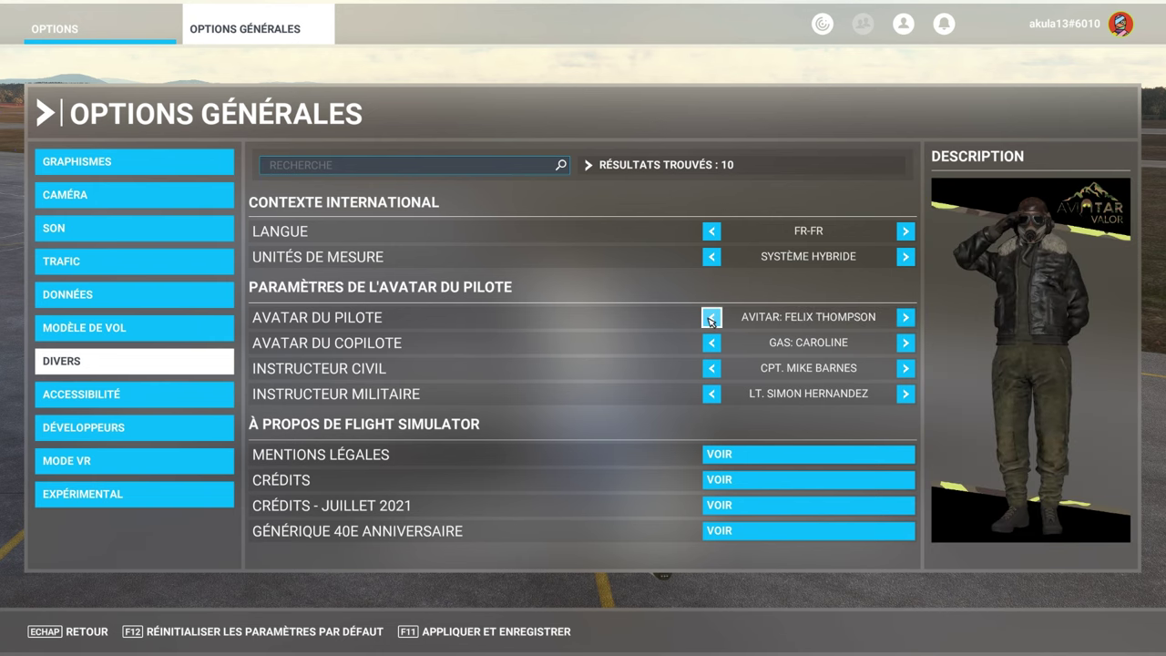
click(711, 317)
click(711, 317)
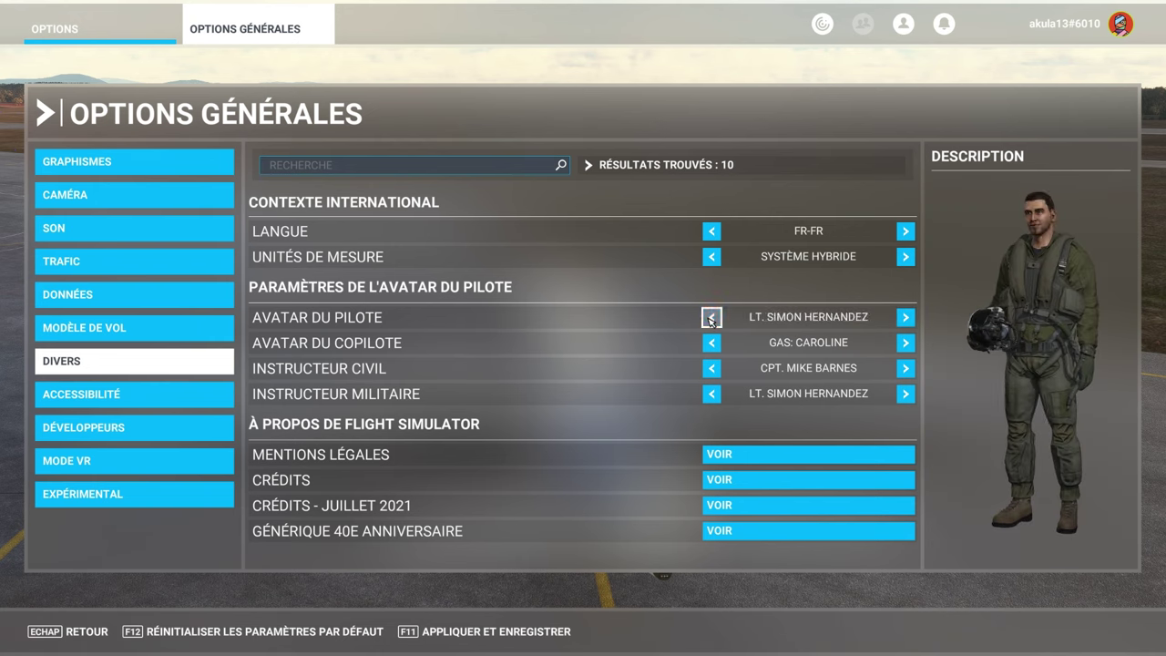
click(710, 317)
click(710, 317)
click(710, 317)
click(711, 317)
click(711, 317)
click(711, 317)
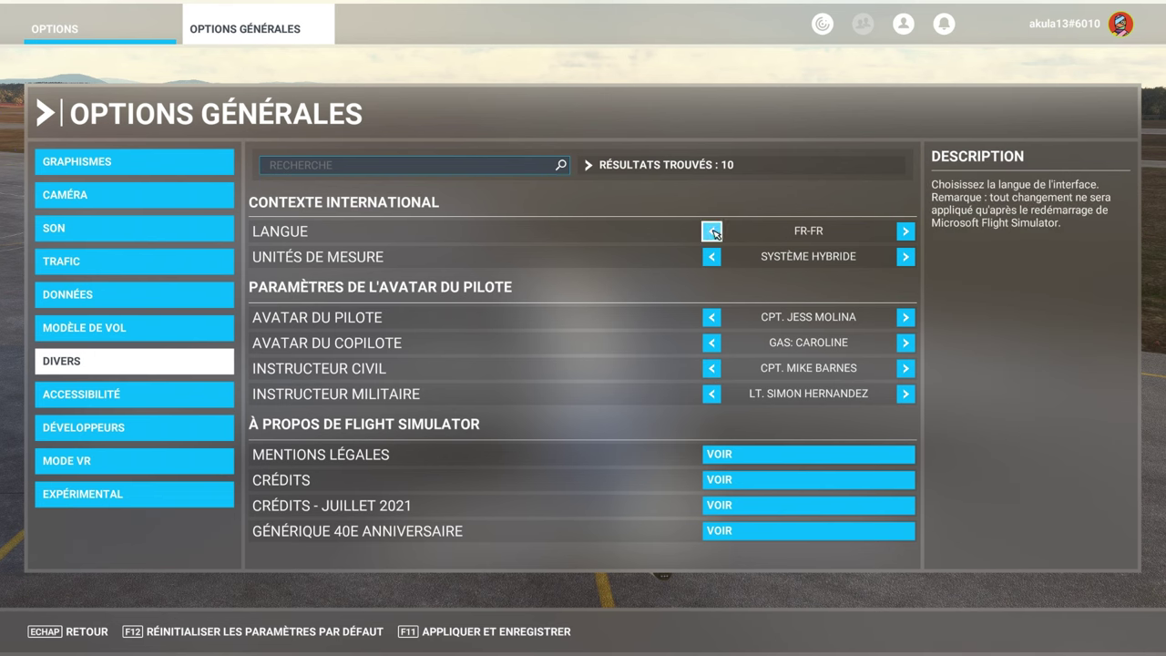
Set Langue to EN-US under Contexte international.
click(905, 232)
click(905, 232)
click(905, 232)
click(905, 232)
click(905, 232)
click(905, 232)
click(905, 232)
click(904, 232)
click(905, 233)
click(905, 232)
click(905, 232)
click(905, 233)
click(713, 233)
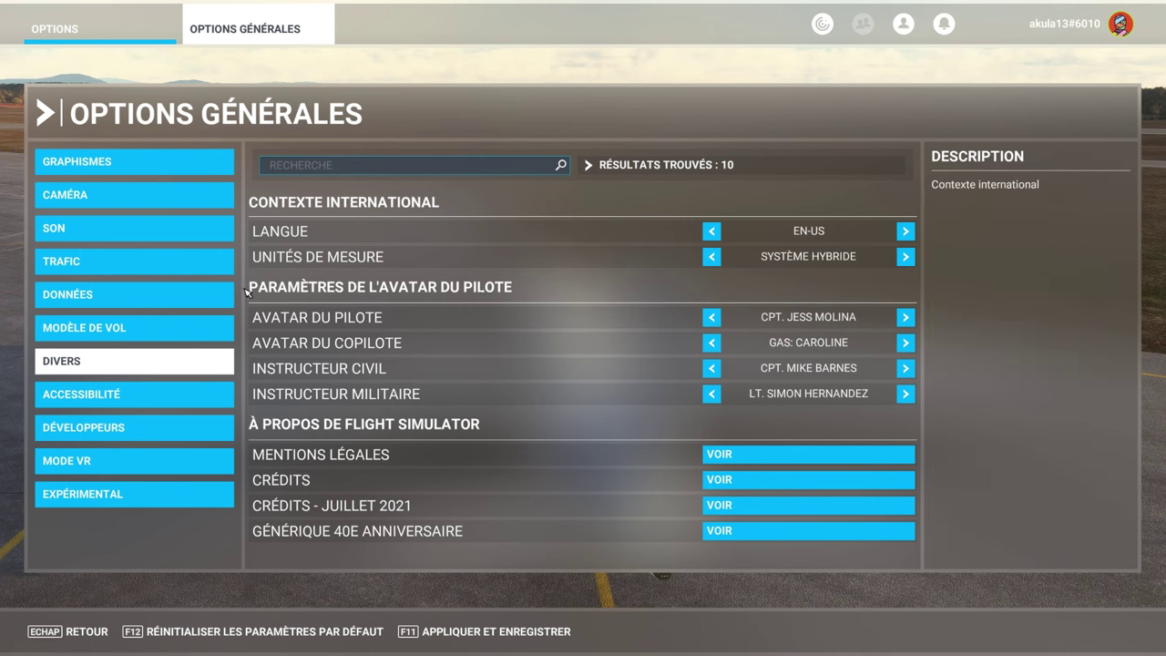
Open the Accessibilité options and cycle Système d'interaction du cockpit back to VERROUILLER.
click(109, 394)
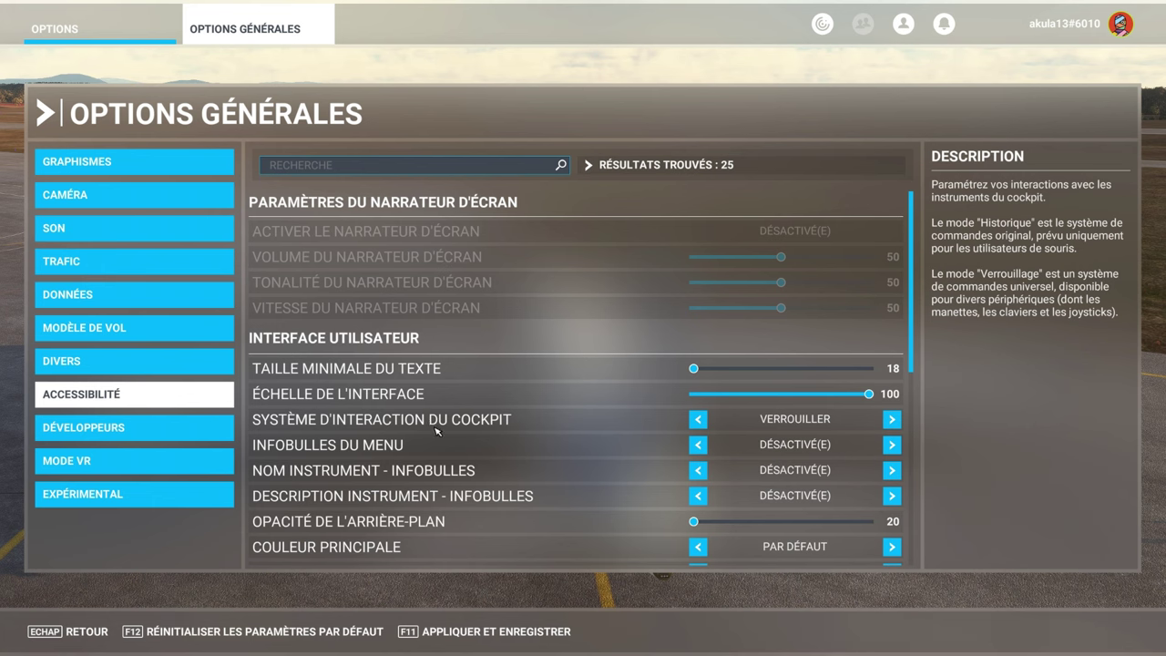
click(893, 420)
click(893, 420)
Try toggling Passer la cinématique pré-vol and return it to DÉSACTIVÉ(E), checking the surrounding interface and cursor settings.
scroll(494, 438, down, 2)
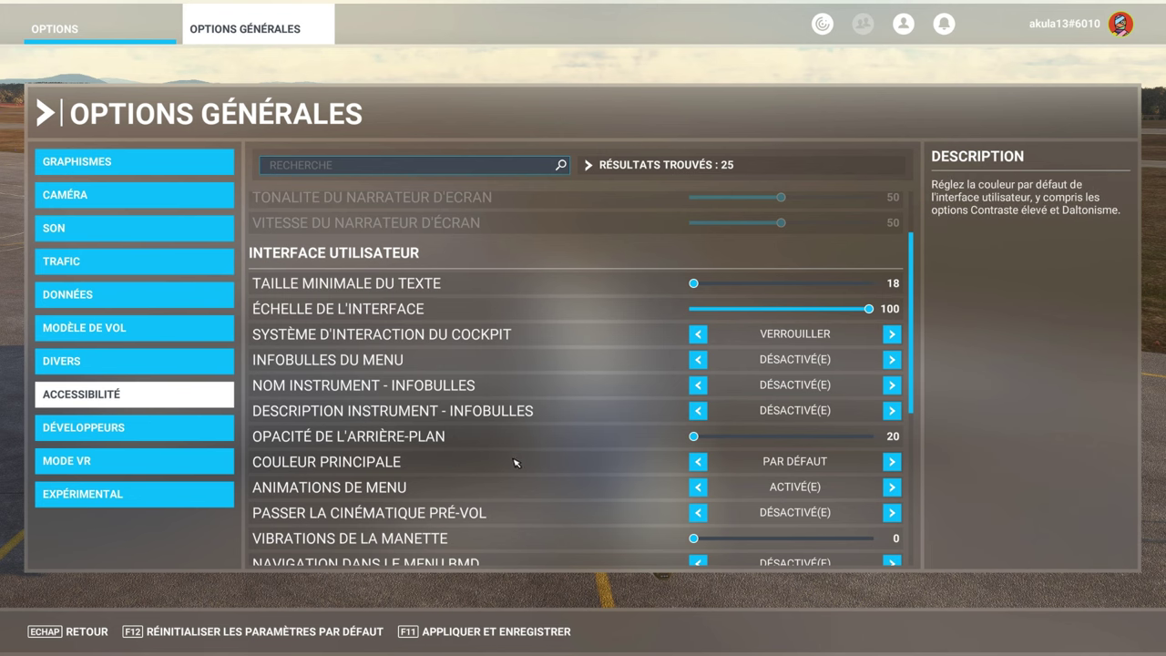
scroll(501, 466, down, 2)
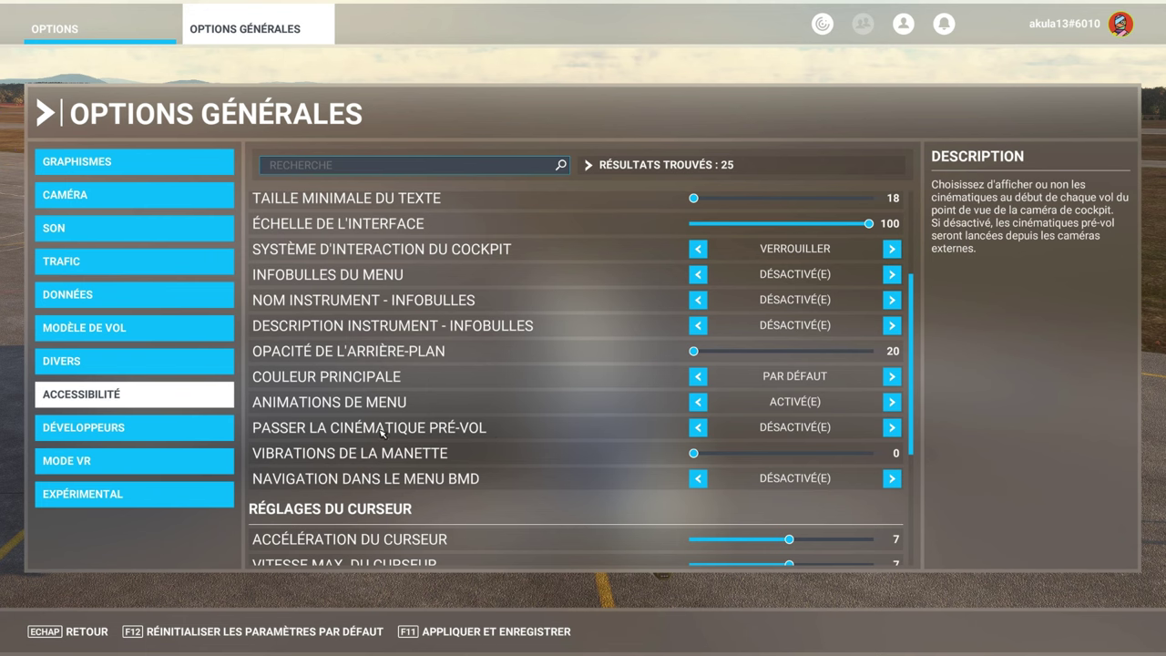
click(698, 427)
click(700, 429)
scroll(406, 432, down, 2)
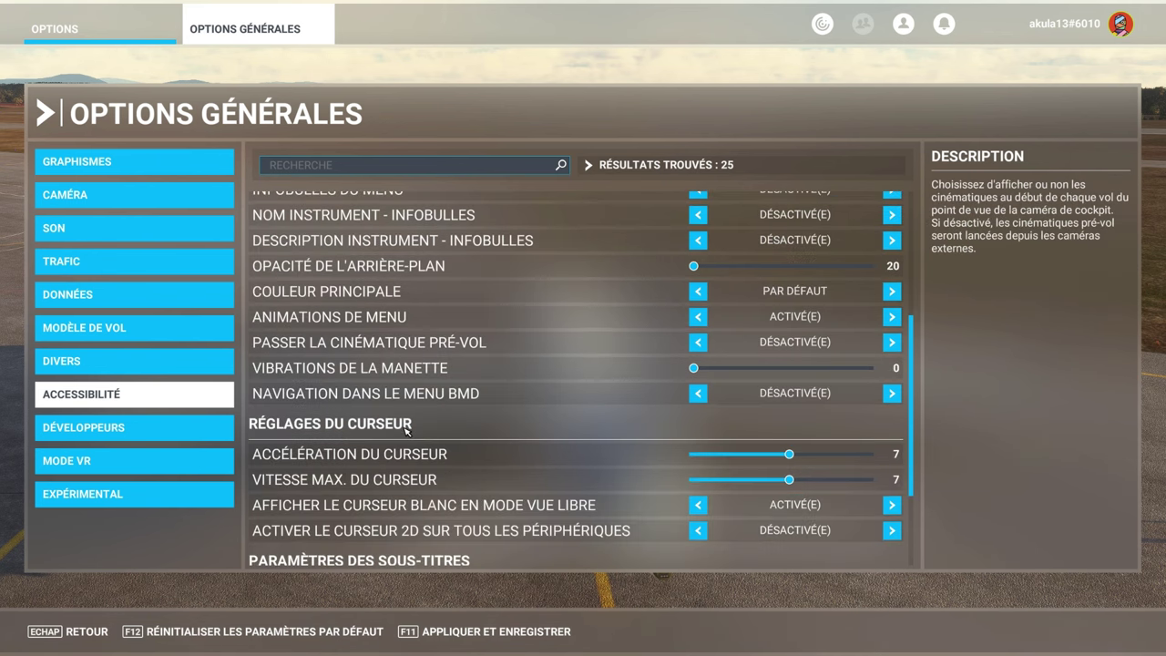
scroll(406, 432, up, 2)
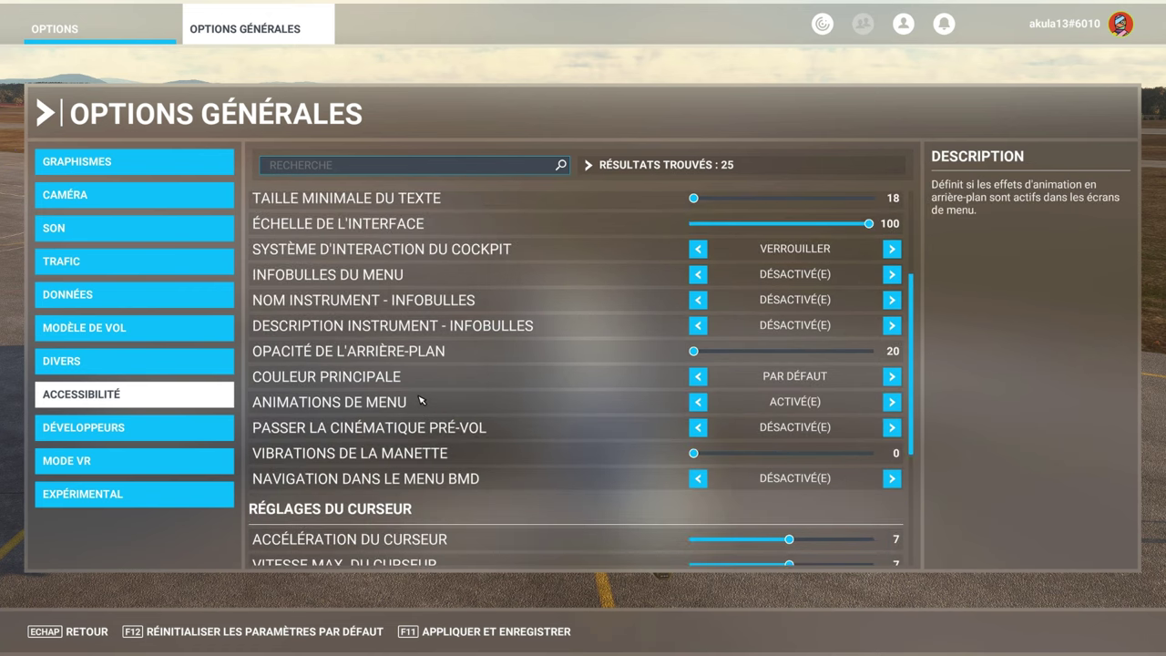
scroll(602, 437, up, 2)
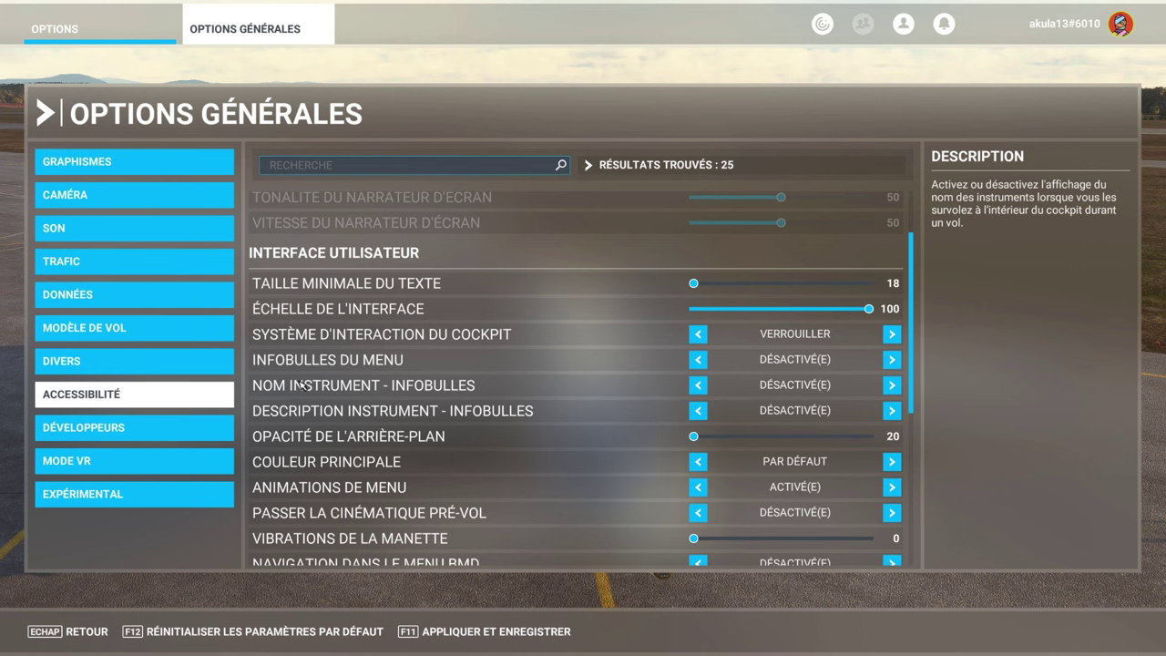
Set Nom instrument - Infobulles to INSTANTANÉ, cycle Système d'interaction du cockpit back to VERROUILLER, and apply and save the settings.
click(695, 386)
click(695, 386)
click(700, 336)
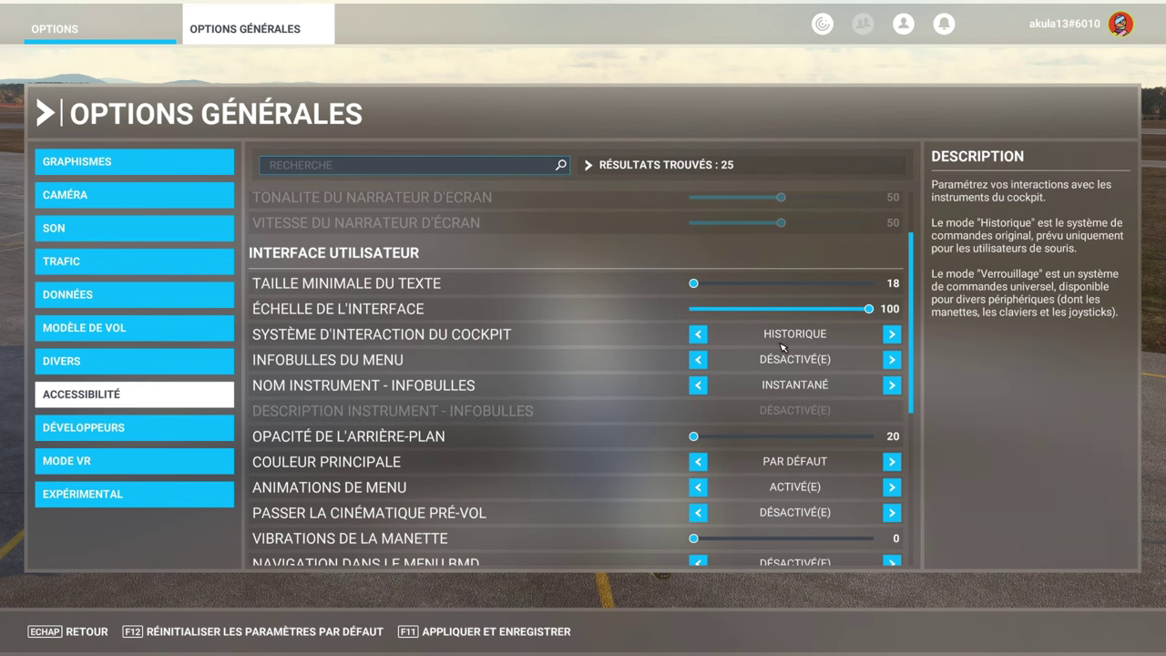
click(699, 335)
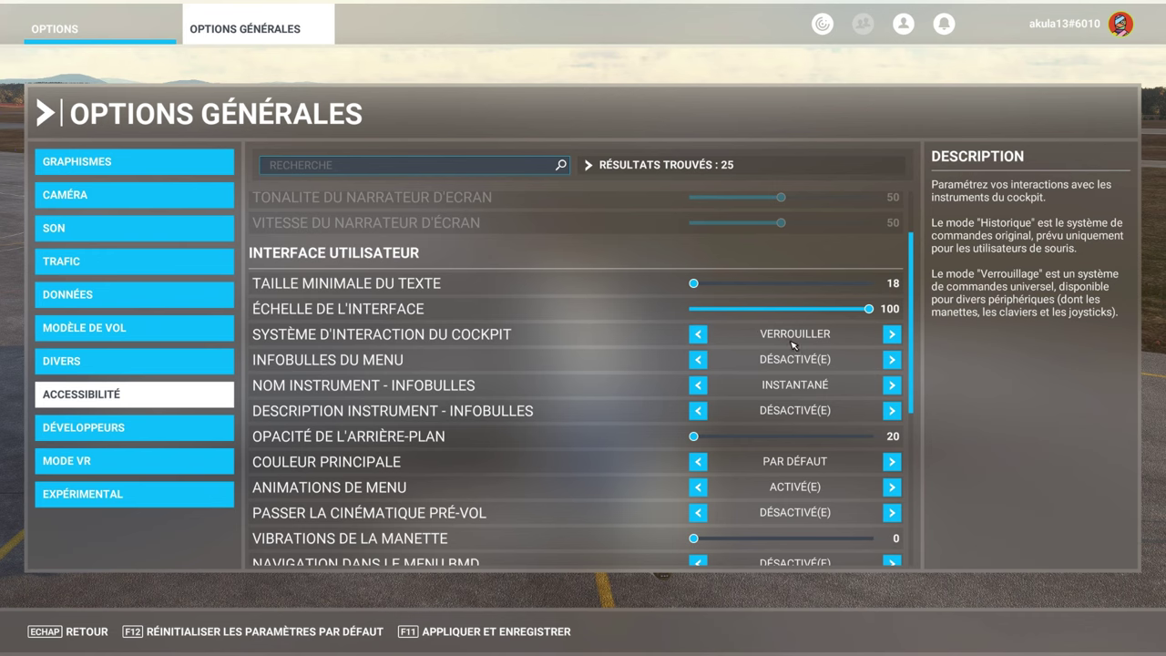
key(F11)
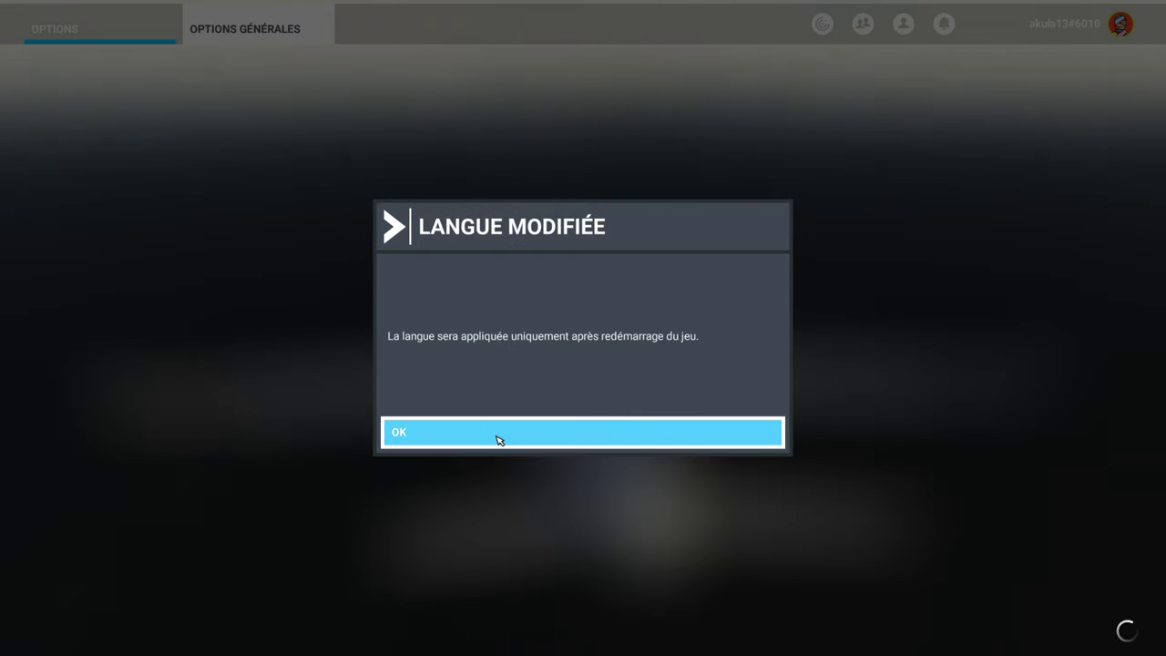
click(499, 440)
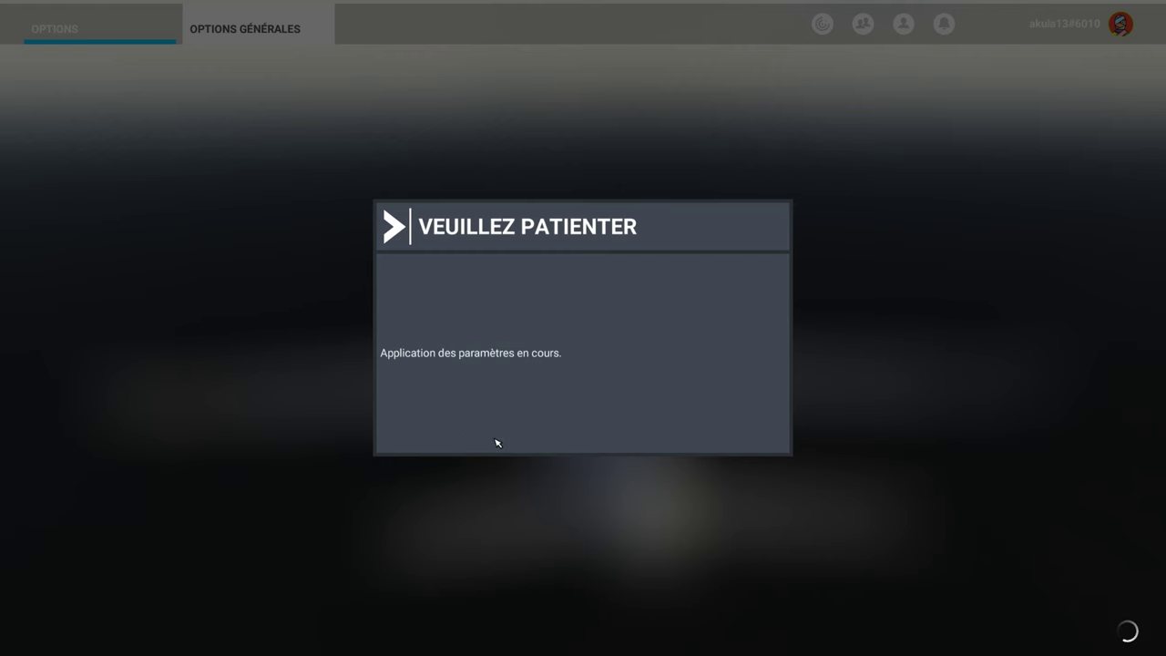
Reset the pilot view in the cockpit, set Système d'interaction du cockpit to VERROUILLER and return to the flight.
key(Escape)
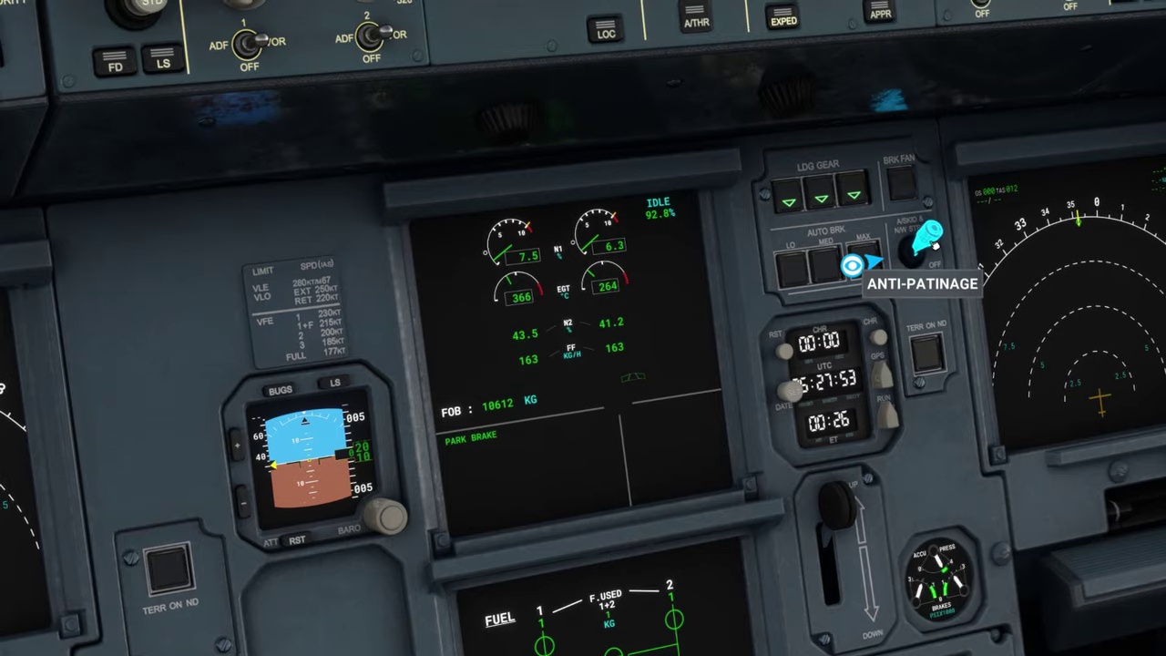
key(ctrl+space)
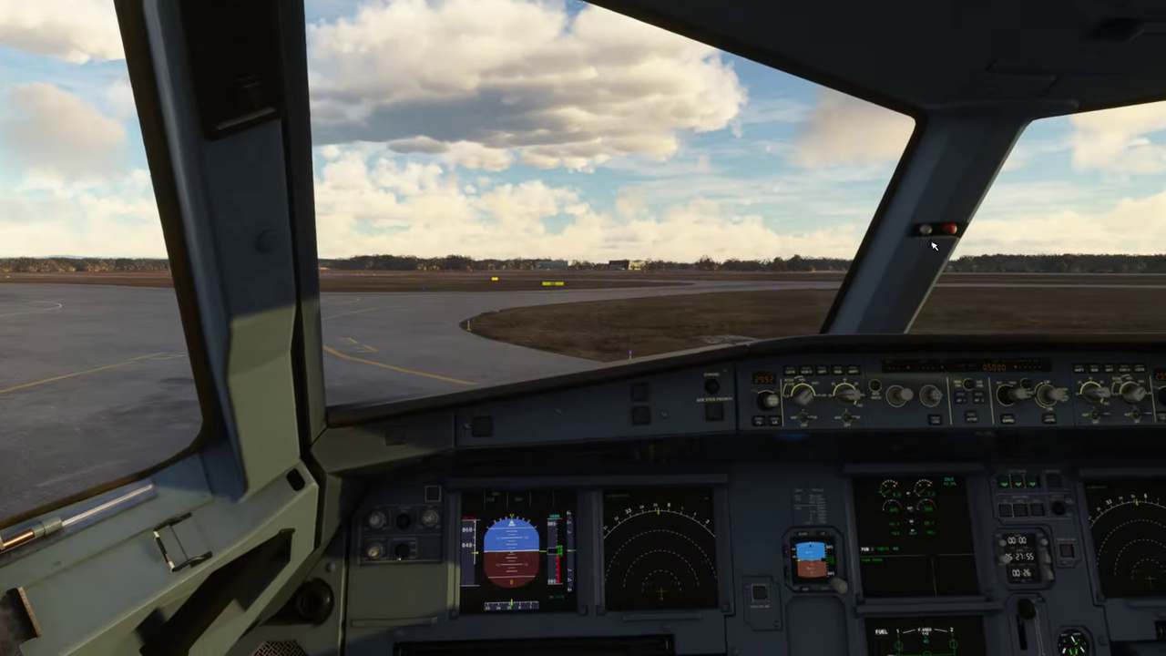
key(End)
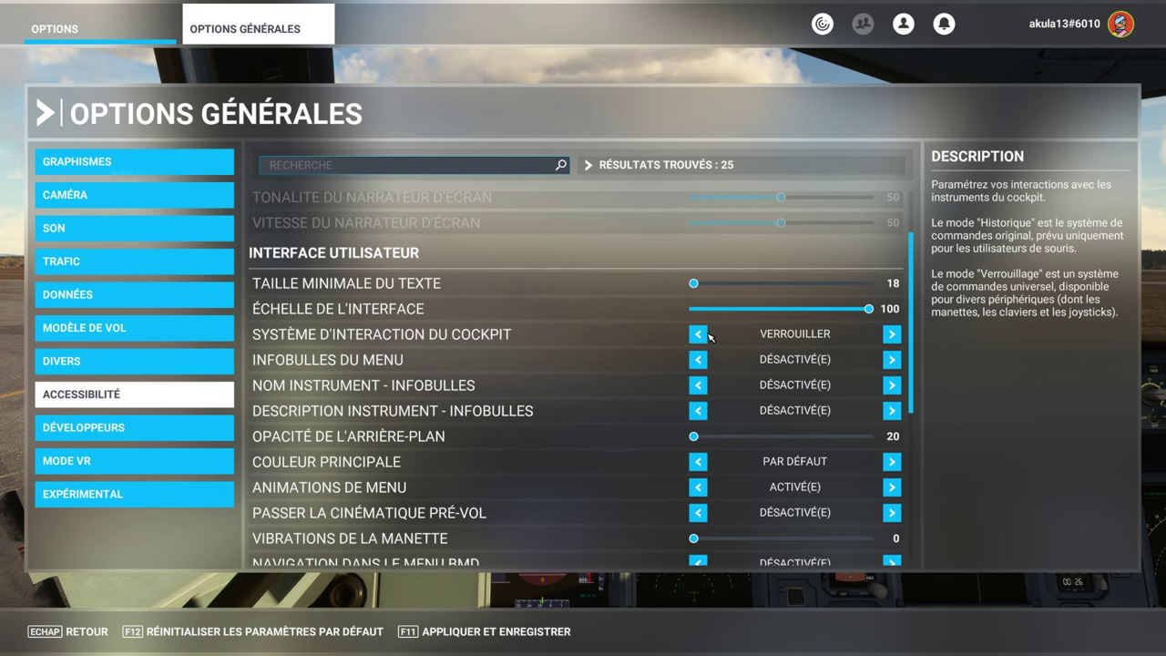
click(72, 632)
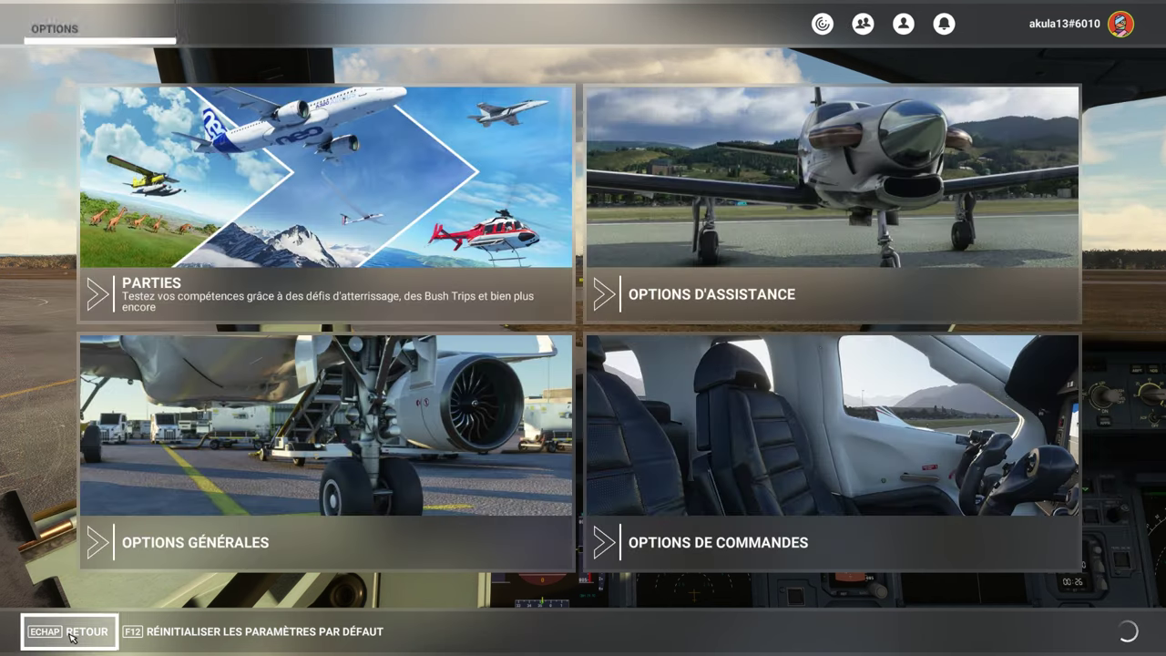
click(71, 635)
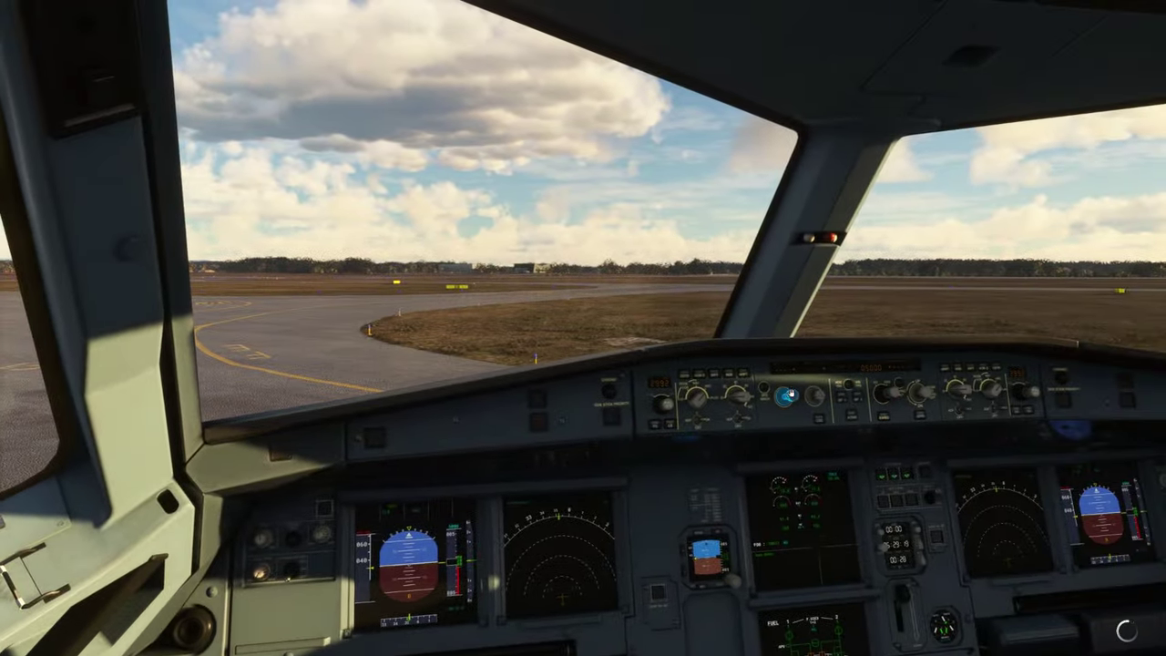
scroll(790, 394, up, 3)
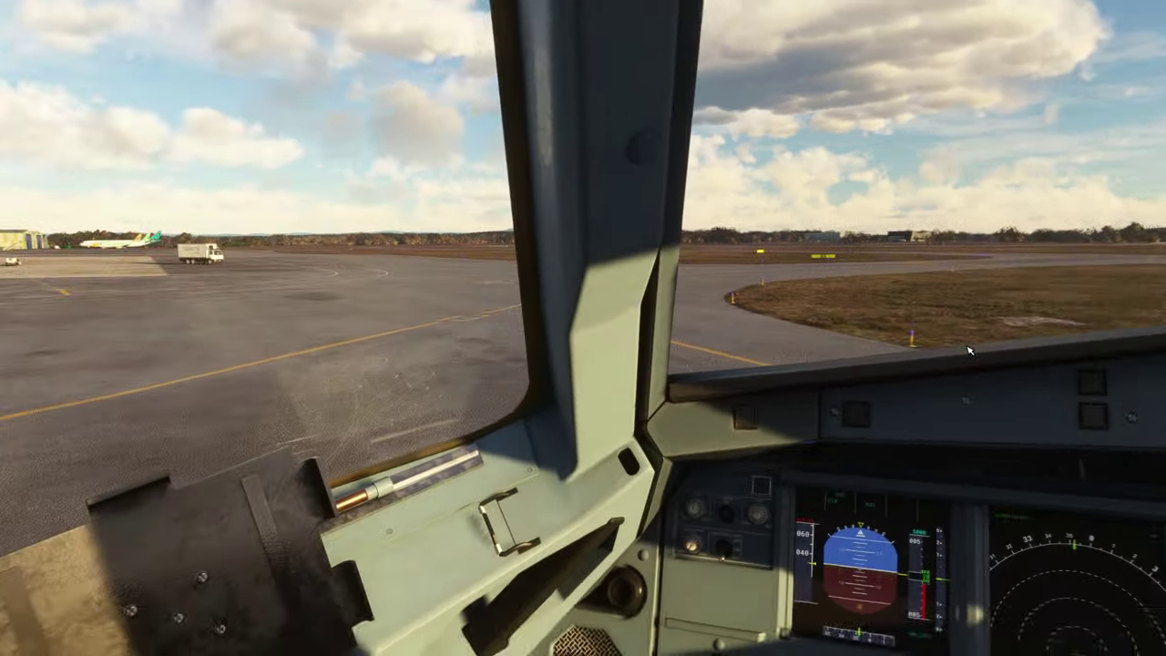
Reopen the Accessibilité options, set Système d'interaction du cockpit to HISTORIQUE and go back to the cockpit.
key(Escape)
click(266, 498)
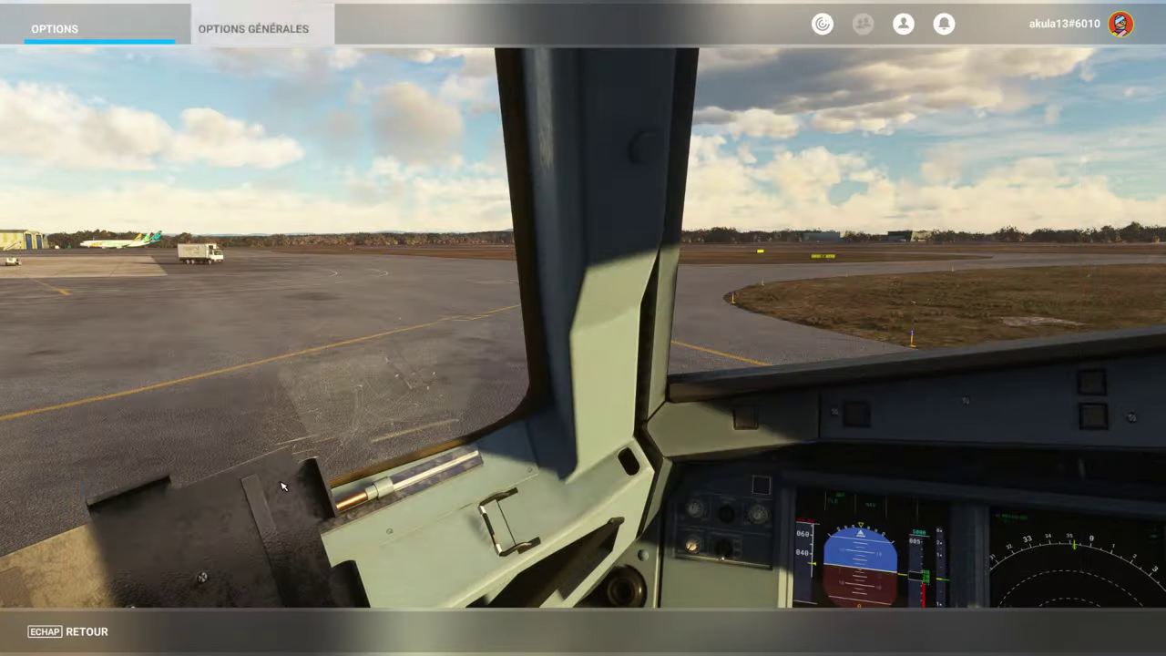
click(156, 395)
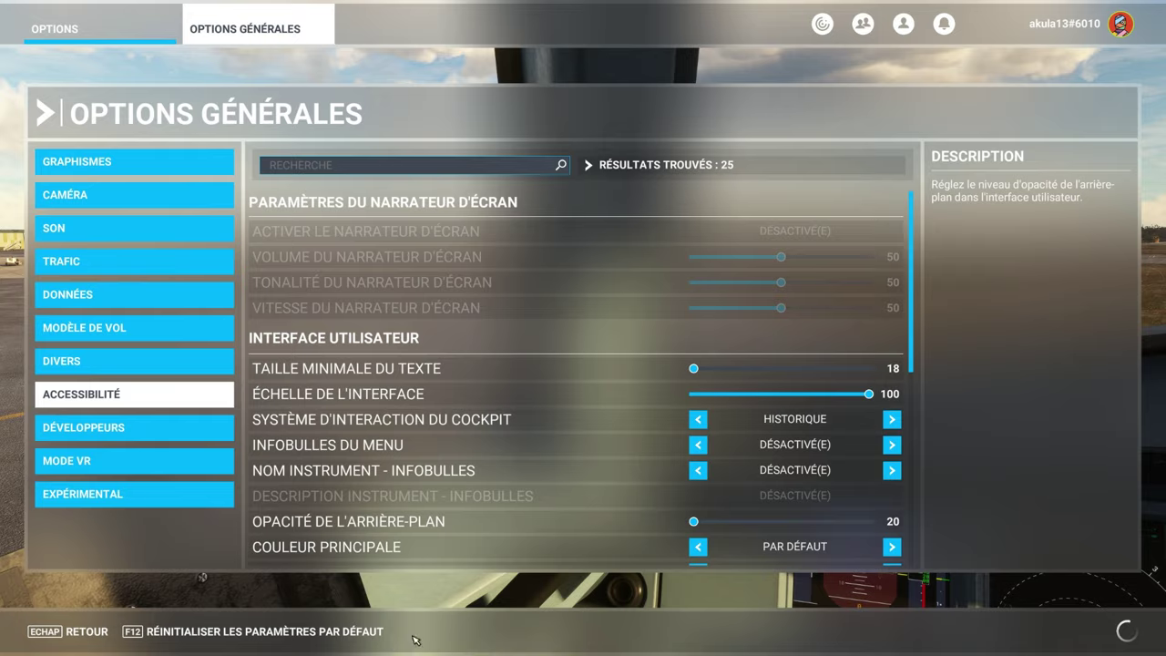
click(85, 632)
click(85, 632)
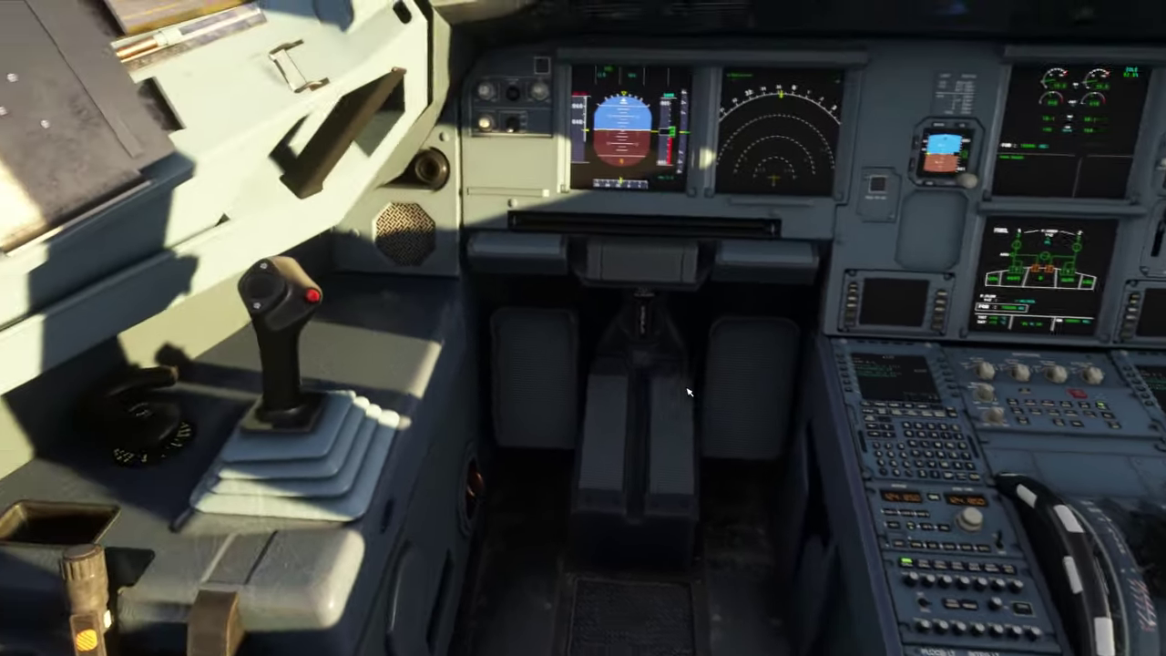
Switch Système d'interaction du cockpit back to VERROUILLER in the Accessibilité options, return to the cockpit and reset the view.
key(Escape)
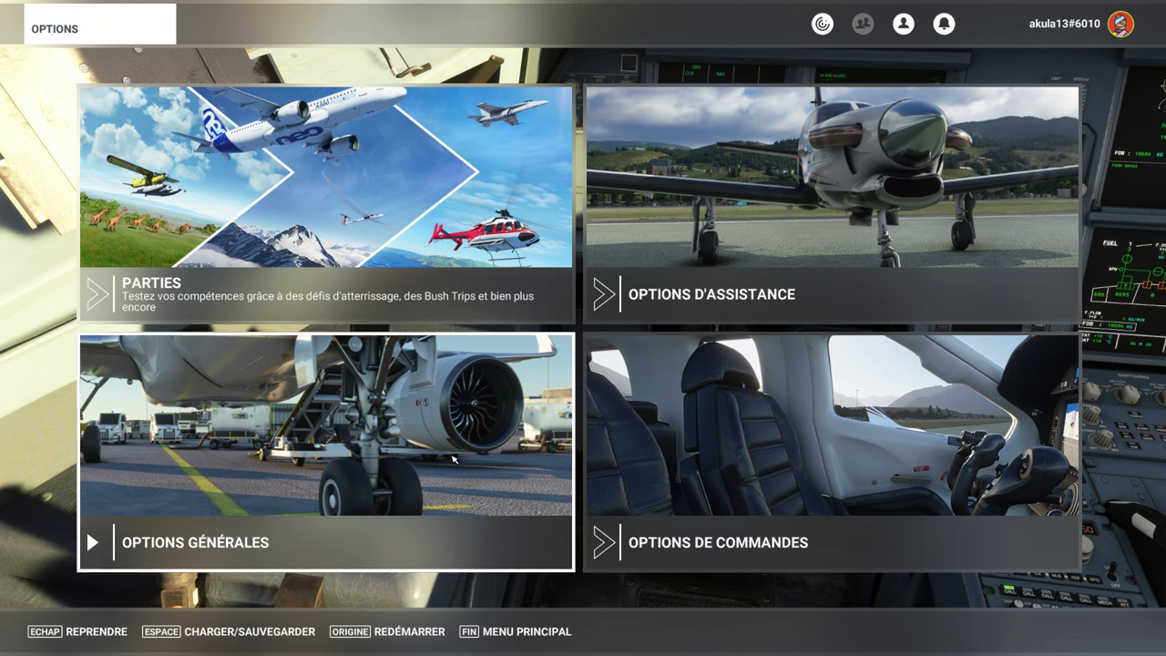
click(453, 458)
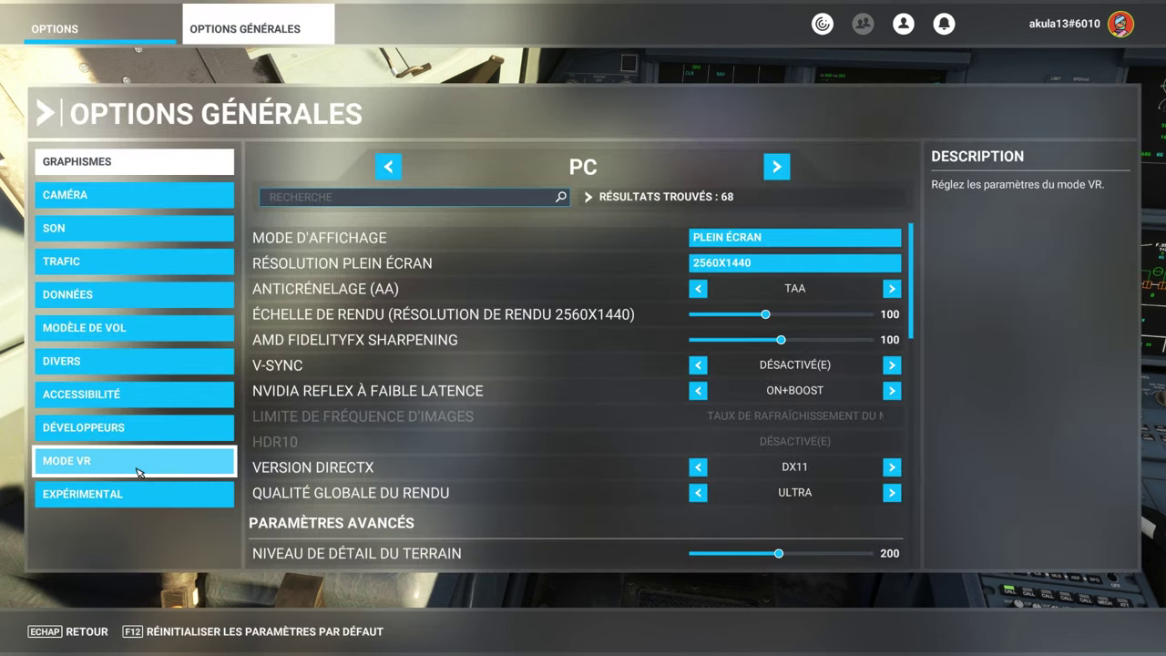
click(138, 401)
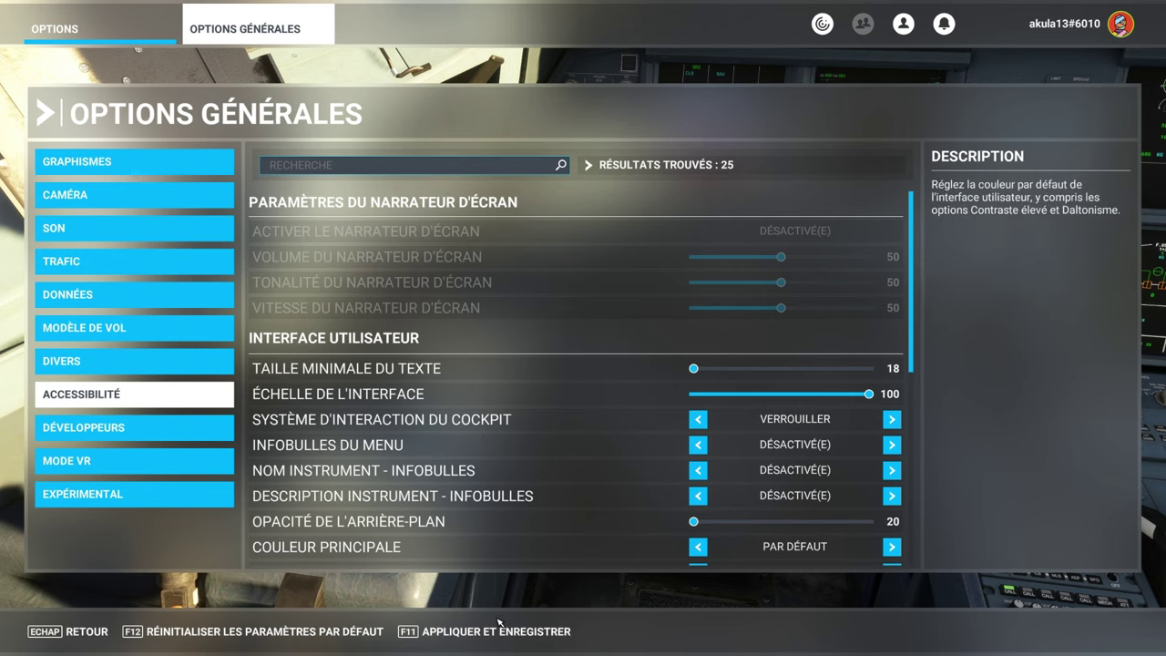
click(78, 631)
click(78, 632)
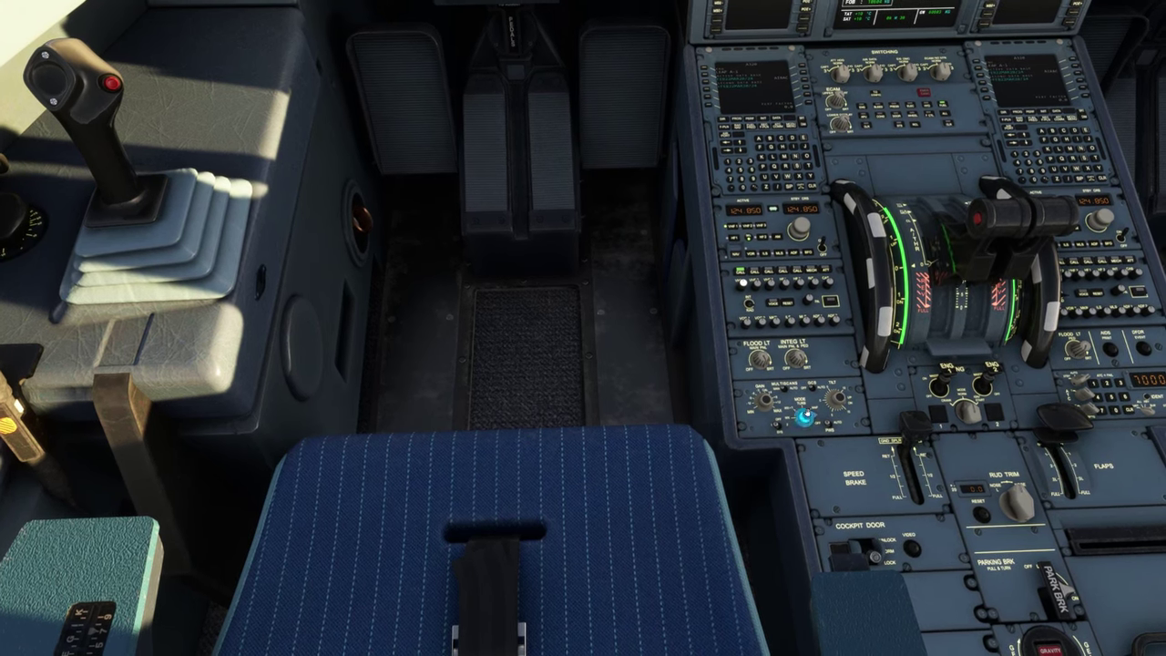
key(ctrl+space)
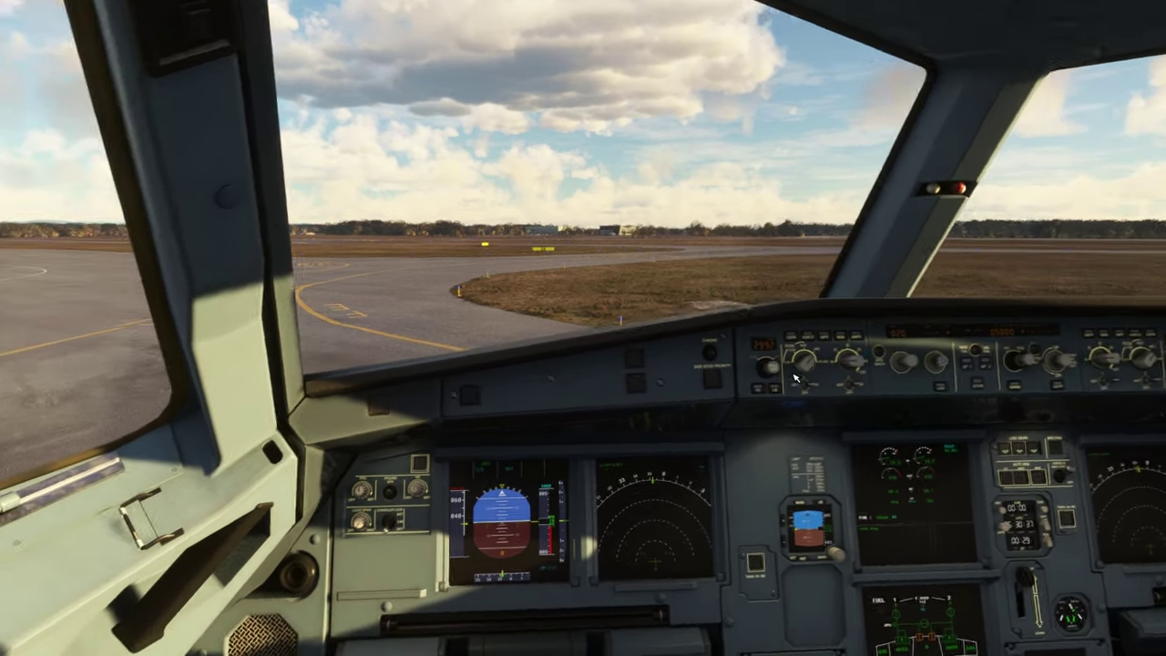
Reopen the Accessibilité section of the general options and find the user interface settings.
key(Escape)
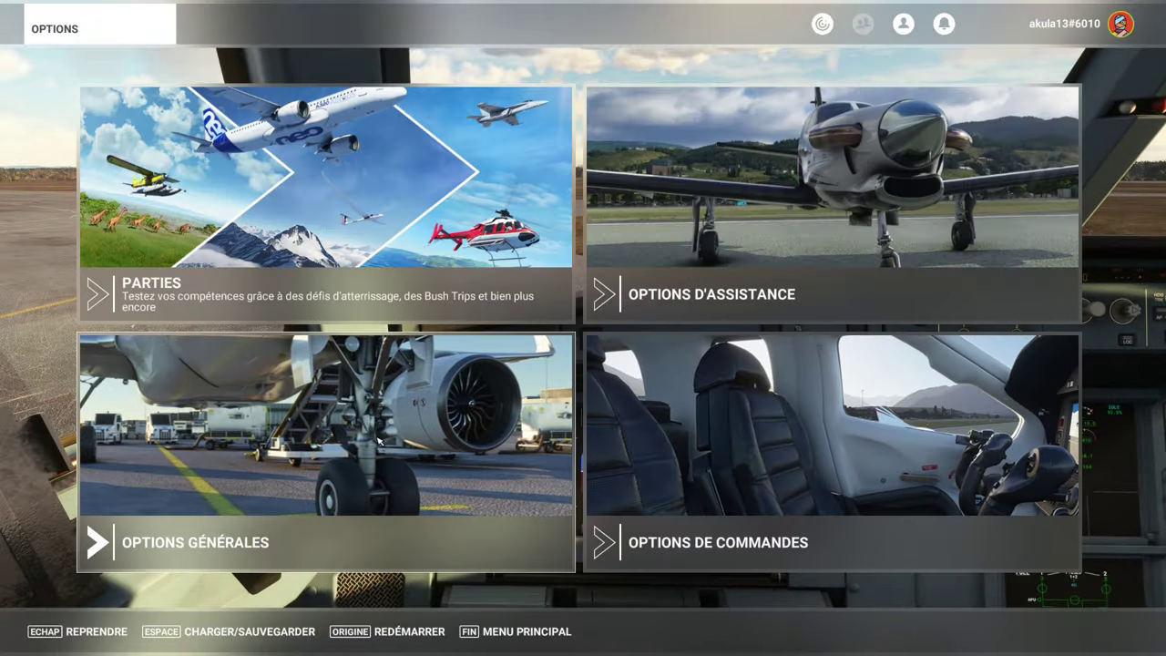
click(212, 464)
click(131, 398)
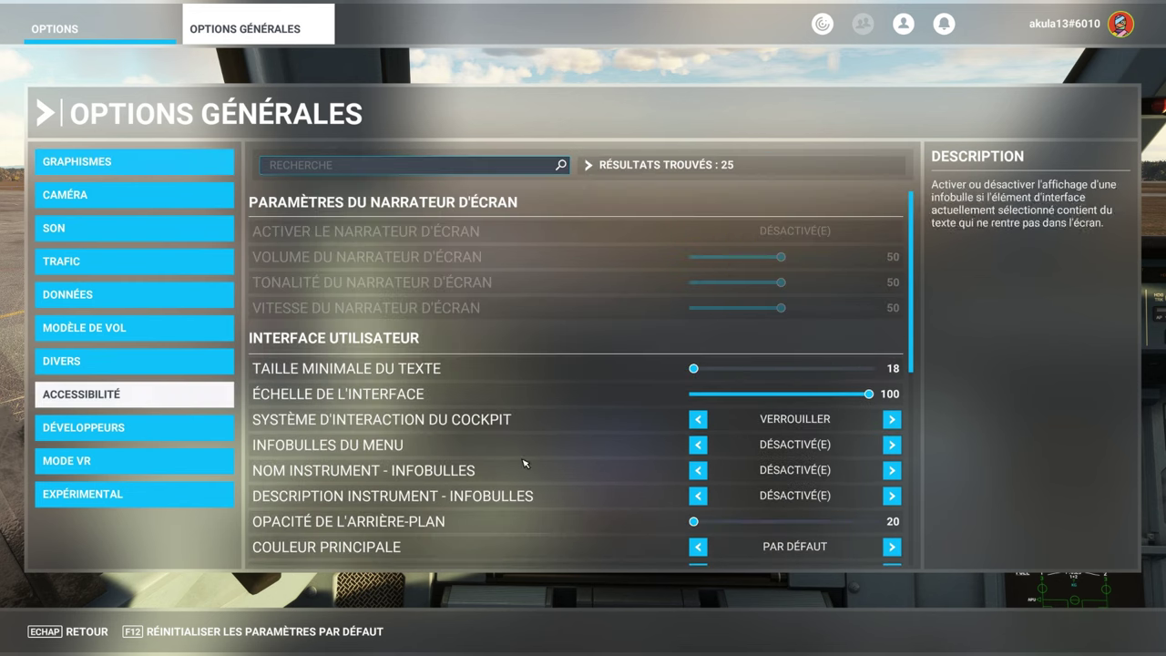
scroll(549, 472, down, 5)
scroll(544, 476, up, 5)
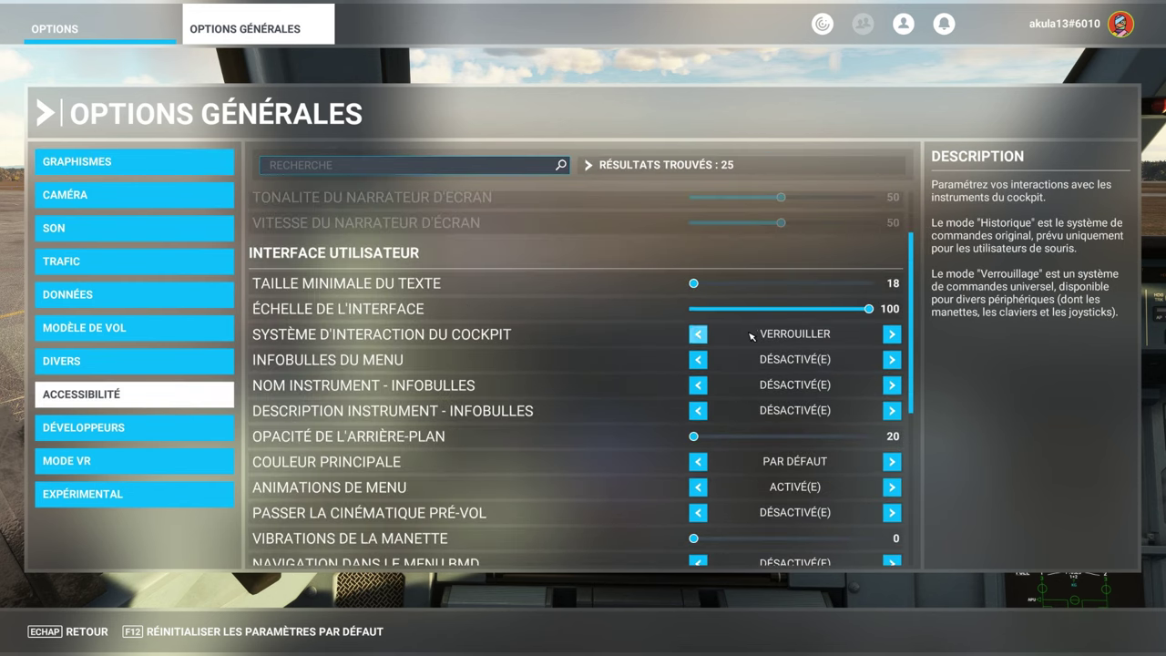
Switch Système d'interaction du cockpit to HISTORIQUE and back to VERROUILLER.
click(891, 333)
click(891, 334)
click(891, 333)
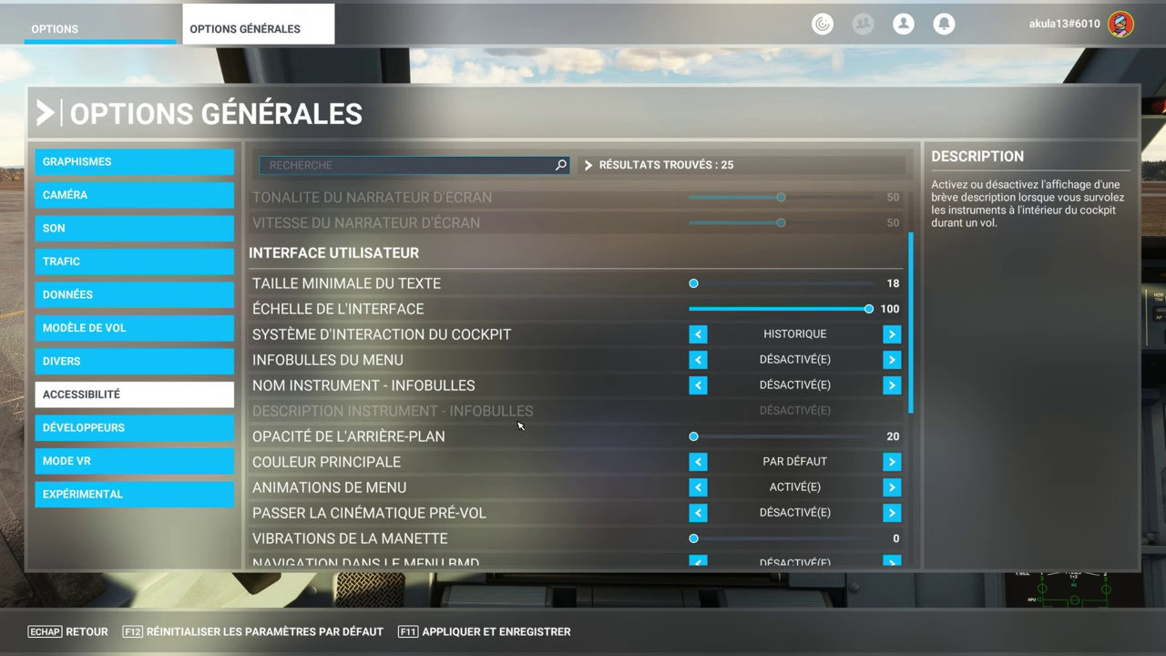
click(891, 334)
Examine the remaining Accessibilité settings for cursor and subtitles, and the Développeurs, Mode VR and Expérimental sections.
scroll(507, 482, down, 1)
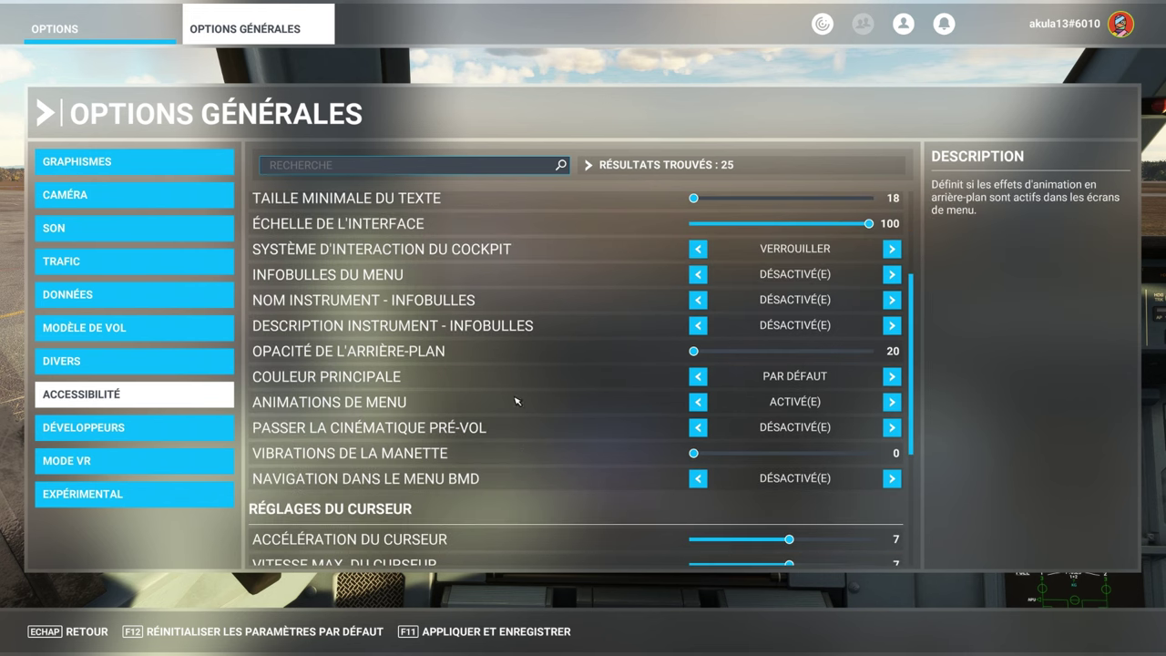
scroll(492, 419, down, 1)
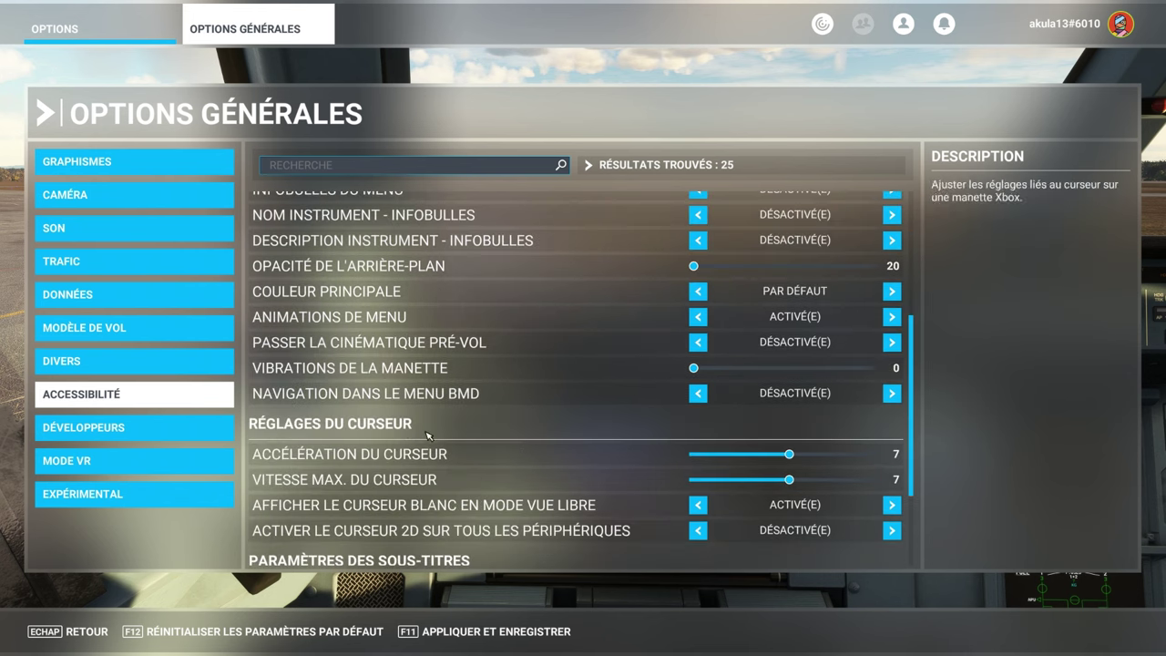
scroll(462, 449, down, 2)
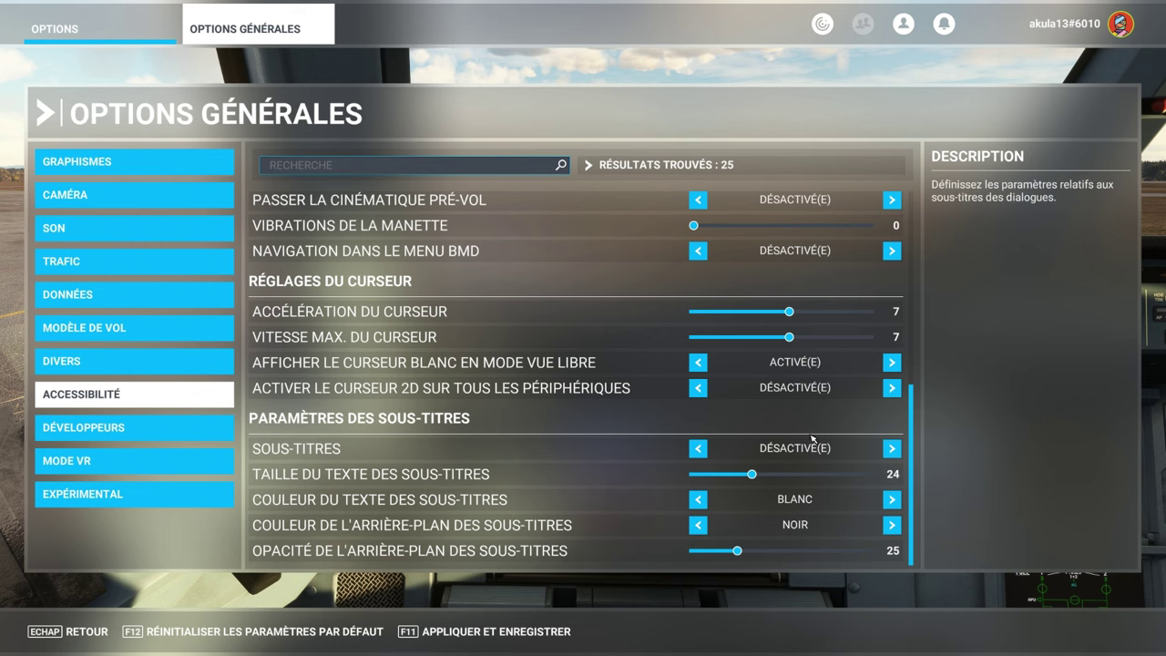
click(162, 435)
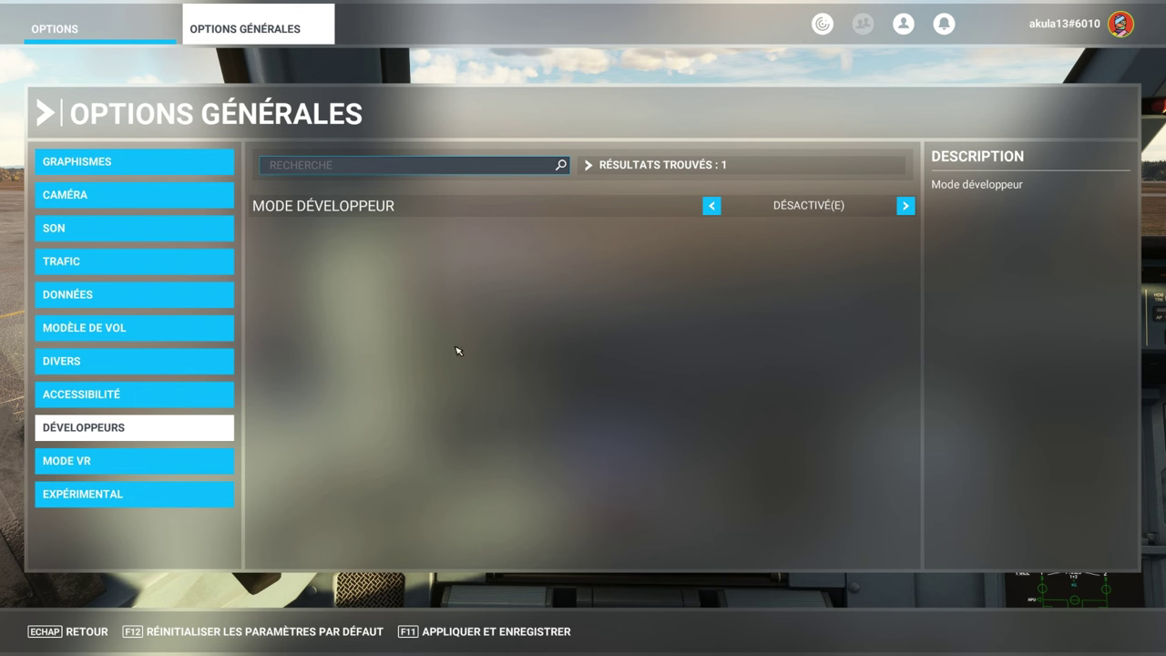
click(164, 462)
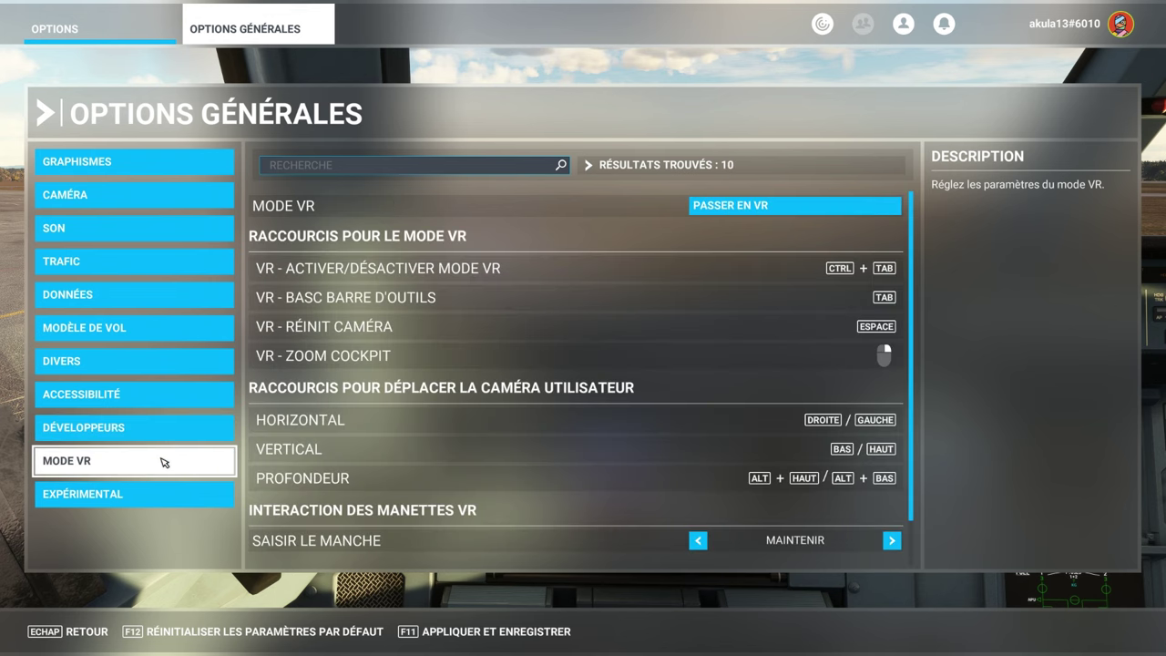
scroll(437, 426, down, 1)
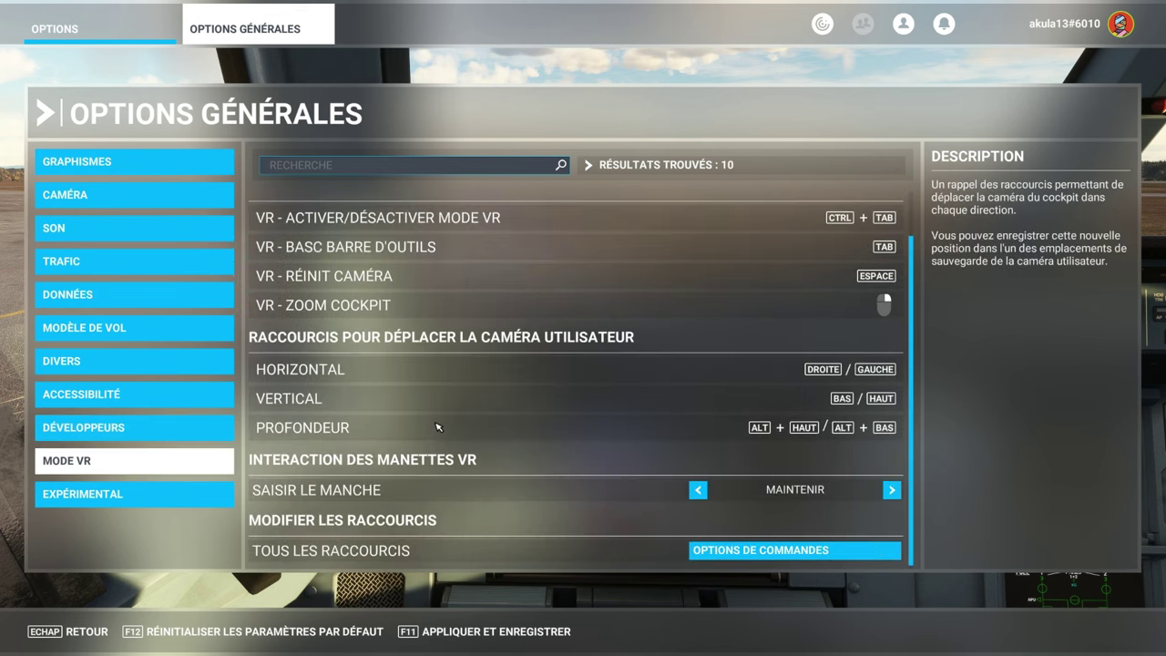
scroll(436, 428, up, 1)
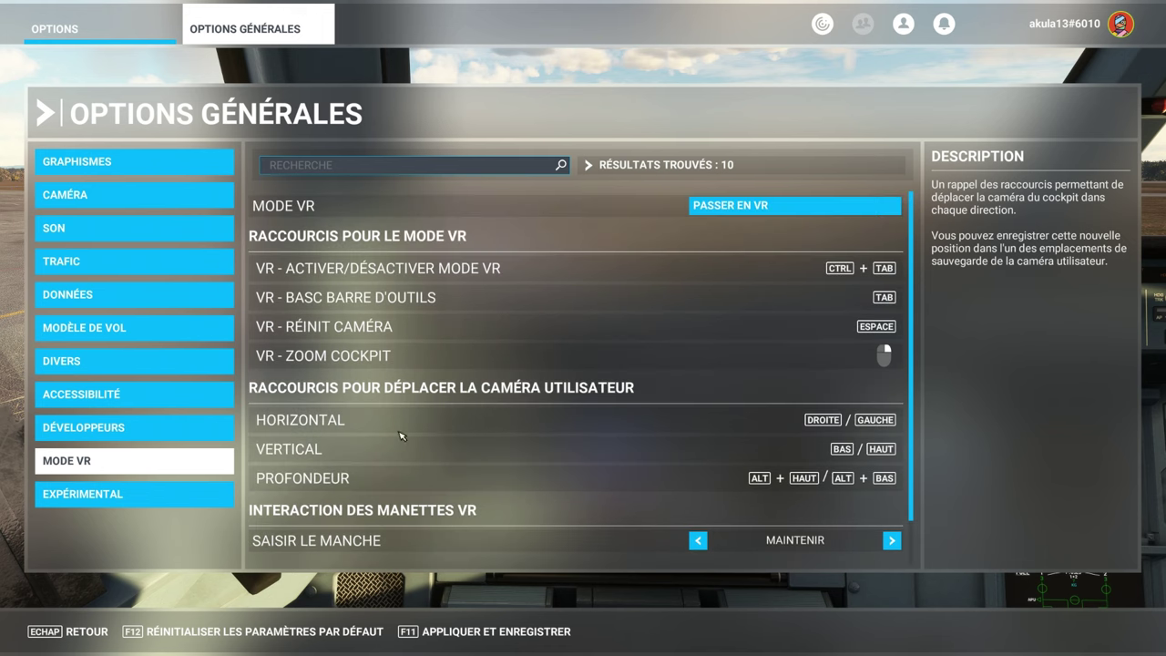
click(144, 498)
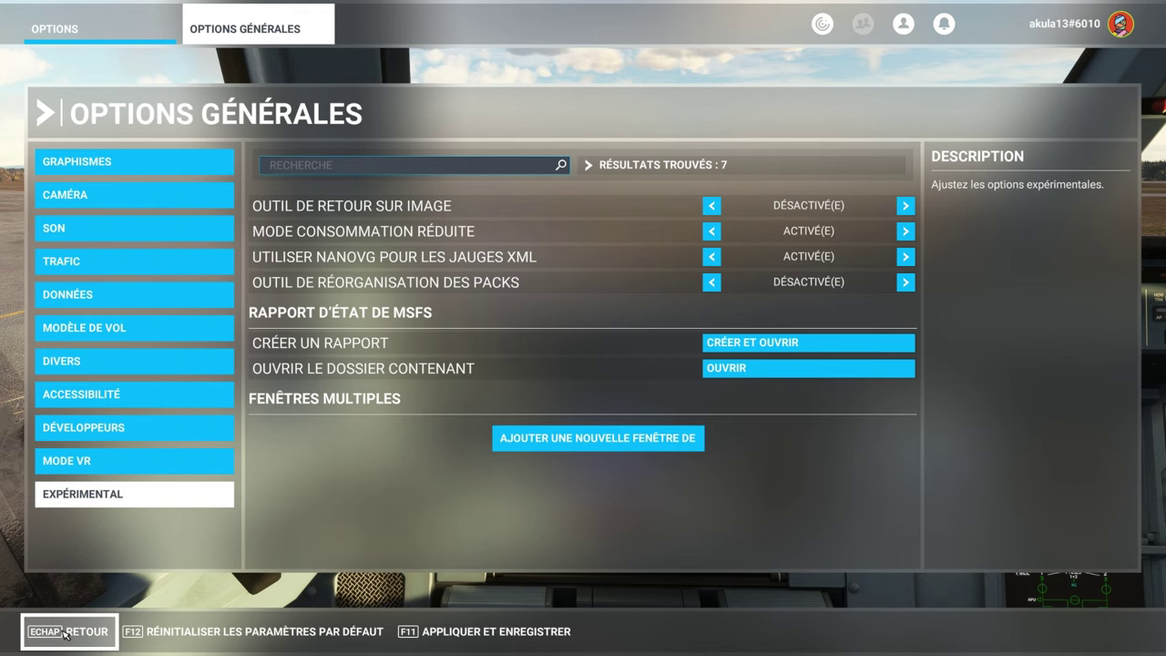
Apply and save the general options, and open the control options.
click(483, 631)
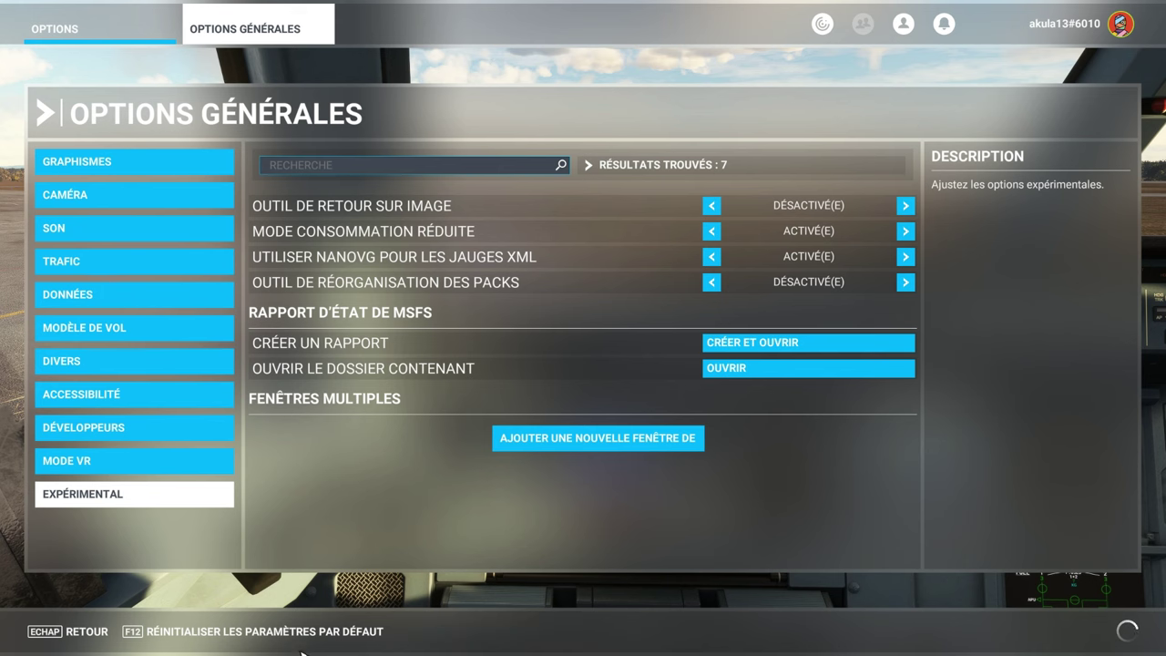
click(69, 643)
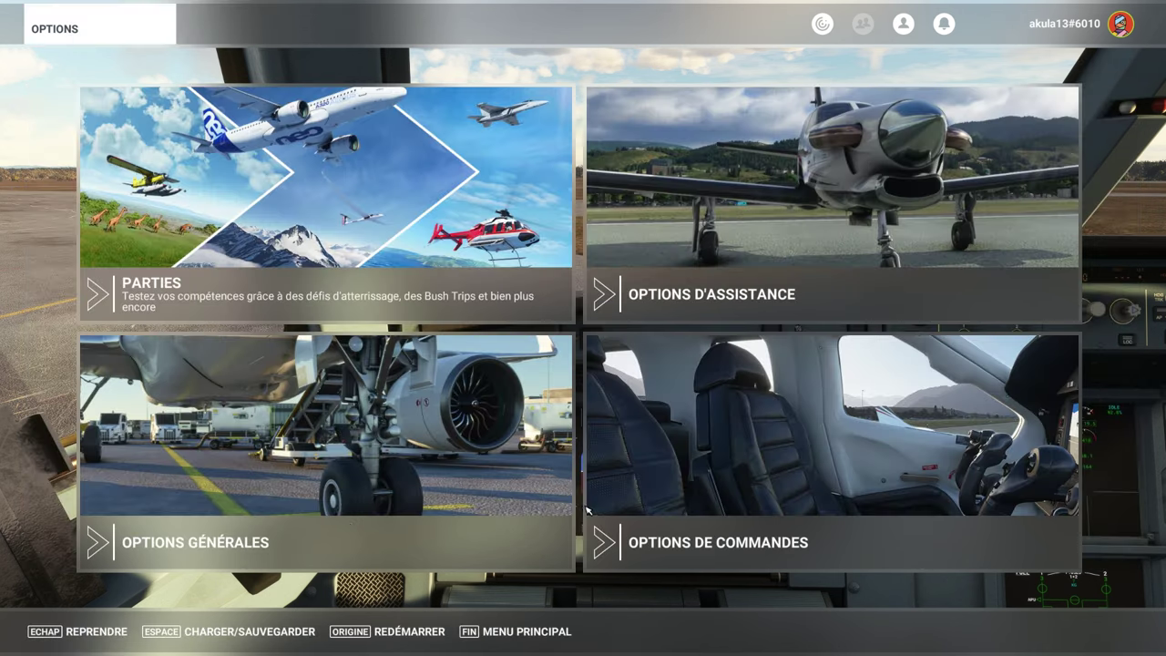
click(765, 464)
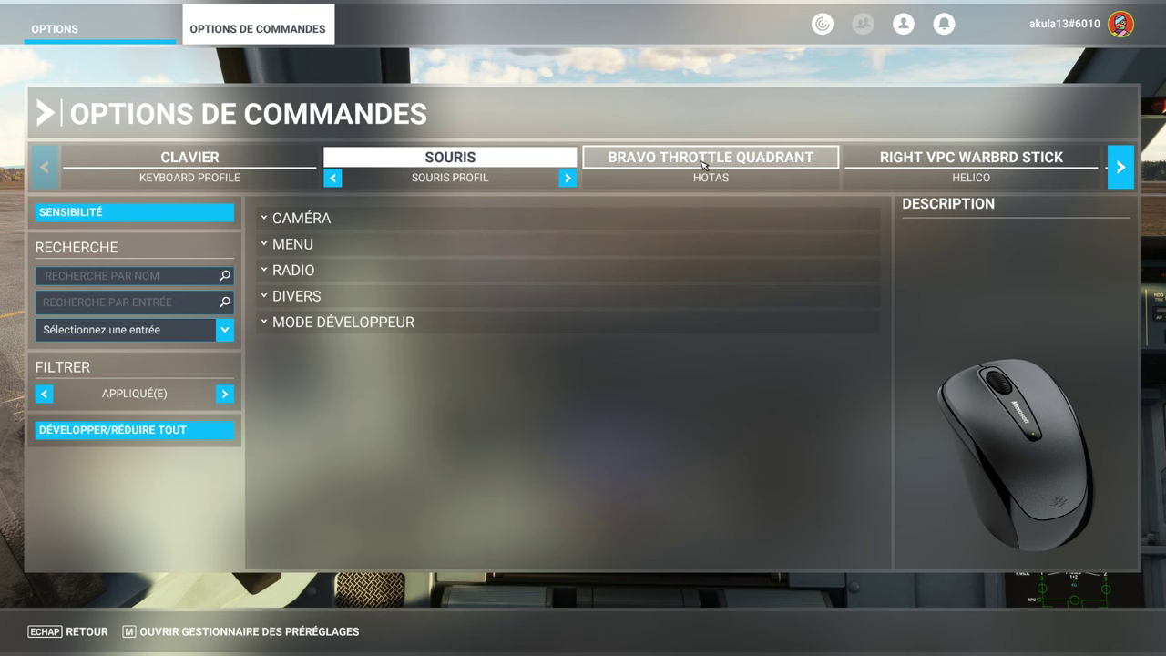
Browse the connected controllers from the Bravo Throttle Quadrant onward and select the T-Pendular-Rudder.
click(702, 165)
click(1121, 167)
click(1121, 167)
click(1121, 167)
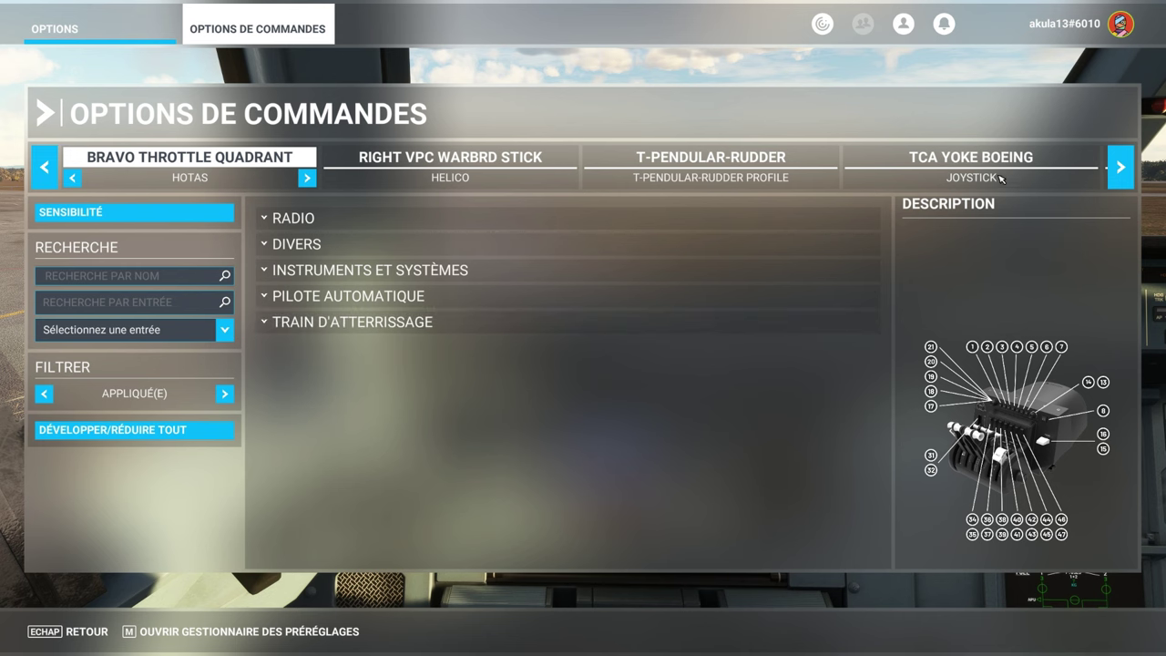
click(697, 164)
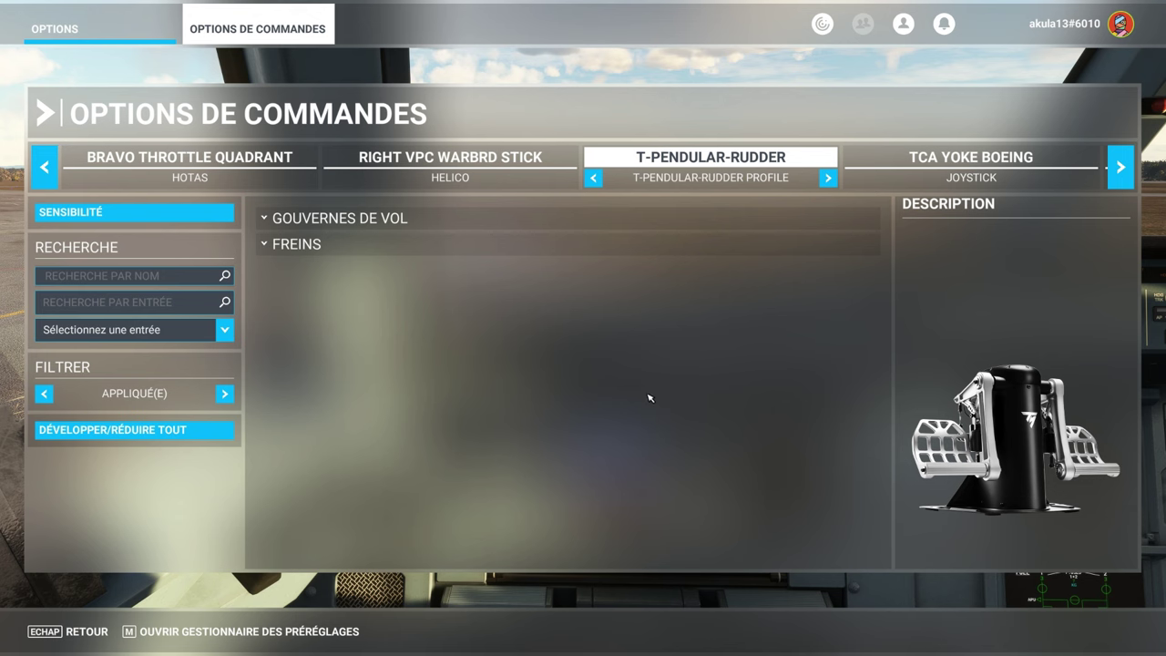
Duplicate the T-Pendular-Rudder's current input profile under the name Test.
click(243, 633)
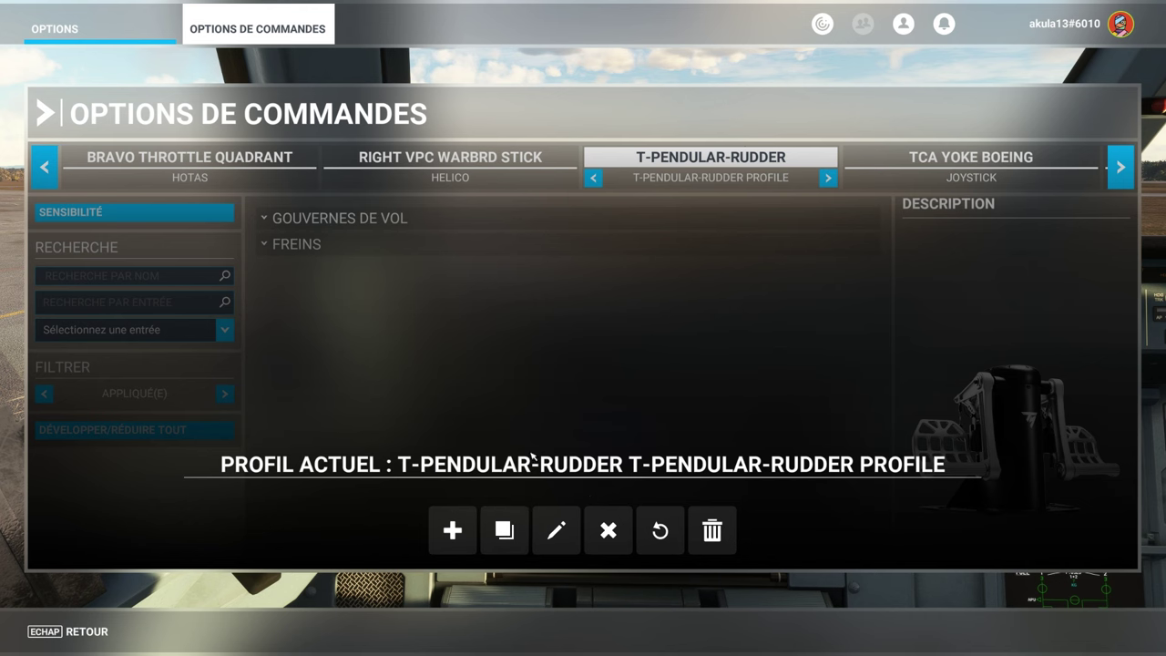
click(507, 530)
click(519, 354)
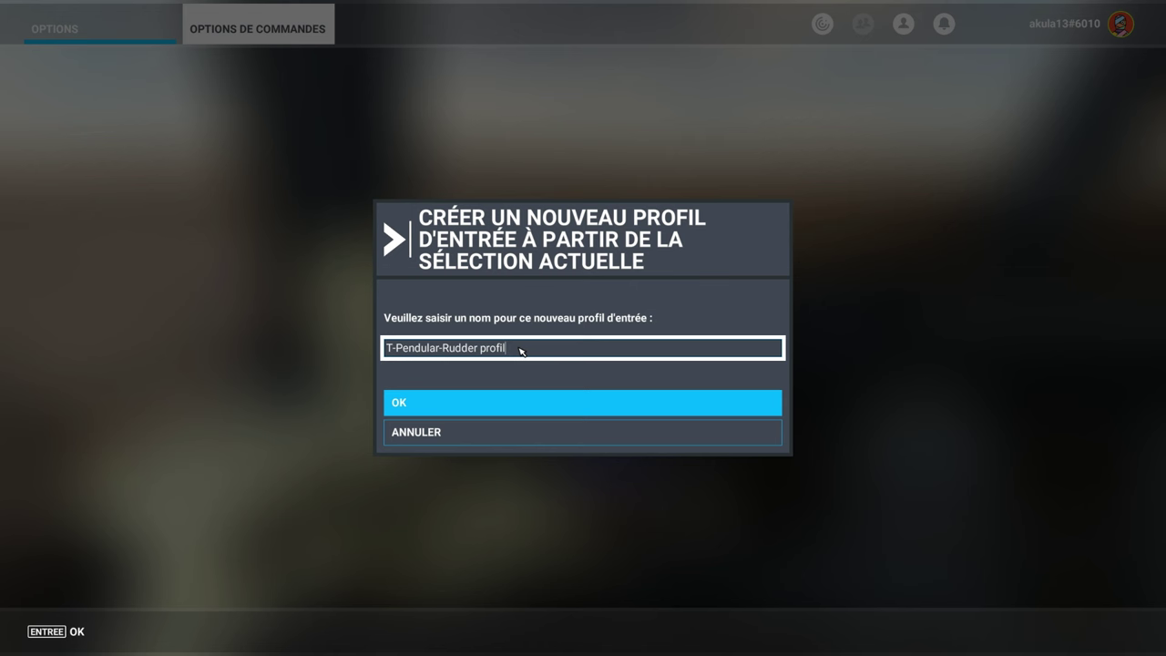
key(BackSpace)
key(BackSpace)
key(BackSpace)
key(BackSpace)
key(BackSpace)
key(BackSpace)
key(BackSpace)
key(BackSpace)
key(BackSpace)
key(BackSpace)
key(BackSpace)
key(BackSpace)
key(BackSpace)
key(BackSpace)
key(BackSpace)
key(BackSpace)
key(BackSpace)
key(BackSpace)
key(BackSpace)
key(BackSpace)
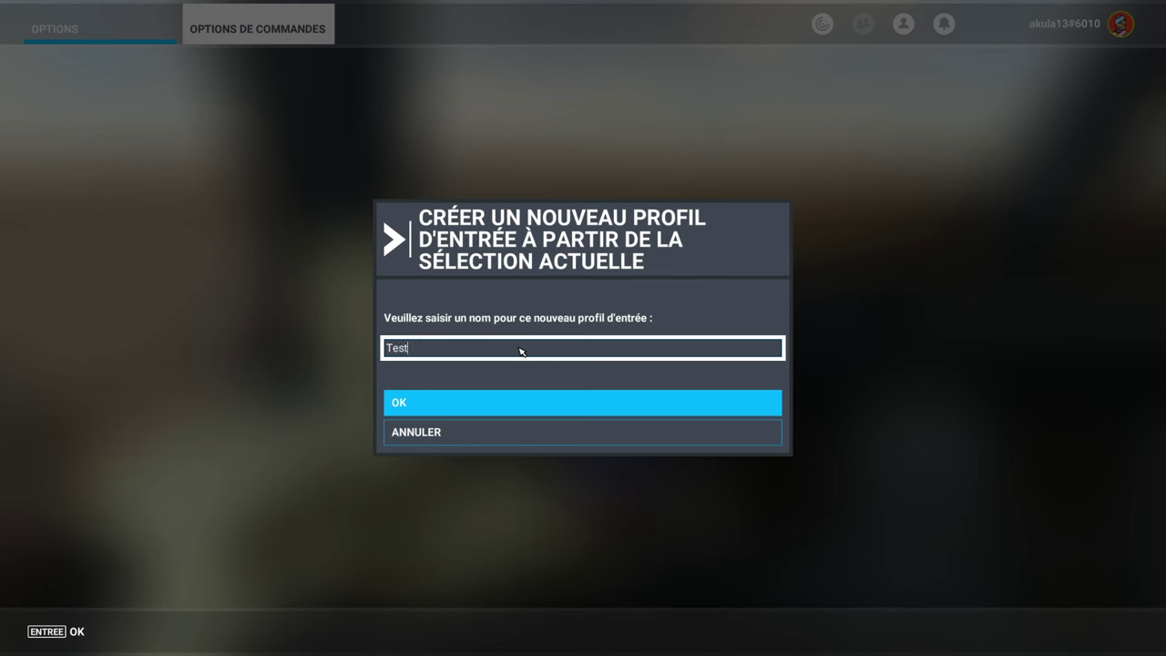
click(528, 400)
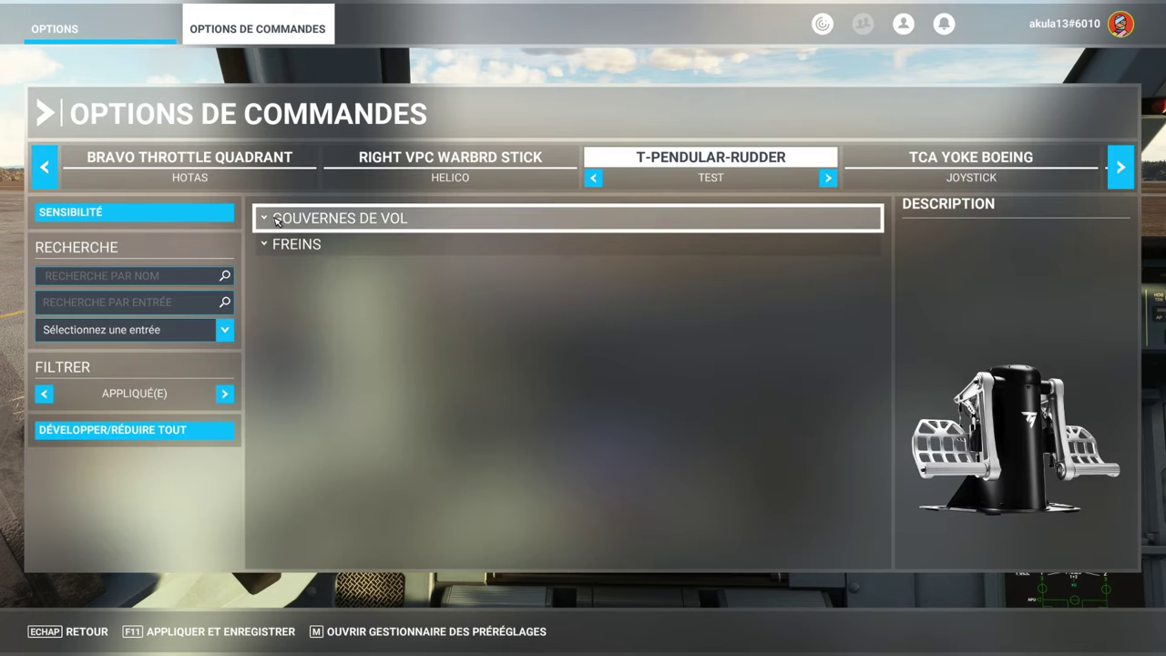
Expand the Freins and Gouvernes de vol categories of the Test profile, and delete the profile.
click(272, 246)
click(276, 222)
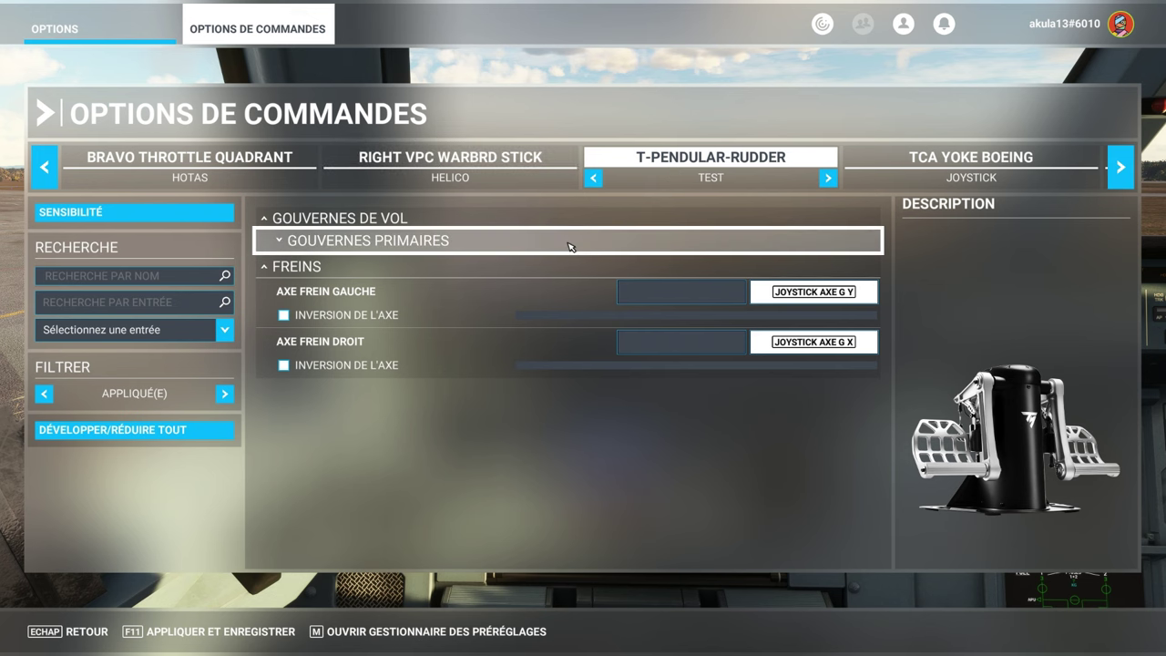
click(372, 633)
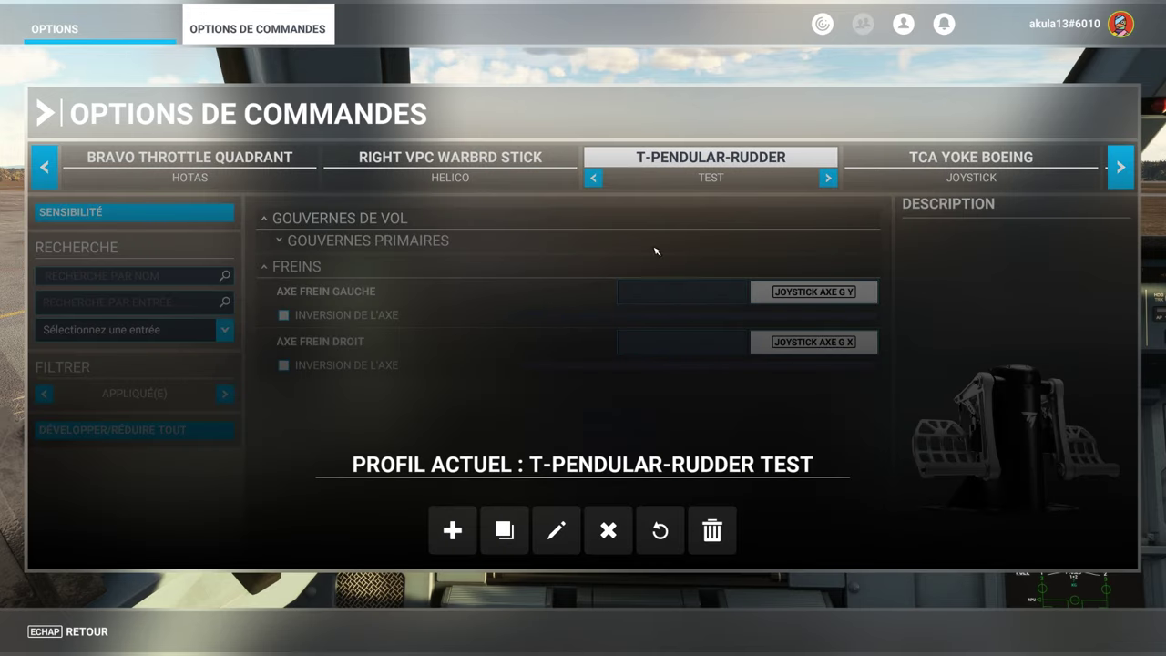
click(713, 530)
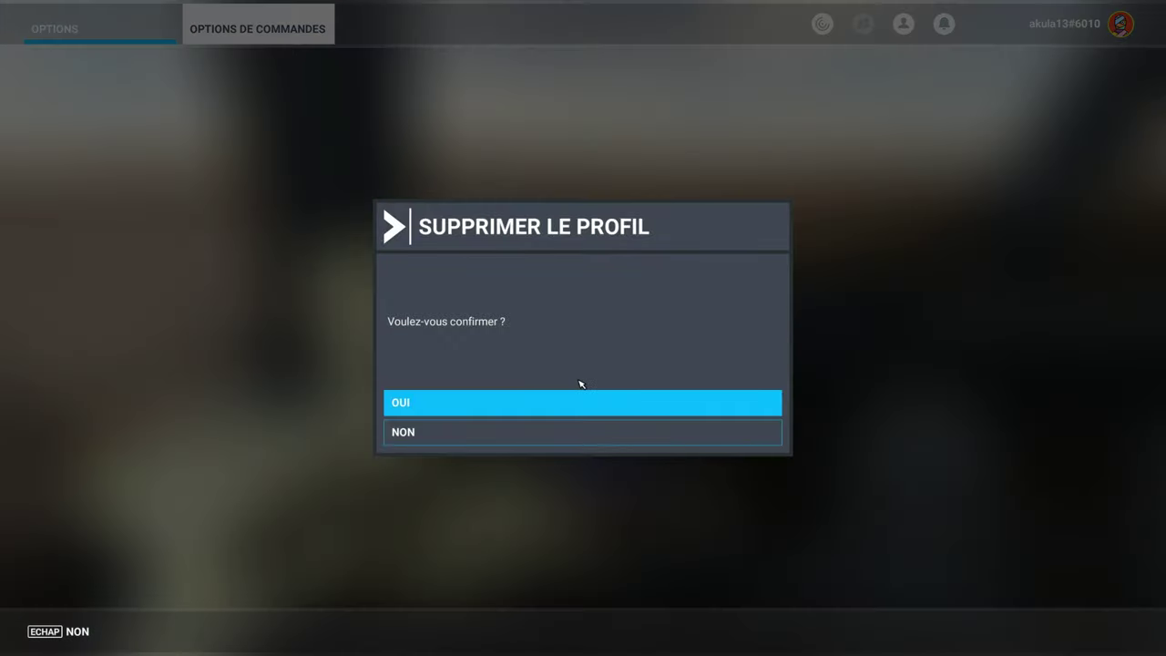
click(538, 408)
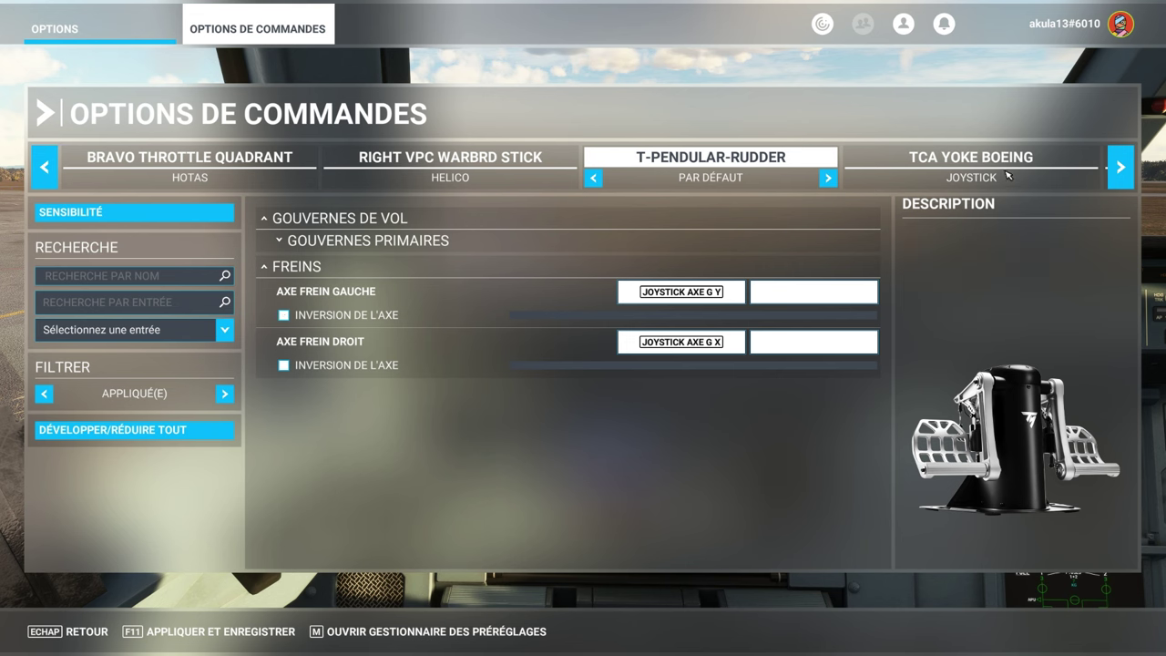
Select the Right VPC Warbrd Stick and expand its Gouvernes primaires assignments to view the cyclic axes.
click(1121, 167)
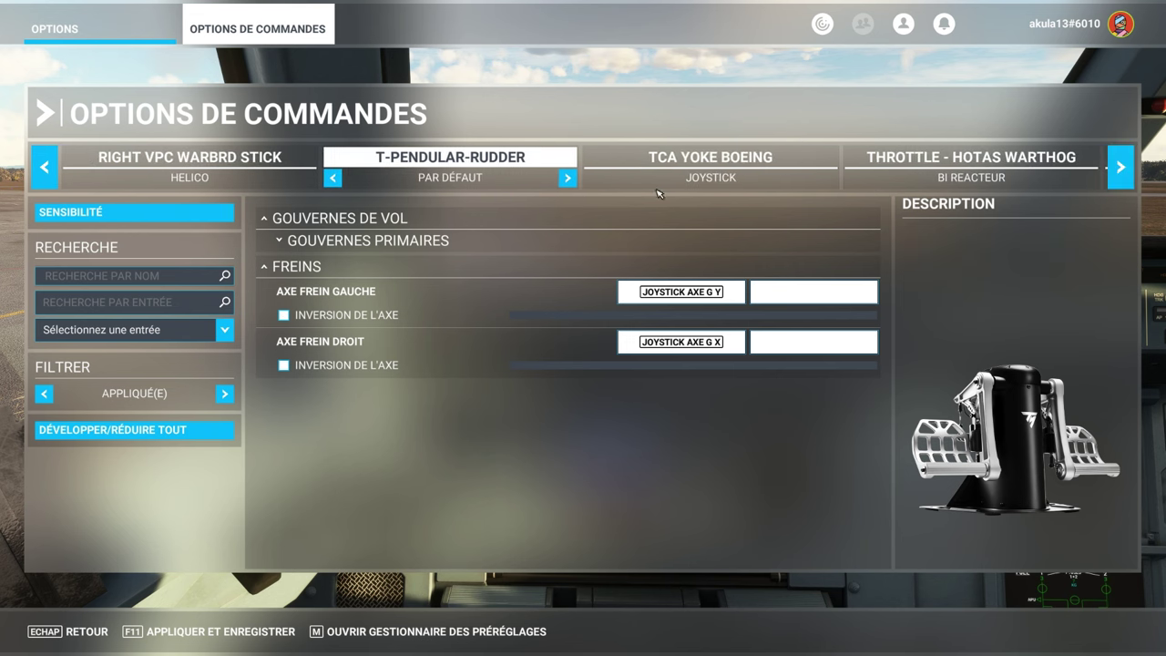
click(248, 160)
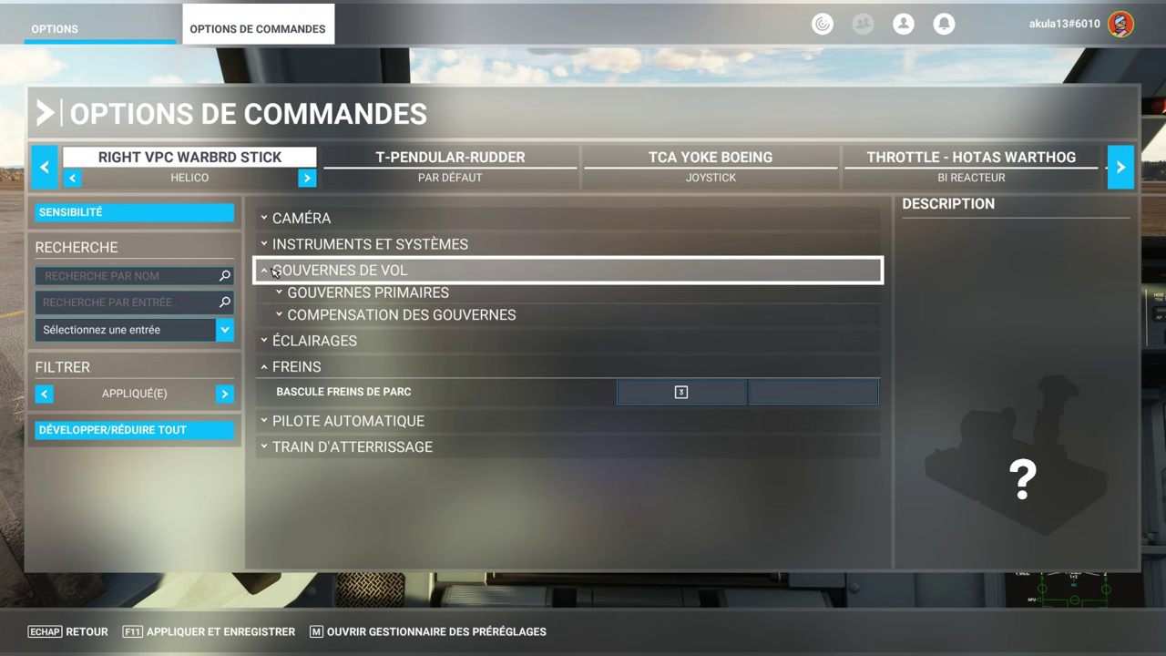
click(278, 293)
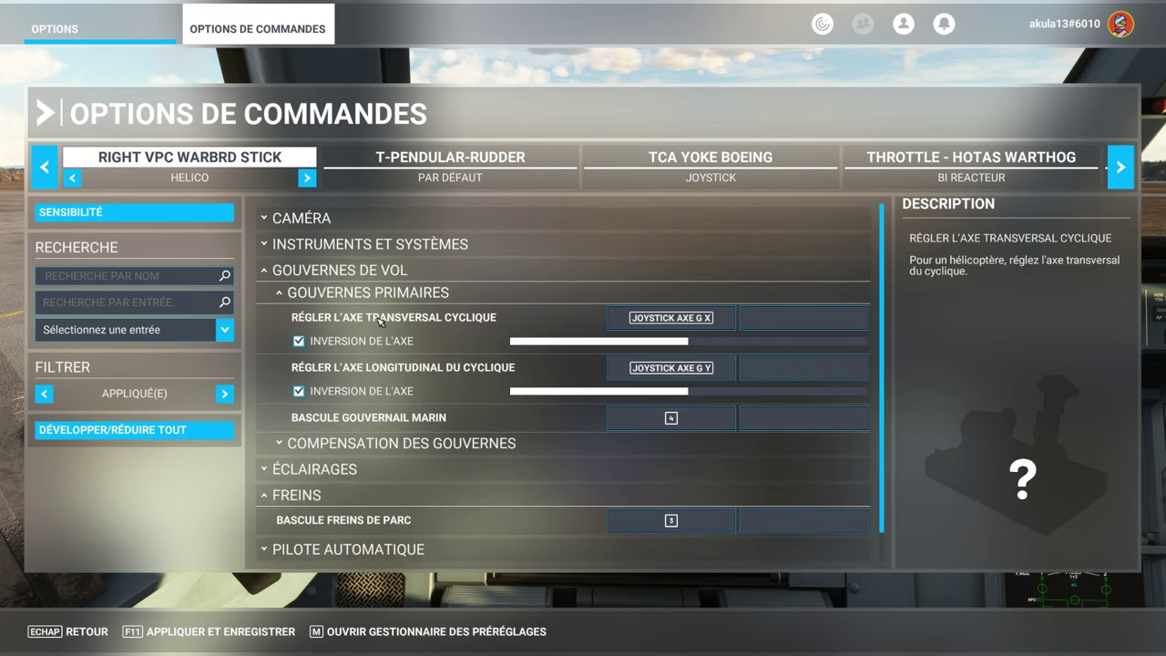
Set the command filter to TOUS and collapse all categories for the Right VPC Warbrd Stick.
click(224, 393)
click(224, 393)
click(174, 436)
click(133, 432)
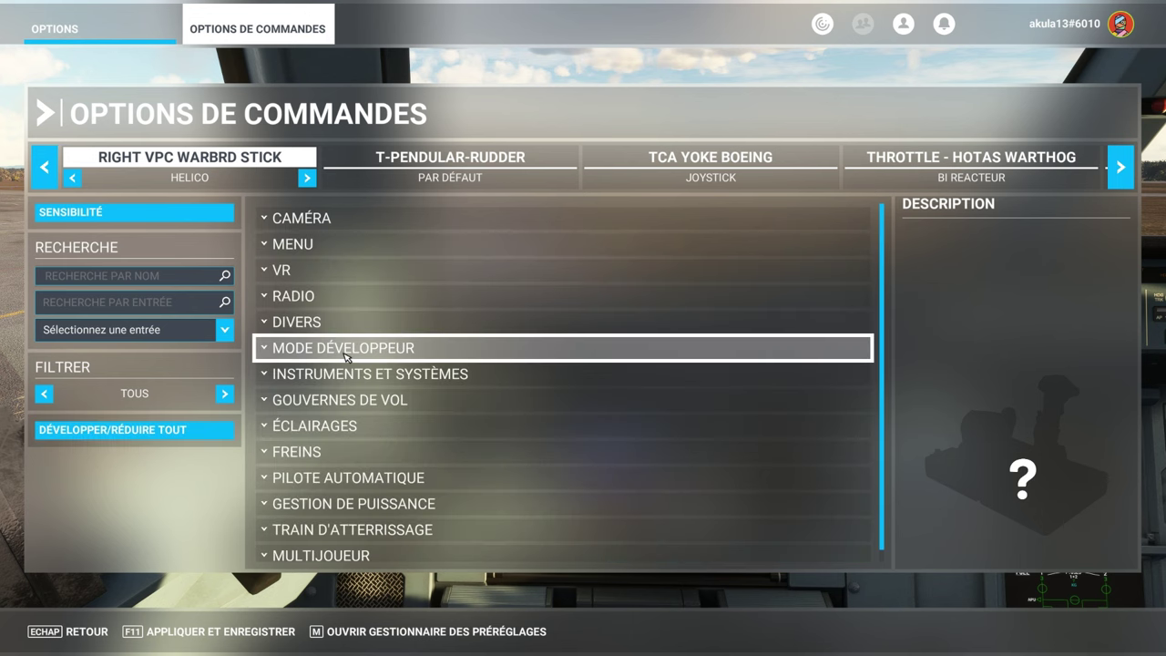
Expand Instruments et systèmes, Gouvernes de vol and Gouvernes primaires, and examine the assignable flight control commands and axes.
scroll(273, 351, down, 1)
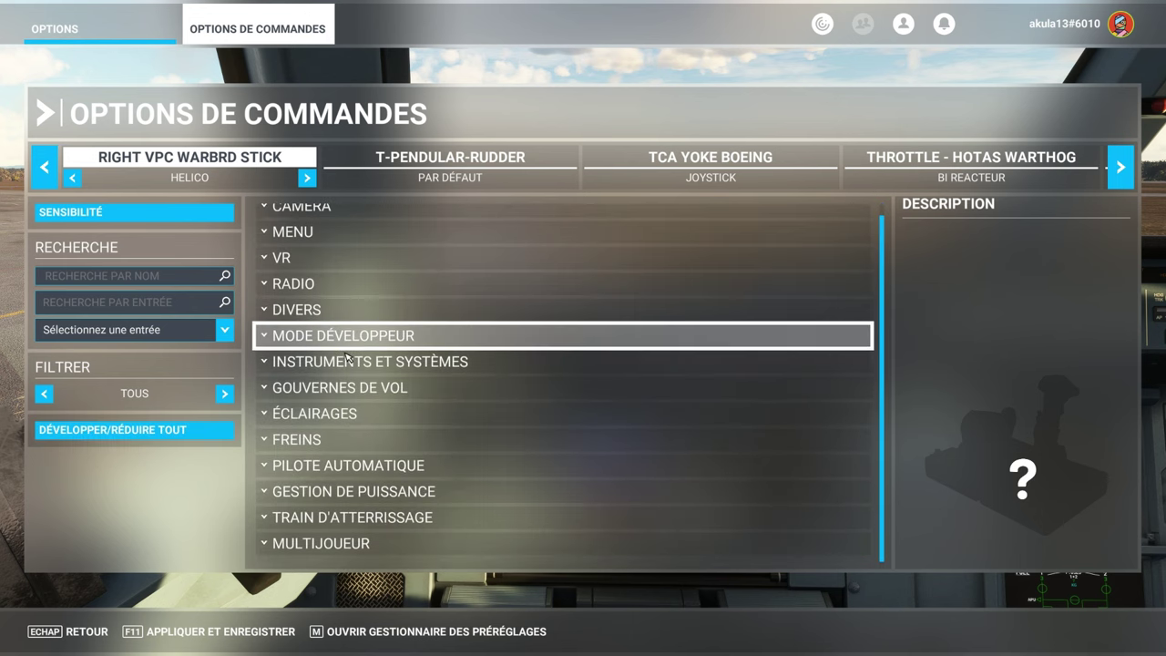
click(267, 364)
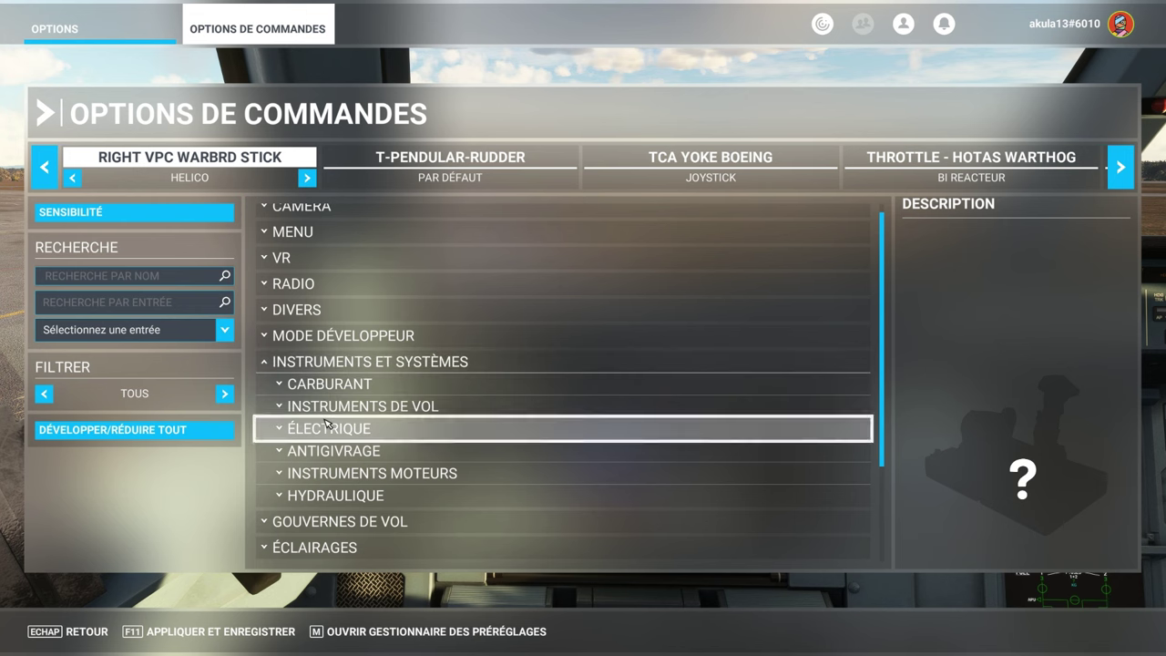
scroll(293, 451, down, 2)
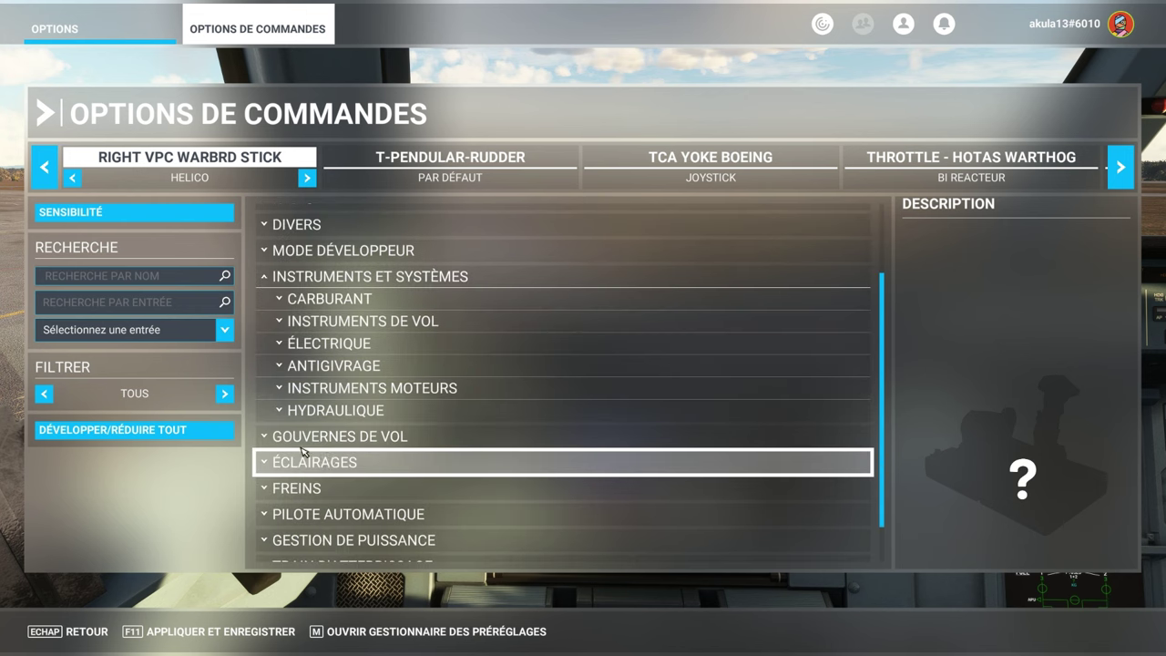
click(294, 447)
scroll(294, 447, down, 3)
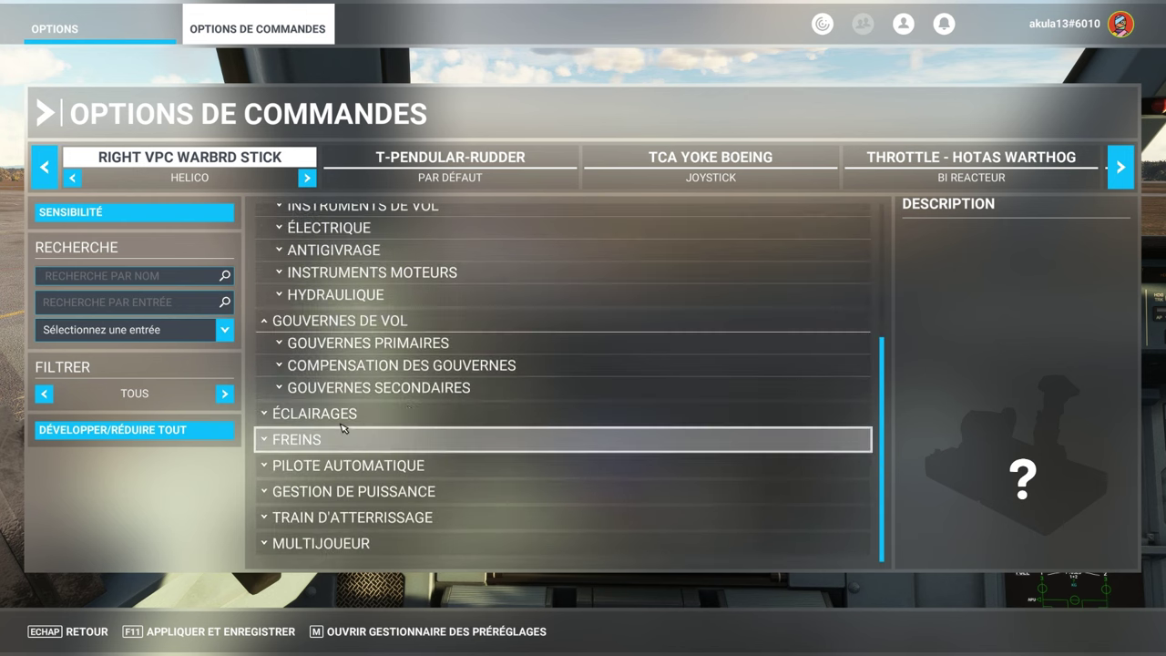
click(311, 347)
scroll(615, 420, down, 2)
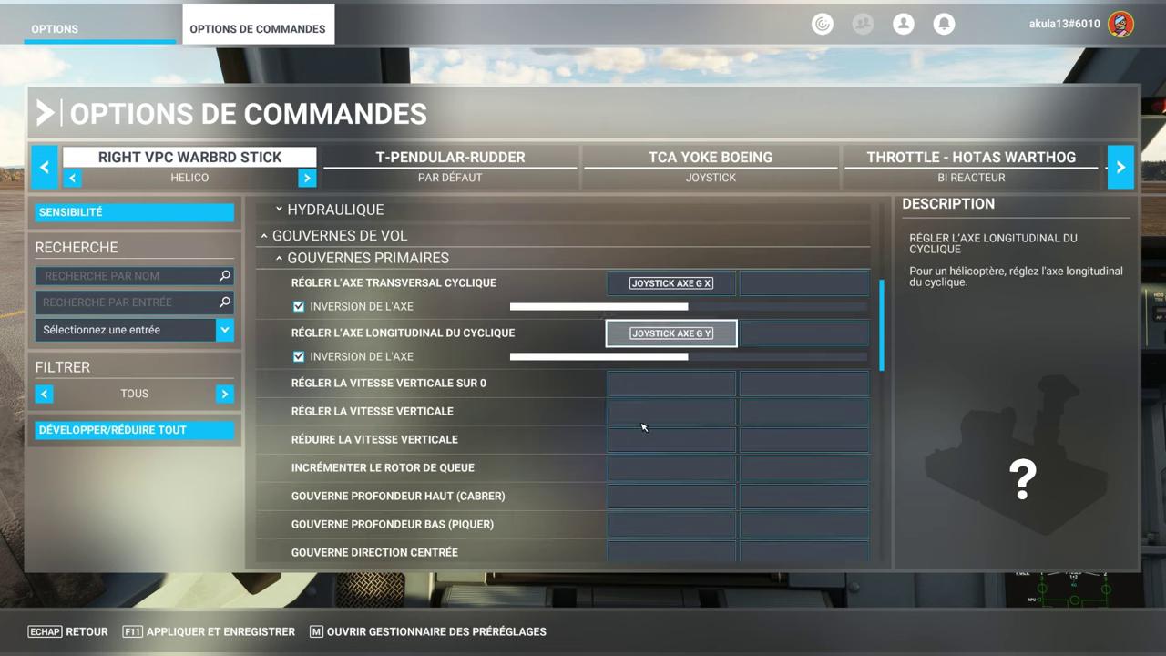
scroll(446, 410, down, 6)
scroll(448, 410, down, 4)
scroll(448, 409, up, 2)
scroll(441, 394, down, 8)
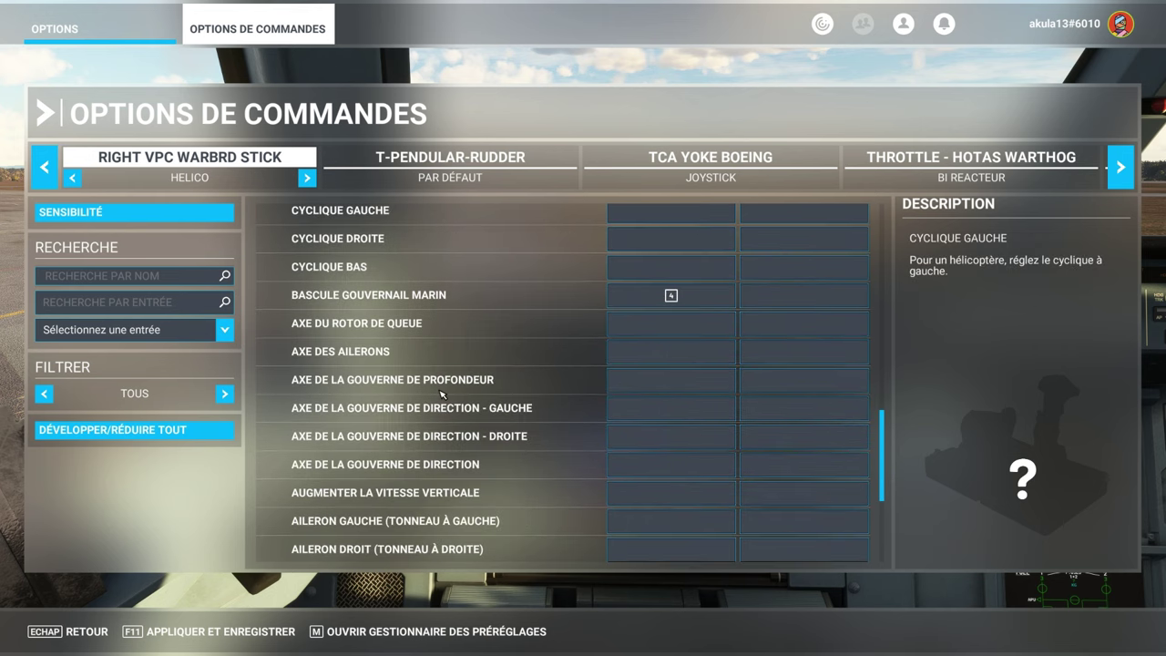
Examine the Gouvernes primaires commands and axes of the Right VPC Warbrd Stick, from the cyclic axes down to the aileron and rudder entries.
scroll(441, 393, up, 2)
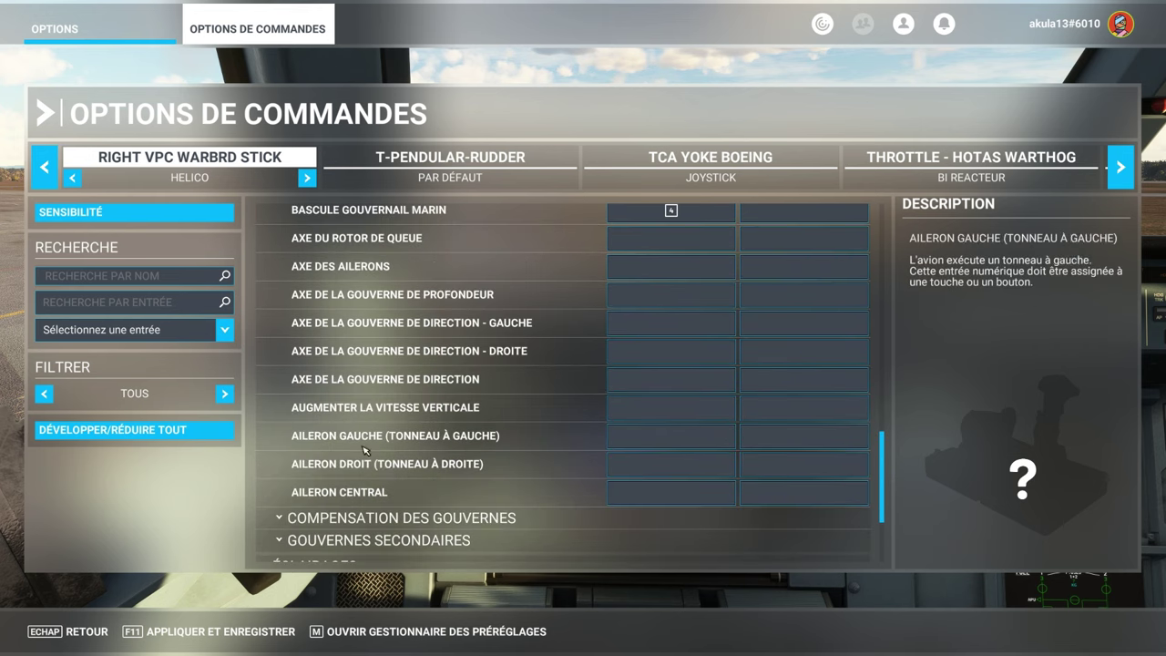
scroll(378, 466, up, 2)
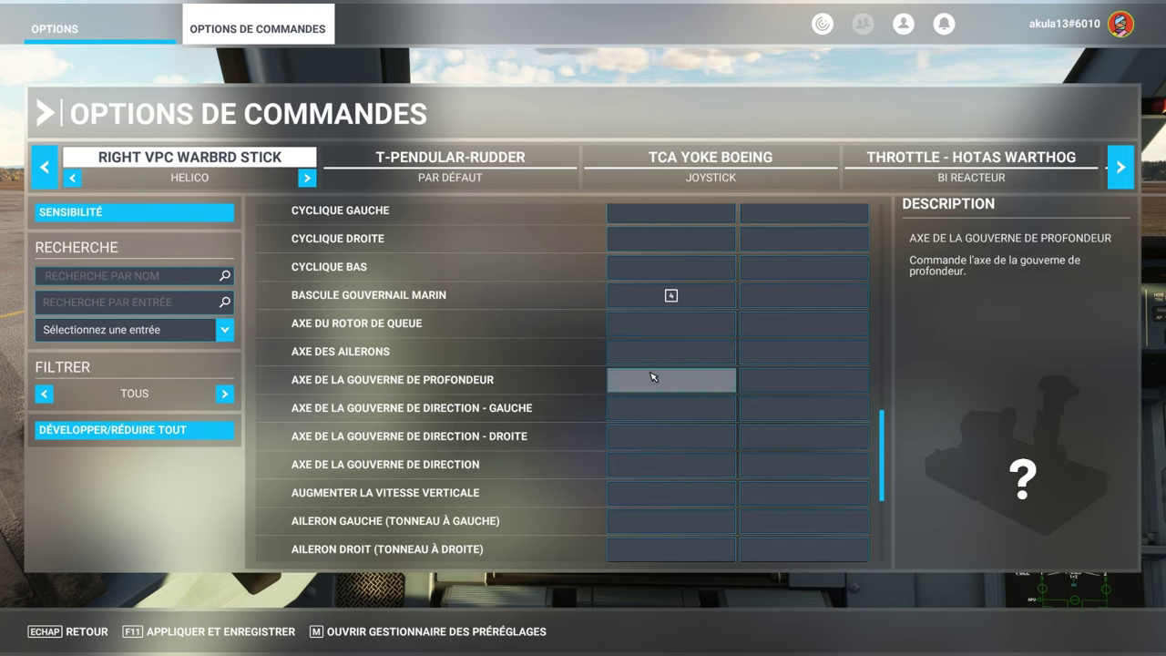
scroll(649, 383, down, 3)
scroll(645, 405, up, 2)
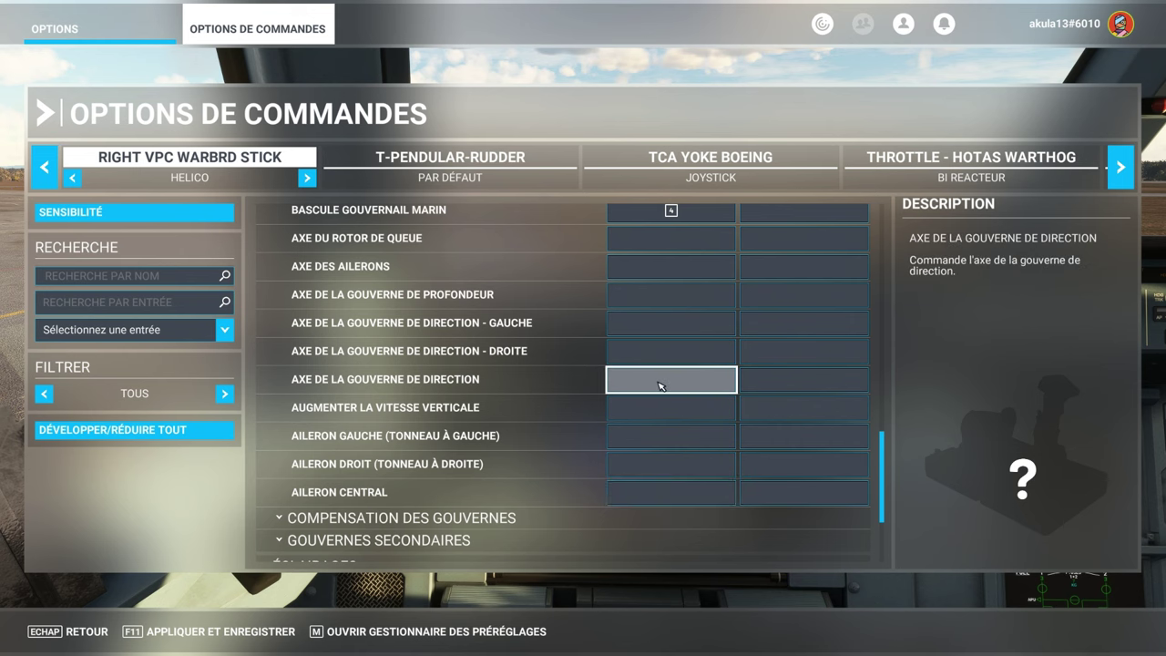
scroll(661, 386, up, 2)
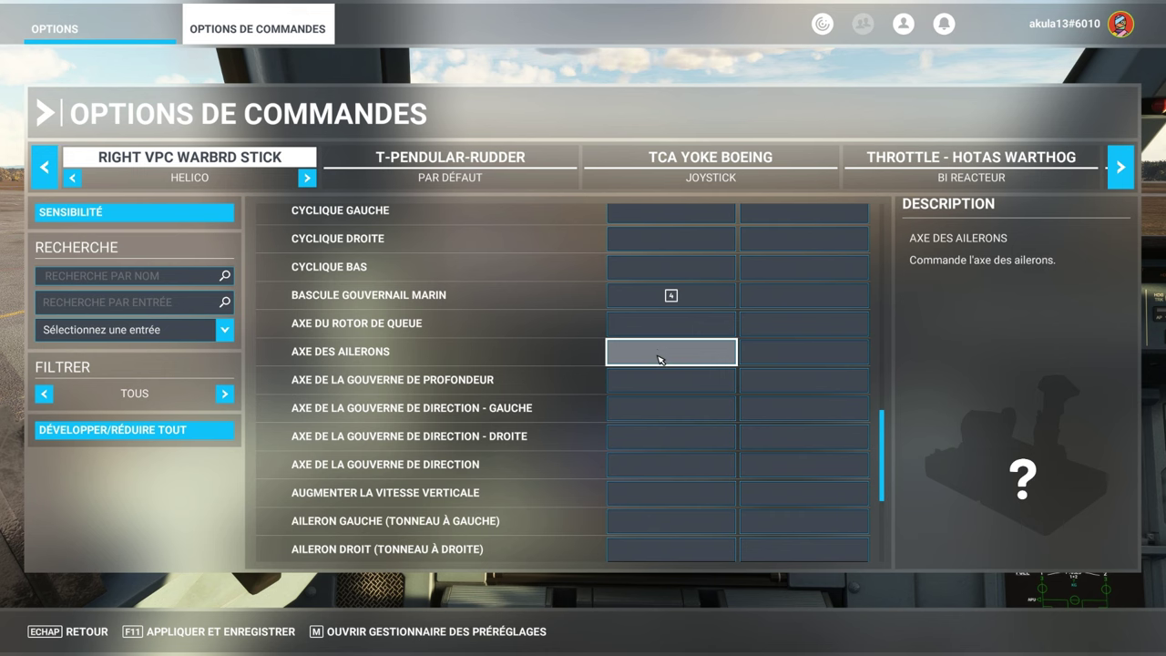
scroll(531, 372, up, 5)
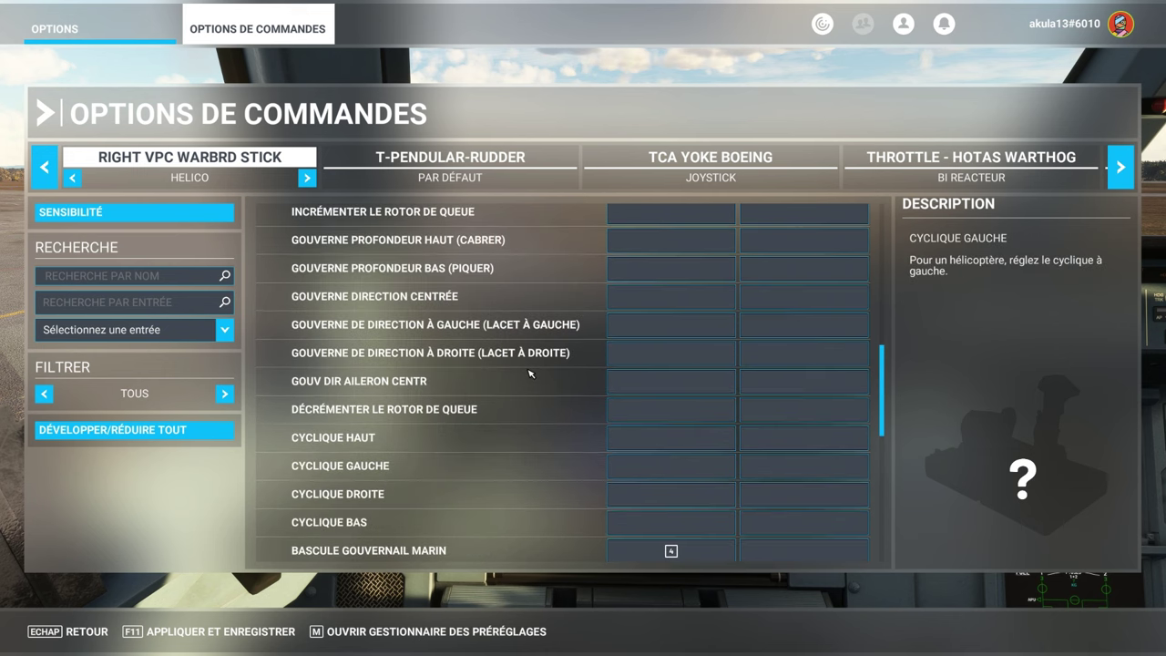
scroll(517, 436, up, 2)
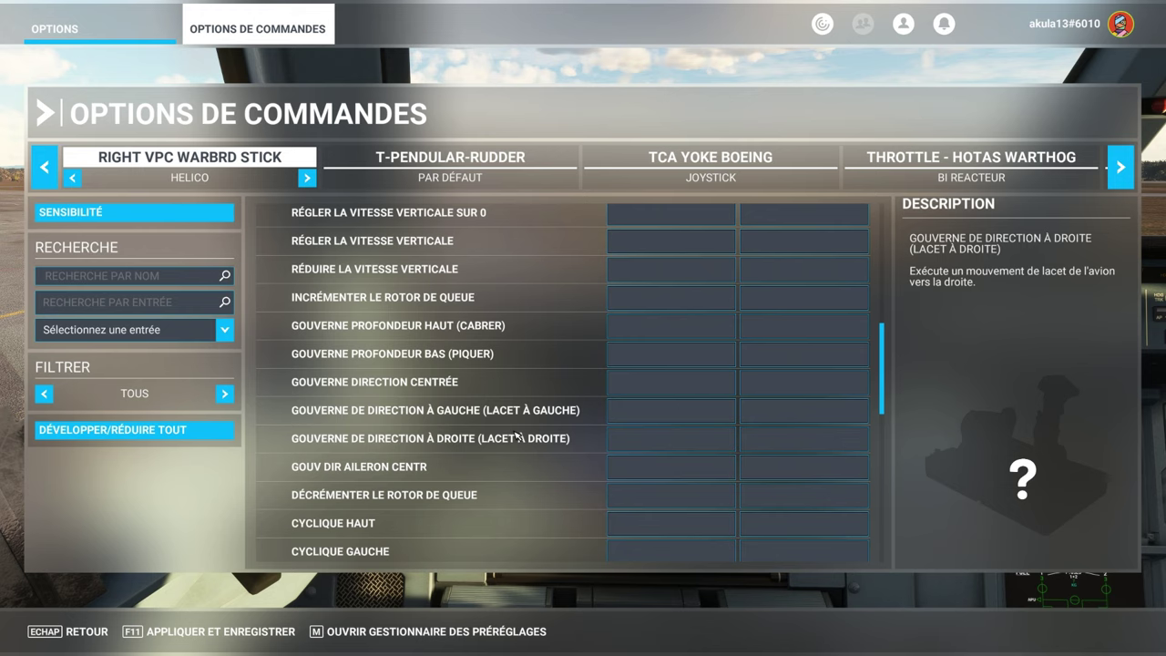
scroll(517, 434, down, 5)
scroll(438, 461, down, 4)
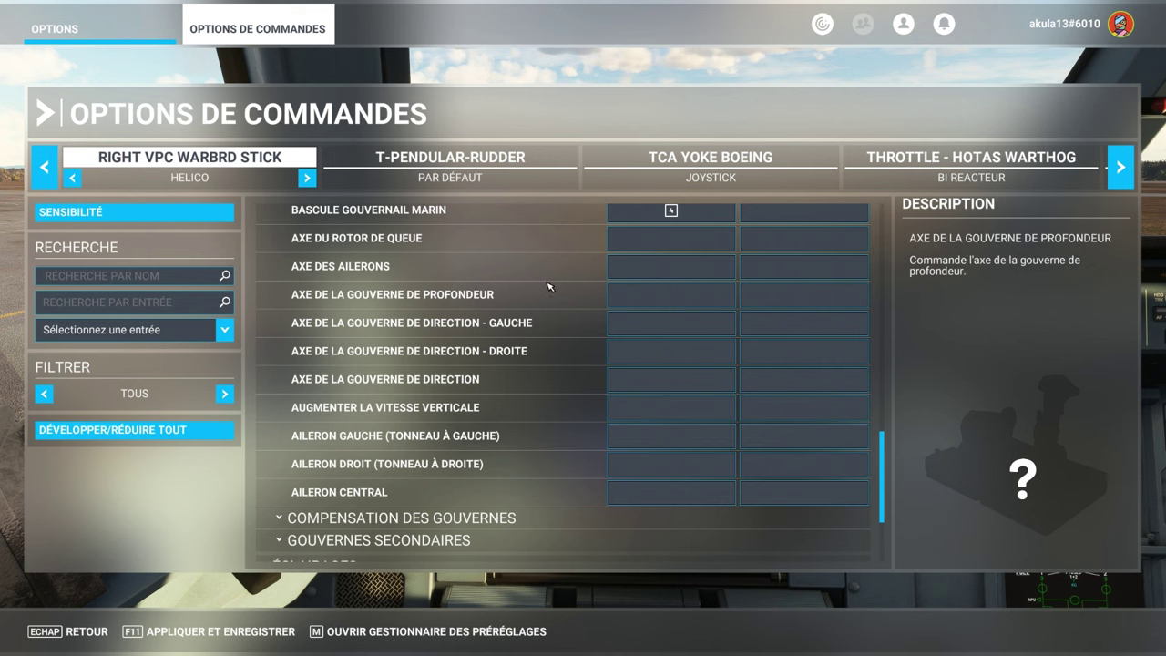
scroll(523, 290, up, 10)
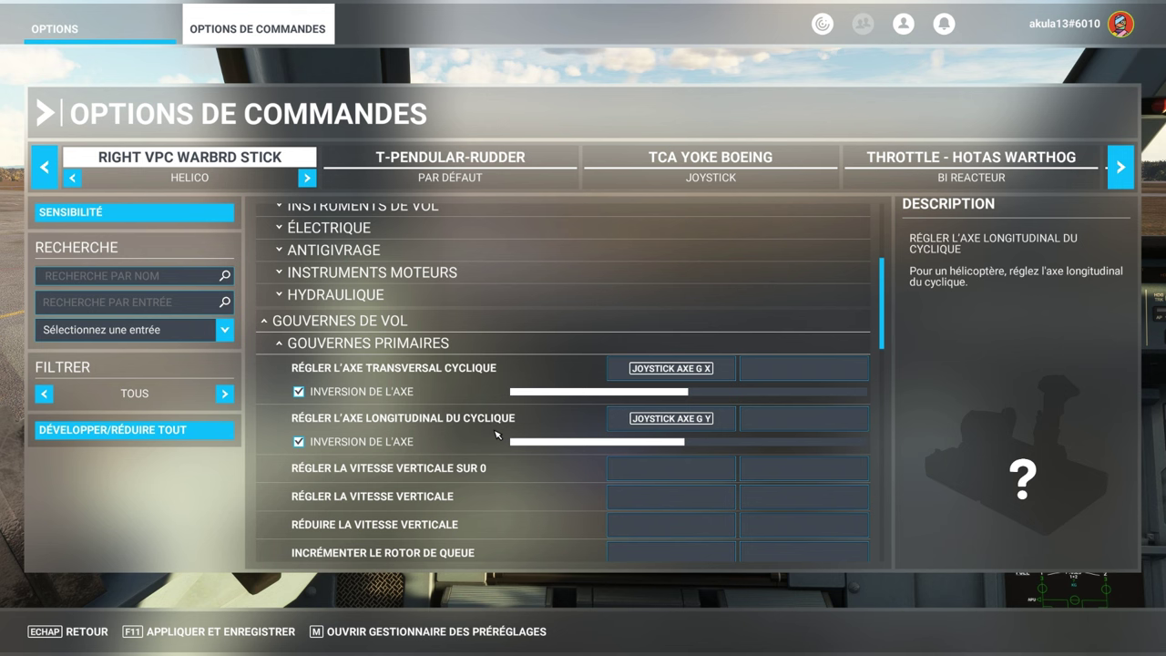
scroll(497, 434, down, 3)
scroll(498, 435, down, 3)
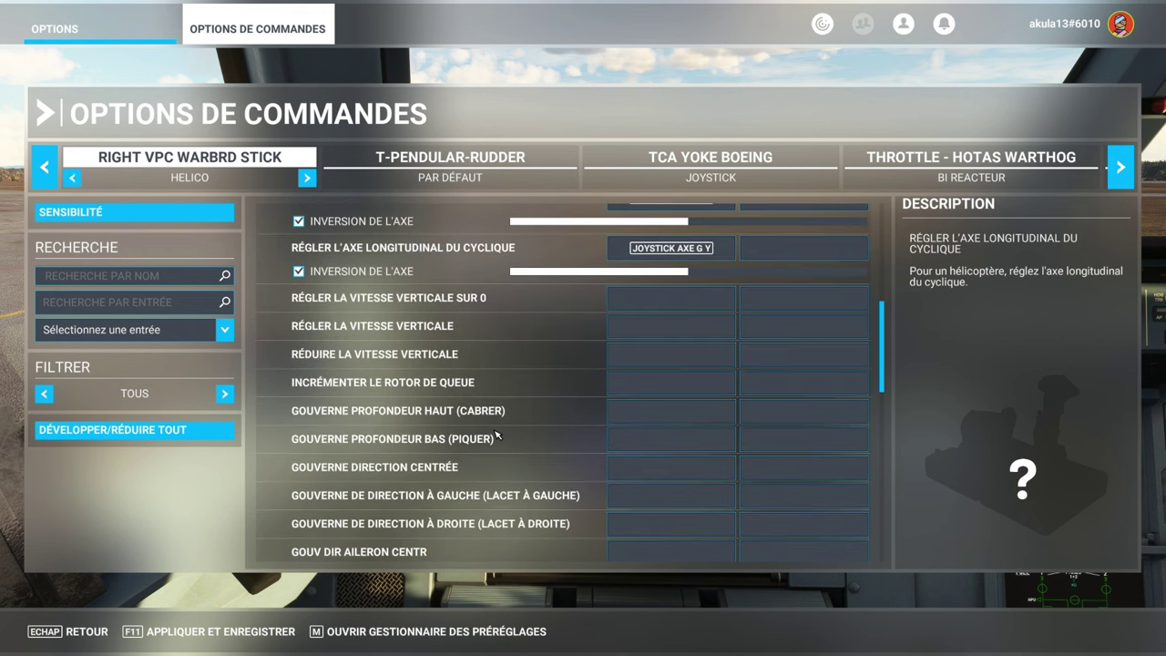
scroll(497, 434, up, 3)
scroll(497, 434, down, 20)
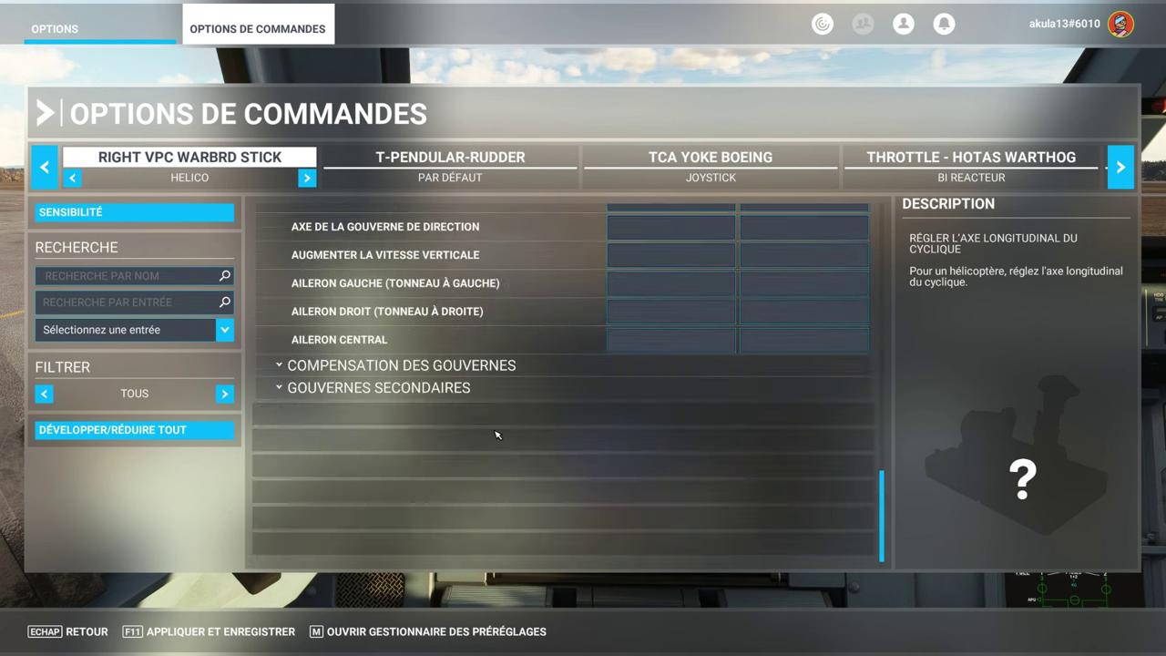
scroll(498, 435, up, 9)
scroll(497, 434, up, 20)
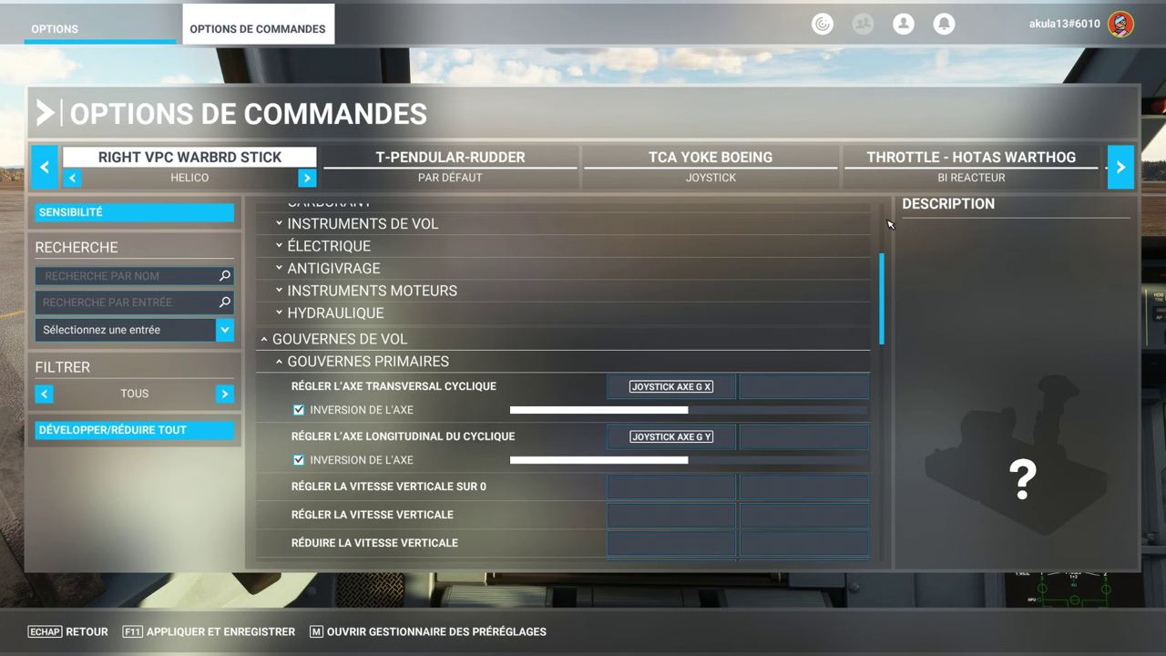
Look through the connected controllers and select T-Pendular-Rudder to view the rudder axis assignment in its Gouvernes primaires.
click(1122, 168)
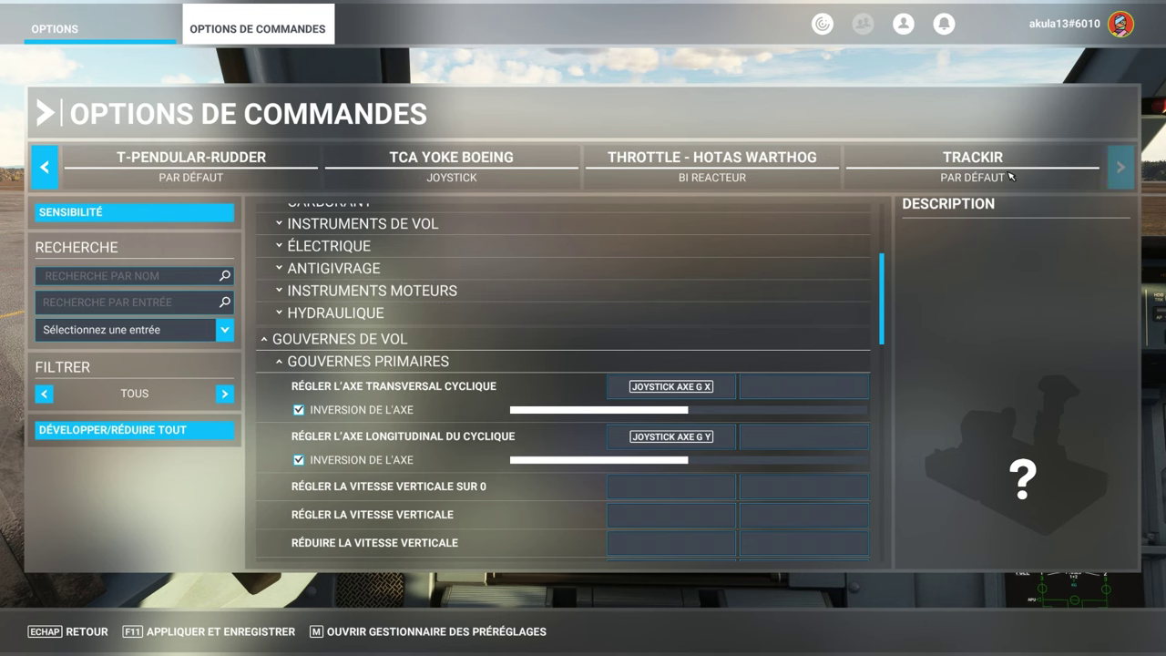
click(44, 169)
click(44, 169)
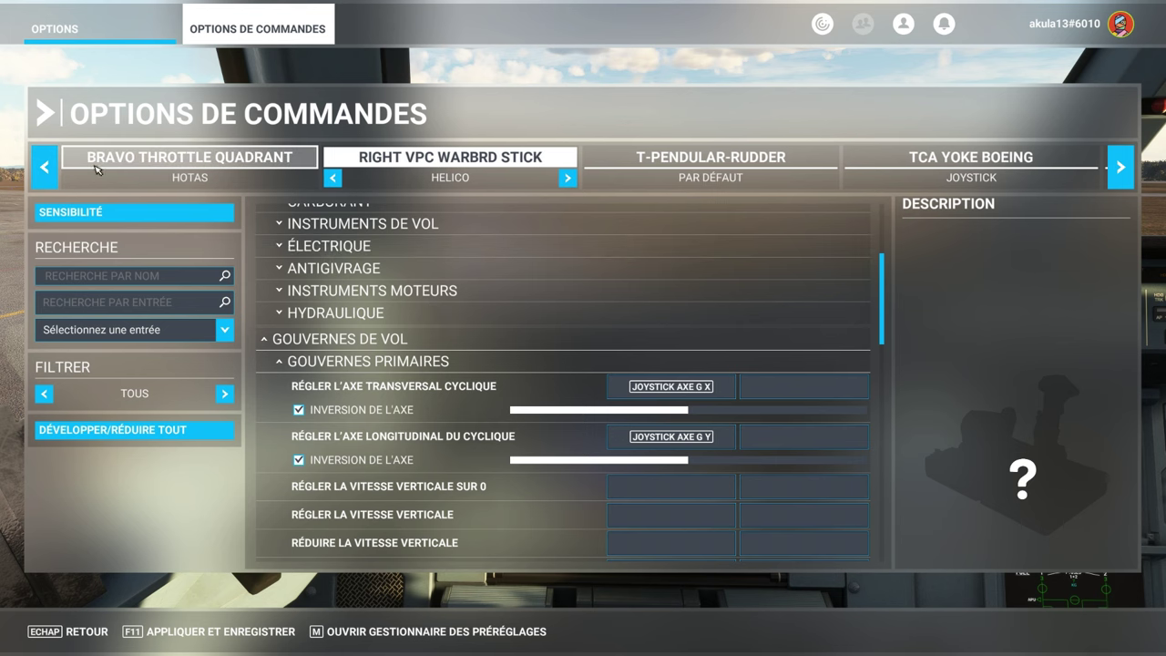
click(44, 170)
click(44, 173)
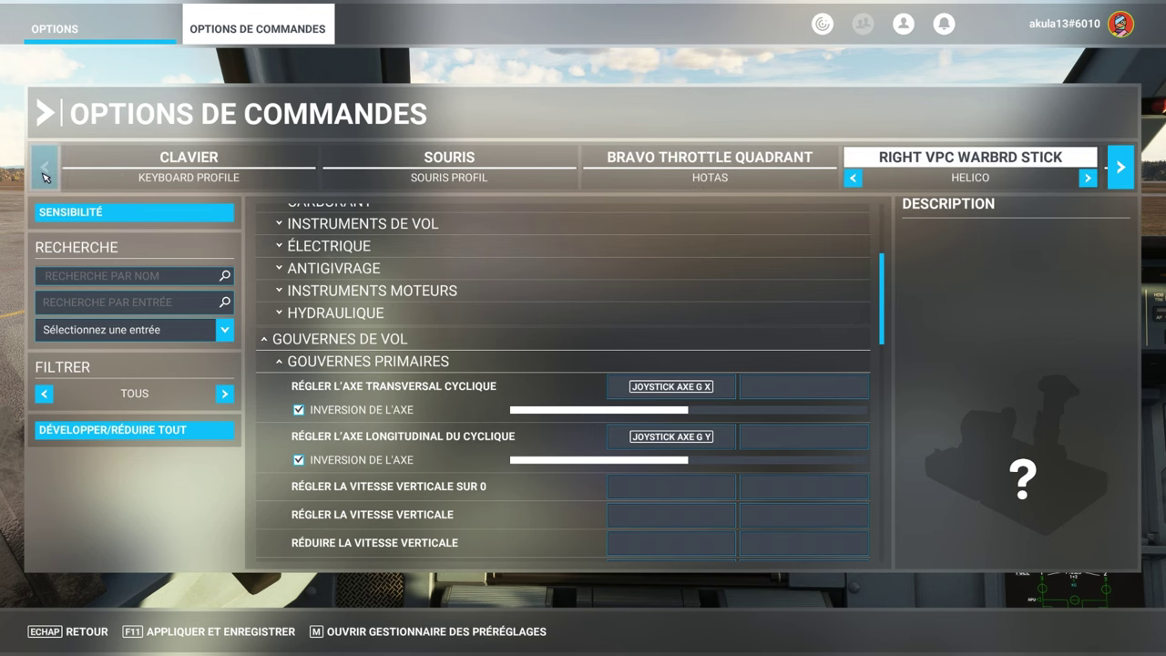
click(1121, 166)
click(1121, 167)
click(707, 168)
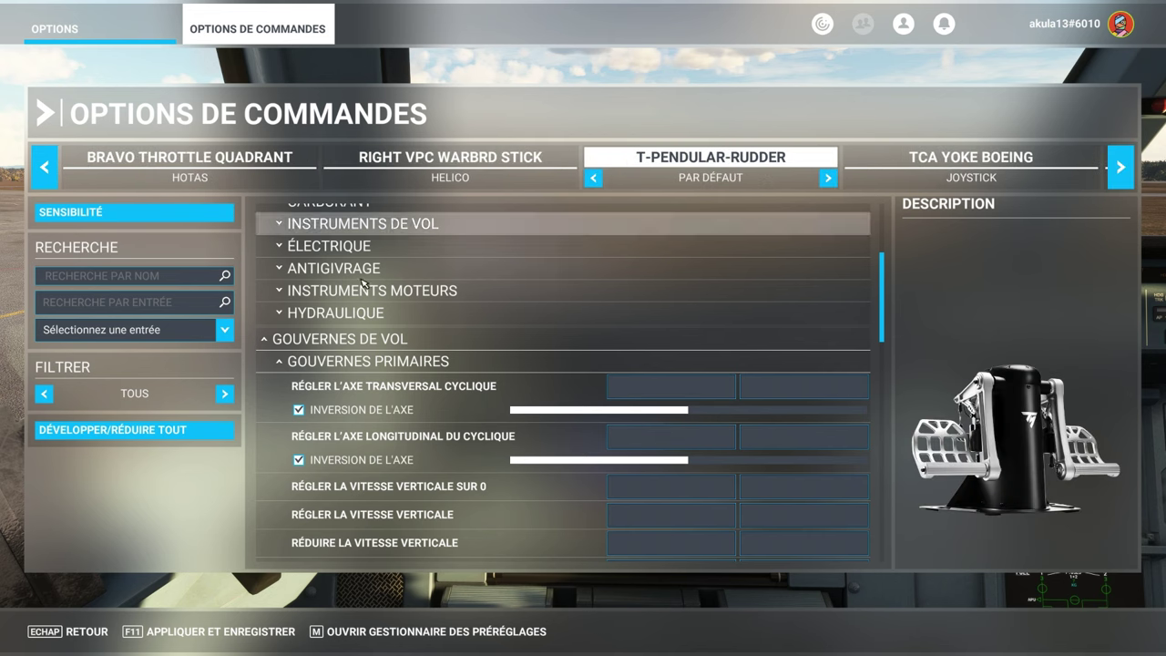
scroll(587, 409, down, 3)
scroll(587, 409, down, 5)
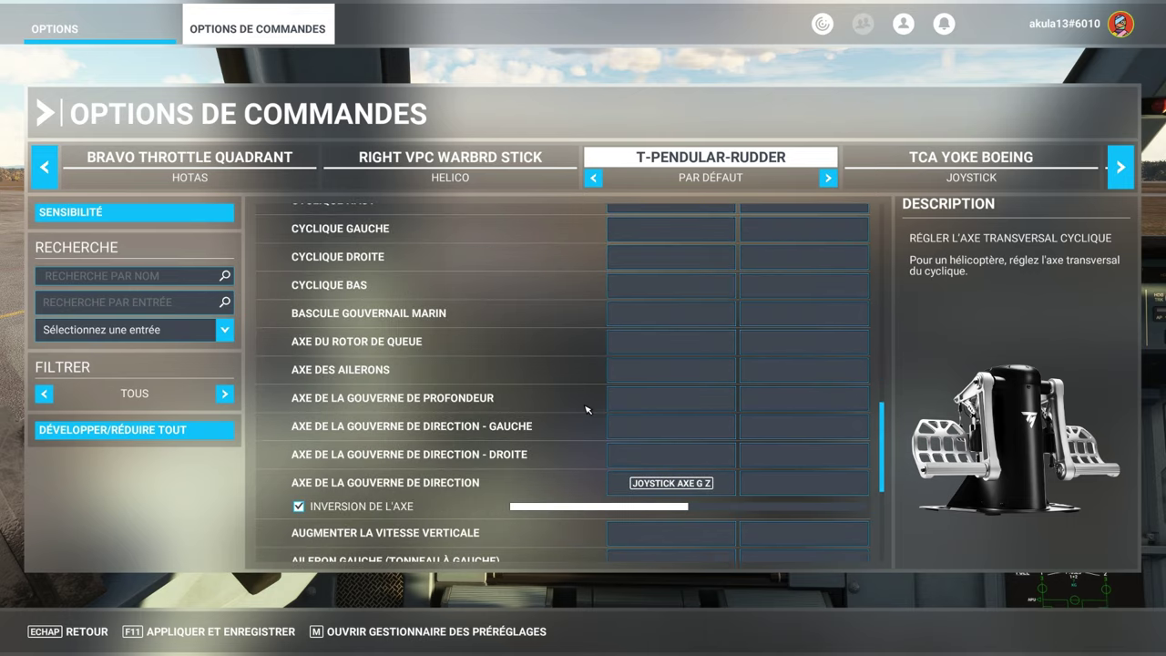
scroll(586, 408, down, 4)
scroll(584, 407, up, 4)
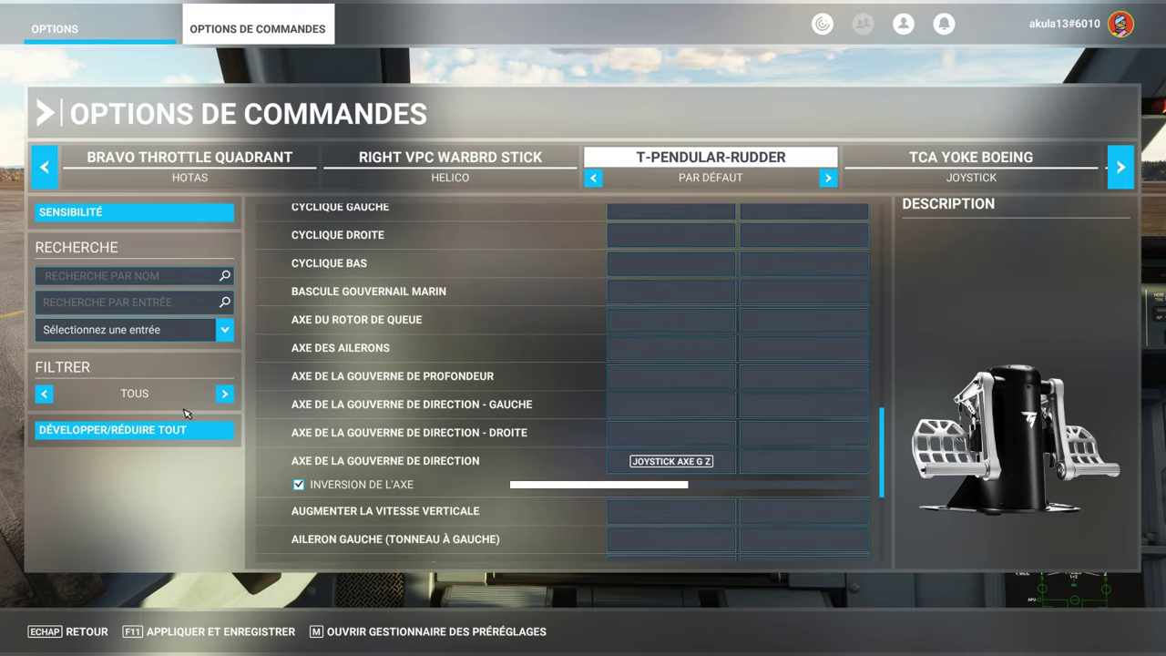
Set the command filter to ESSENTIELS and switch the rudder pedals to the T-PENDULAR-RUDDER PROFILE.
click(228, 395)
scroll(266, 397, up, 10)
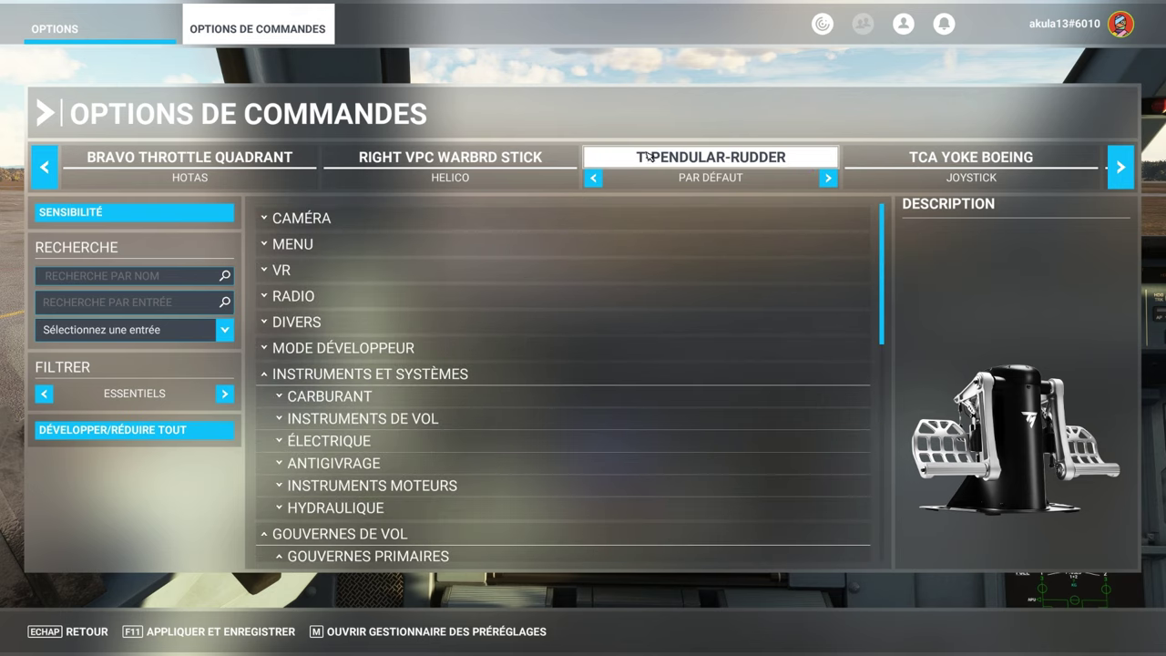
click(828, 178)
scroll(515, 390, down, 10)
scroll(515, 390, up, 3)
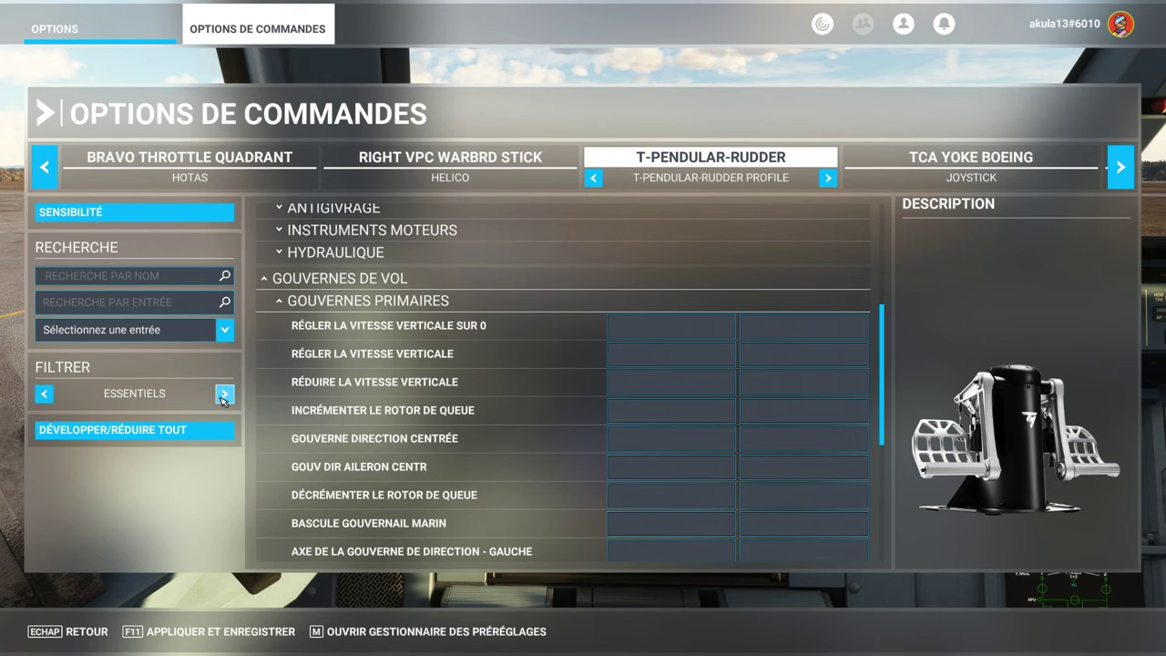
Collapse all categories and expand only Gouvernes de vol with its Gouvernes primaires and Compensation des gouvernes groups.
click(192, 430)
click(198, 430)
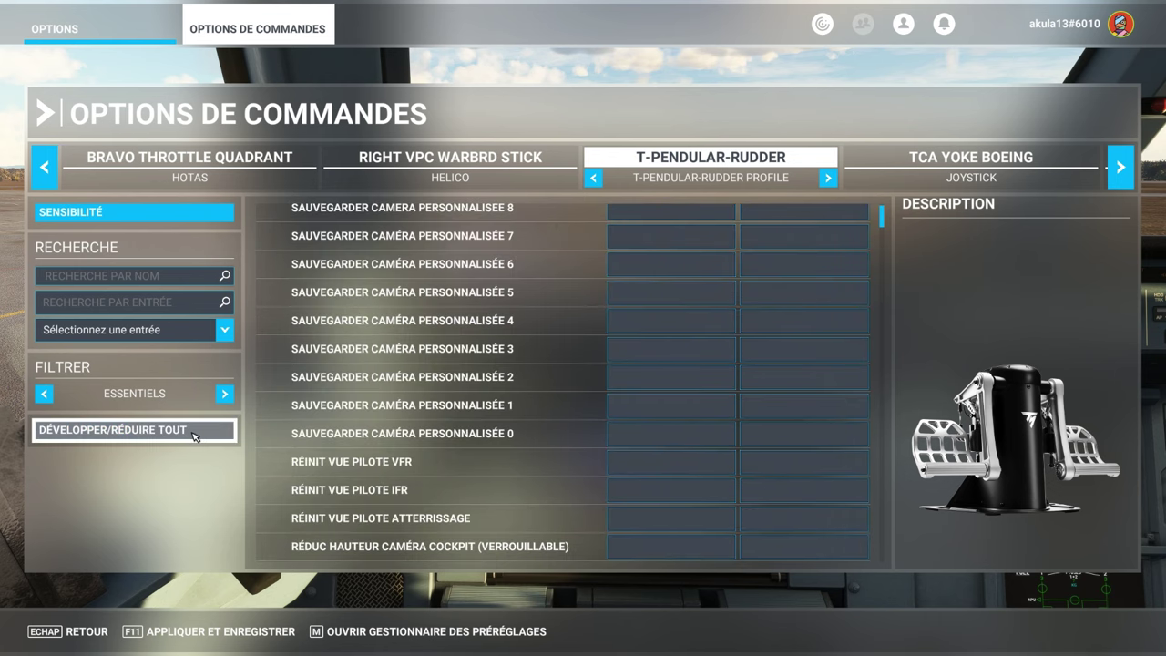
scroll(363, 462, down, 1)
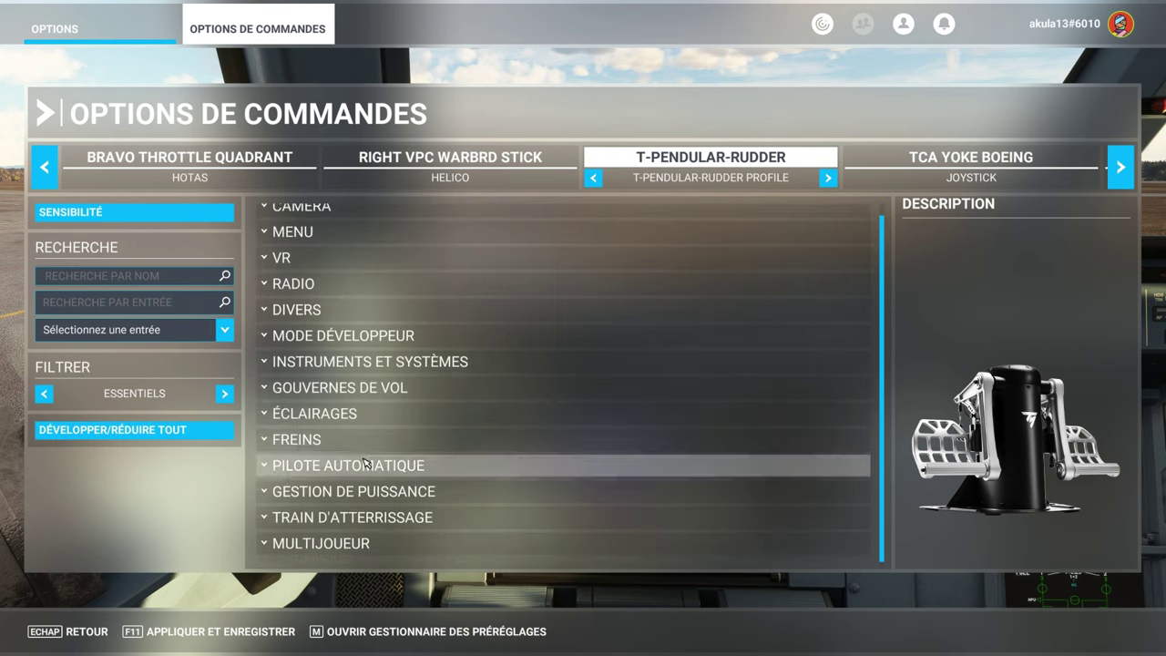
scroll(383, 374, up, 1)
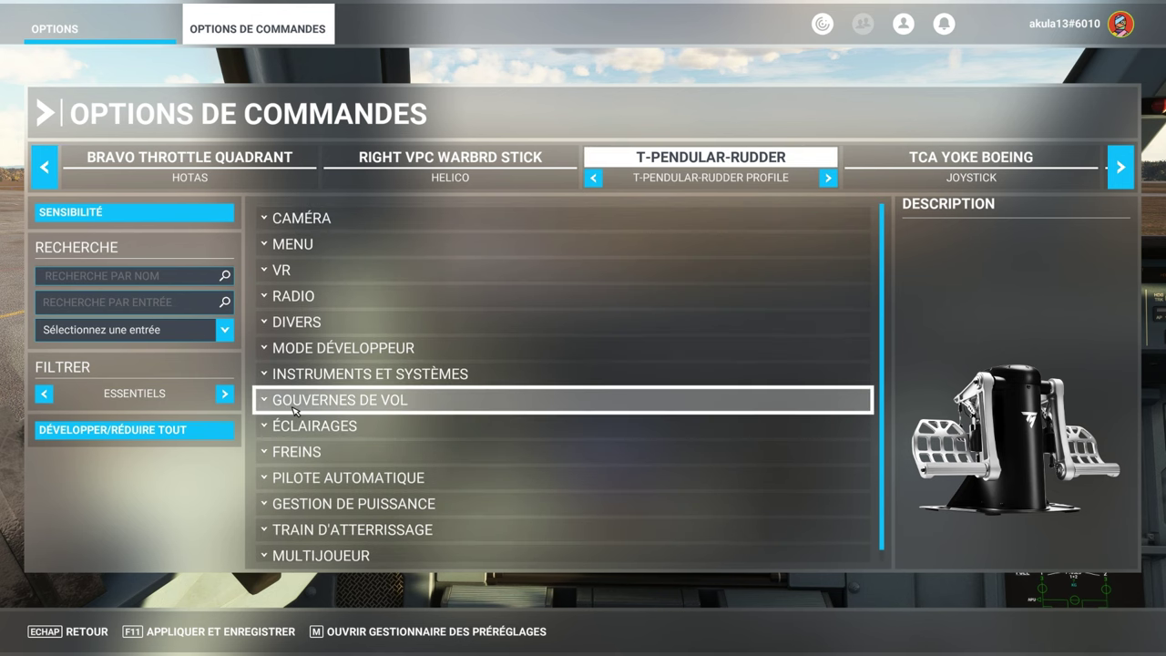
click(293, 407)
click(347, 424)
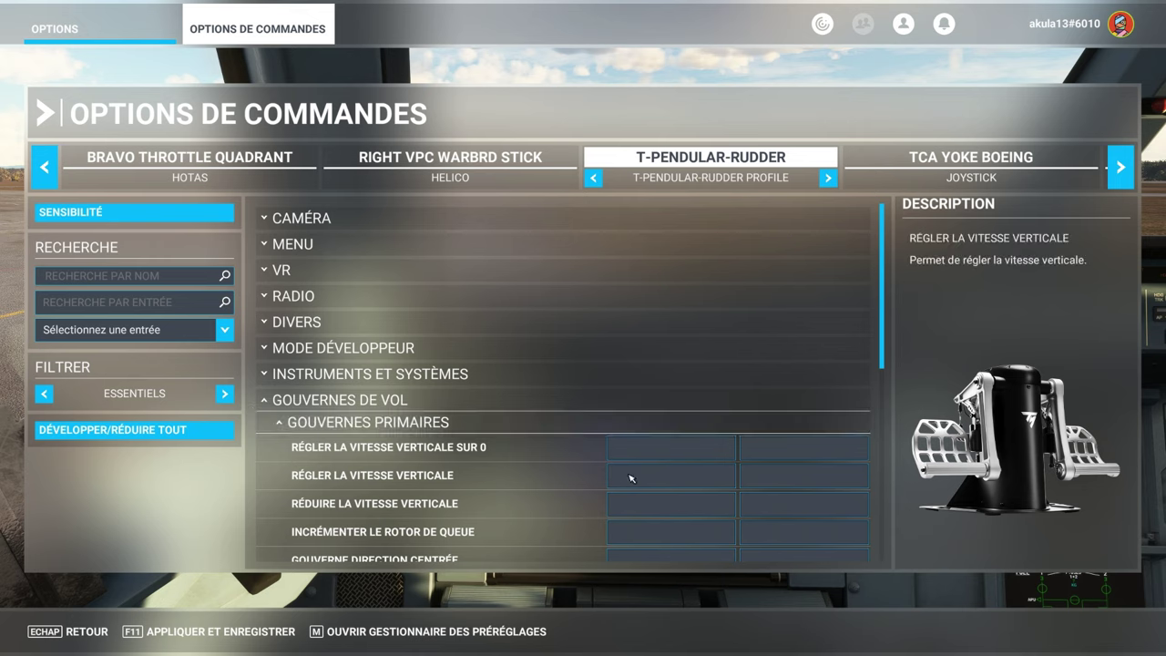
scroll(607, 450, down, 5)
scroll(486, 476, up, 1)
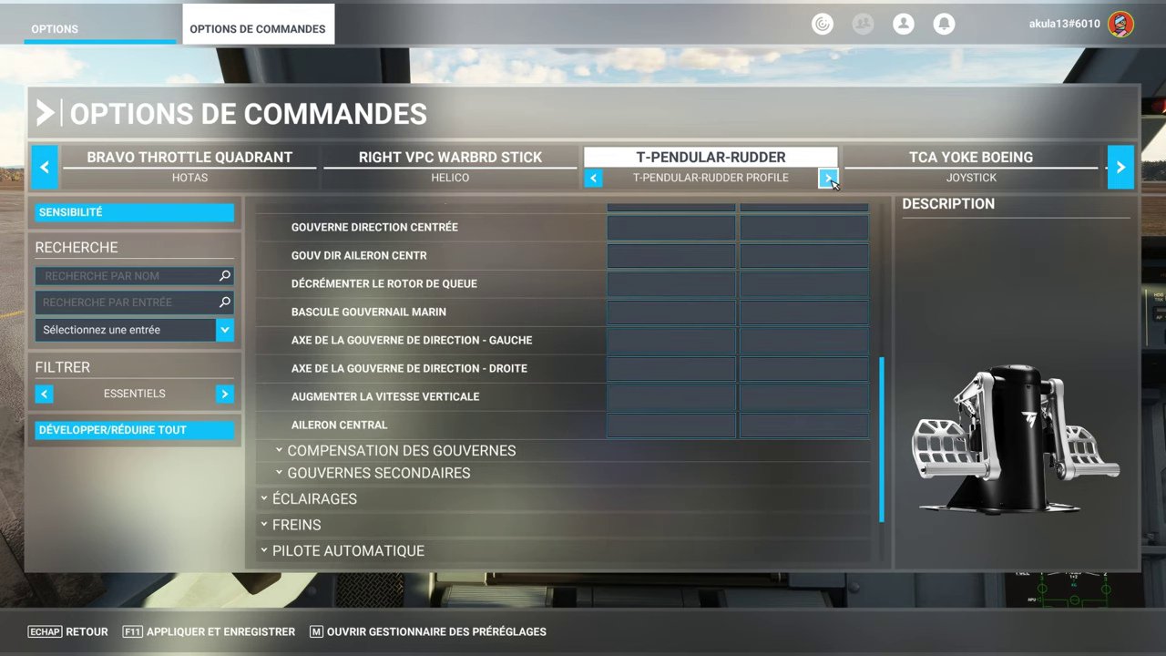
click(324, 455)
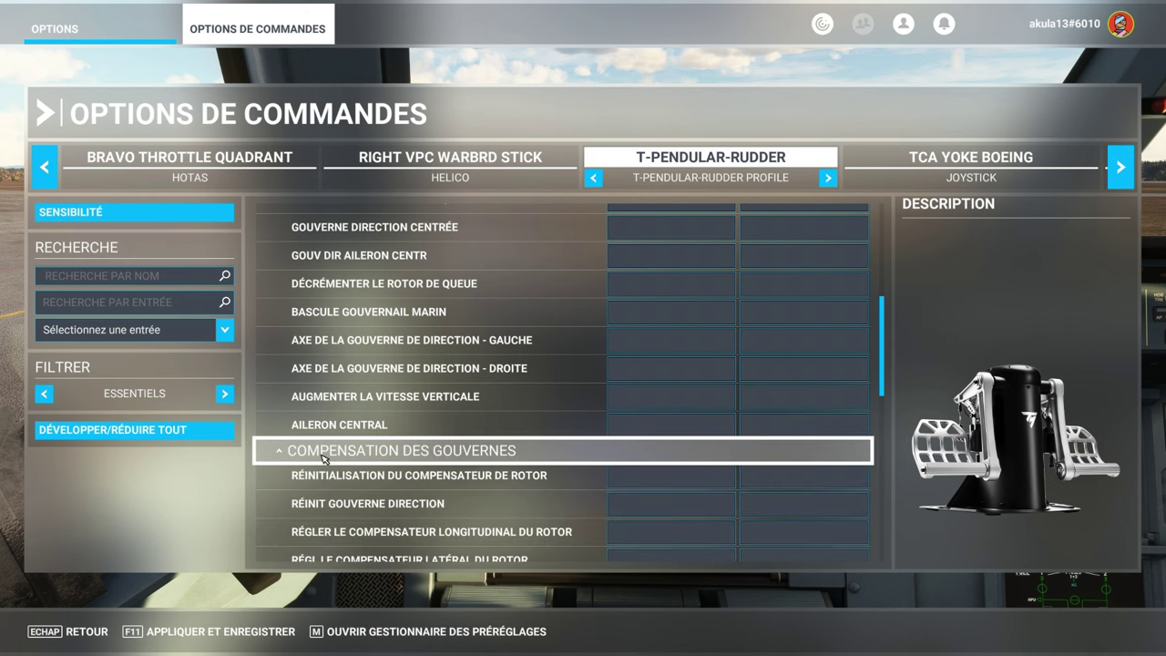
Switch the T-Pendular-Rudder back to the PAR DÉFAUT profile.
click(828, 178)
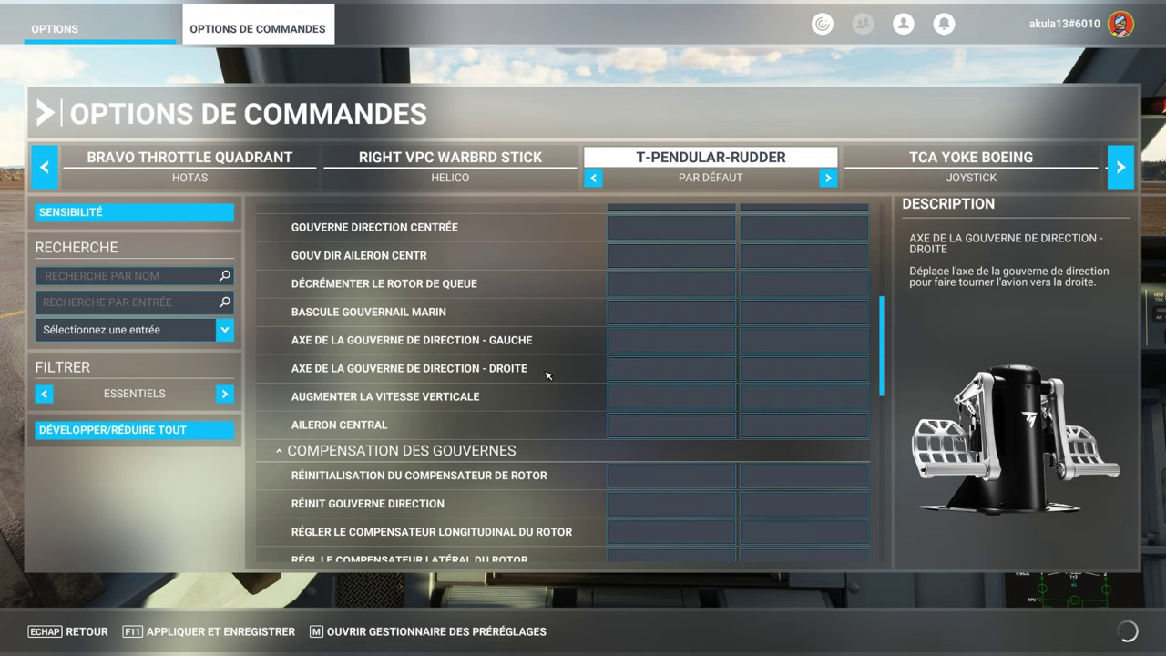
scroll(637, 380, down, 6)
scroll(636, 380, up, 5)
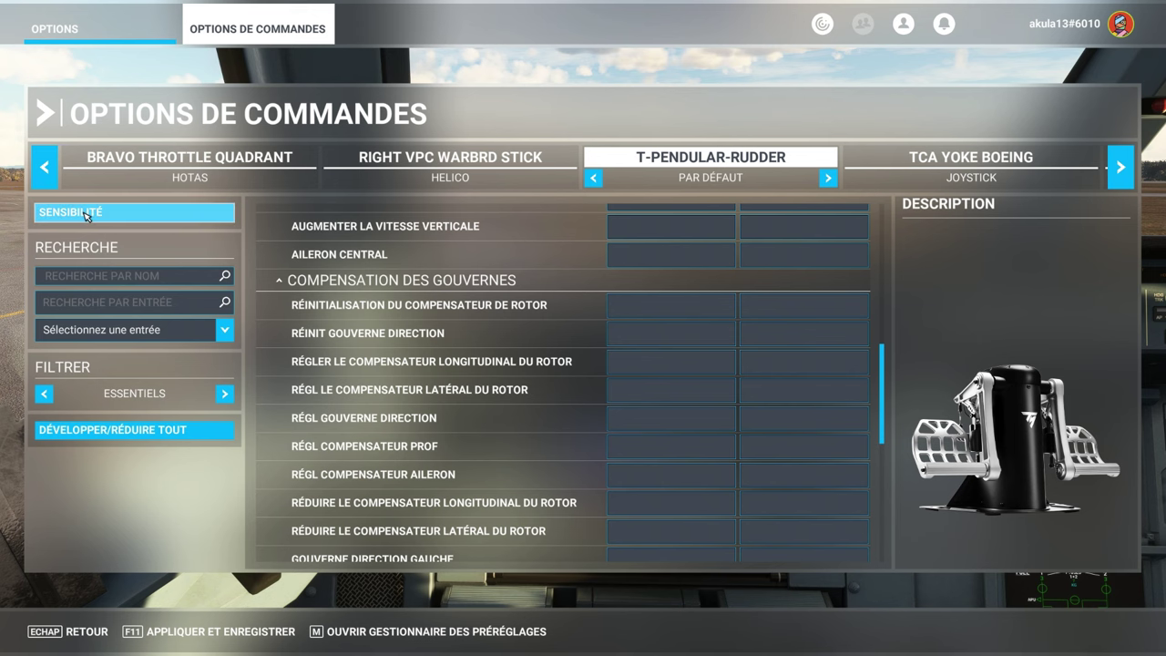
Examine the rotor, rudder, elevator and aileron trim commands listed under Compensation des gouvernes for the T-Pendular-Rudder.
scroll(436, 387, down, 4)
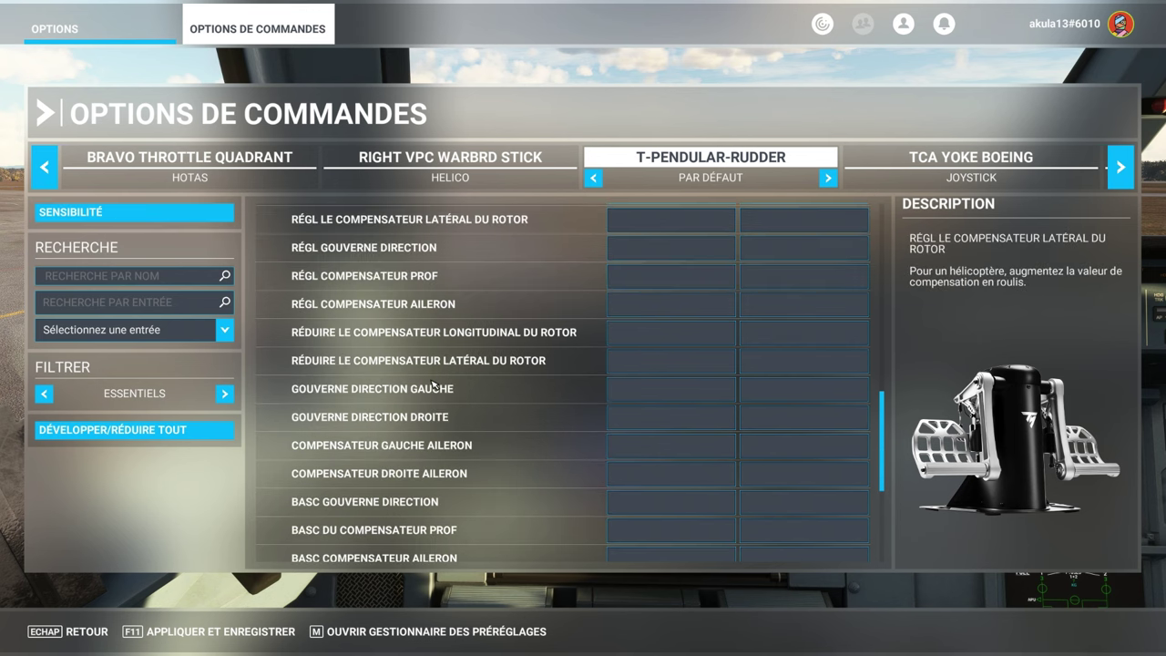
scroll(436, 387, up, 1)
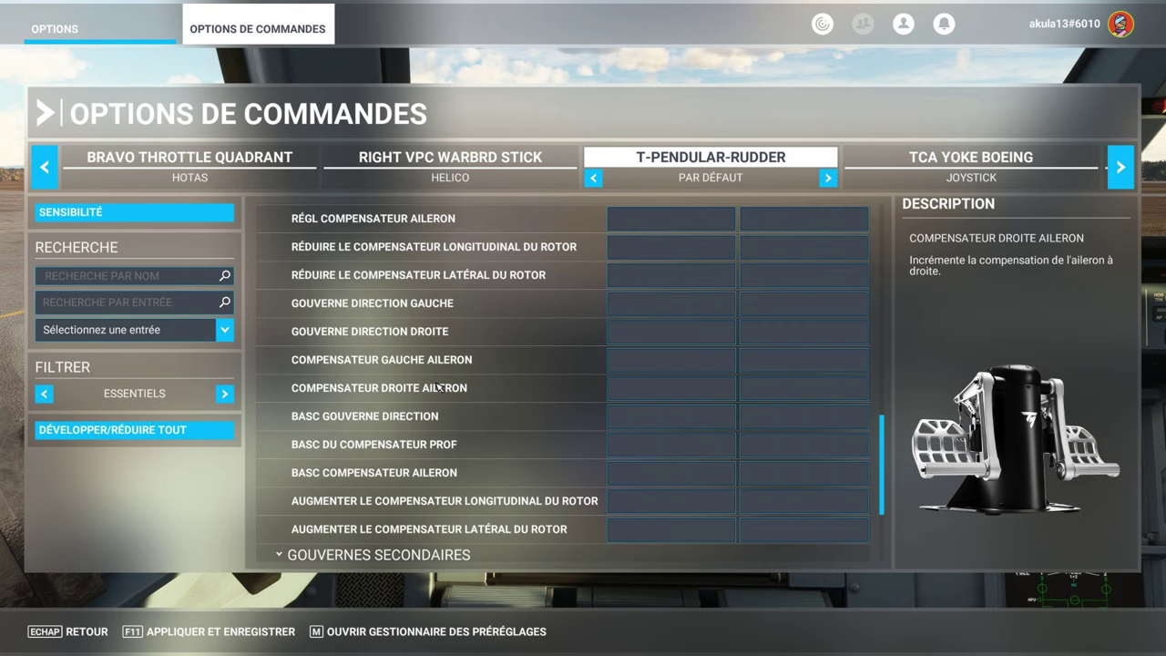
scroll(435, 387, up, 3)
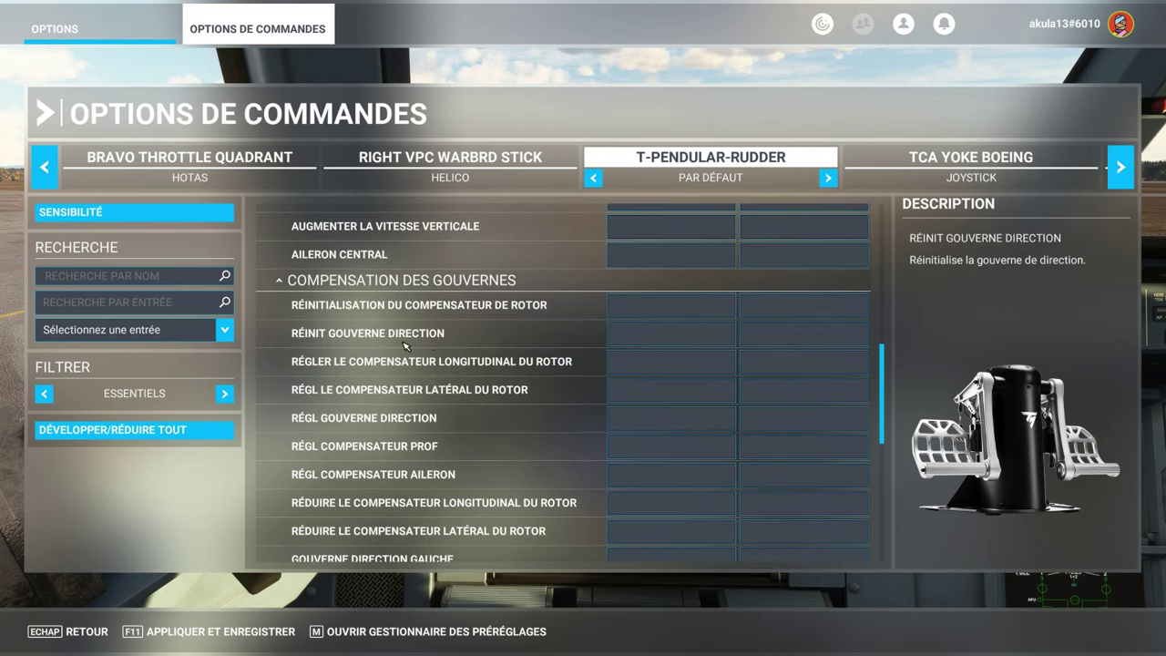
scroll(418, 346, down, 1)
scroll(533, 385, down, 1)
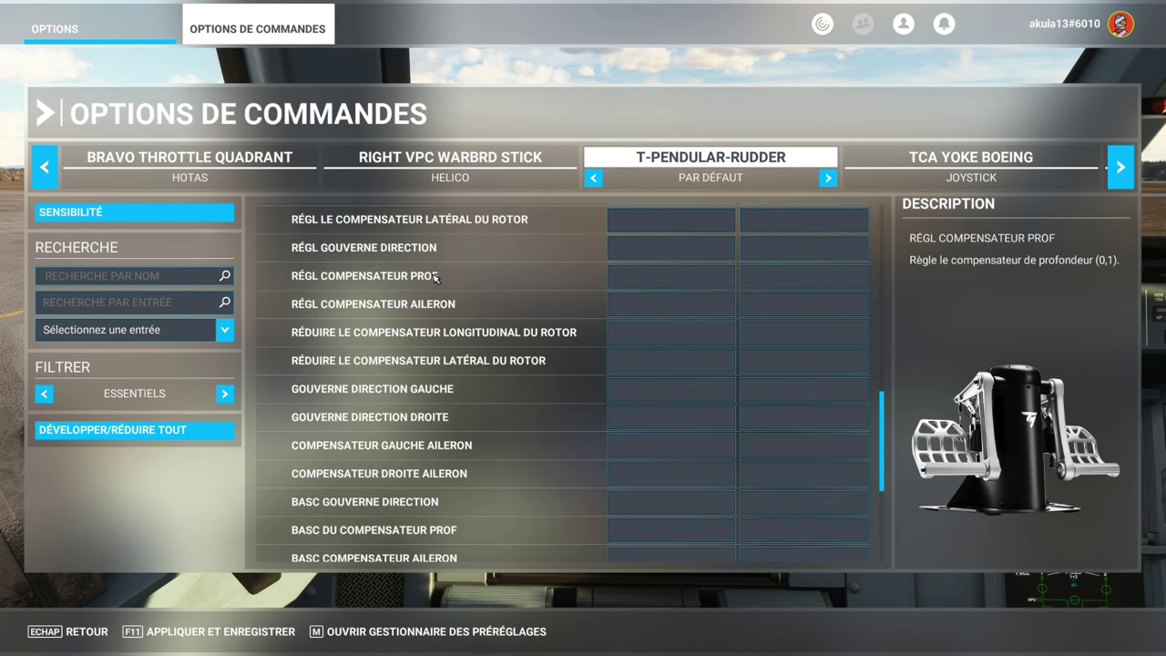
scroll(422, 309, up, 1)
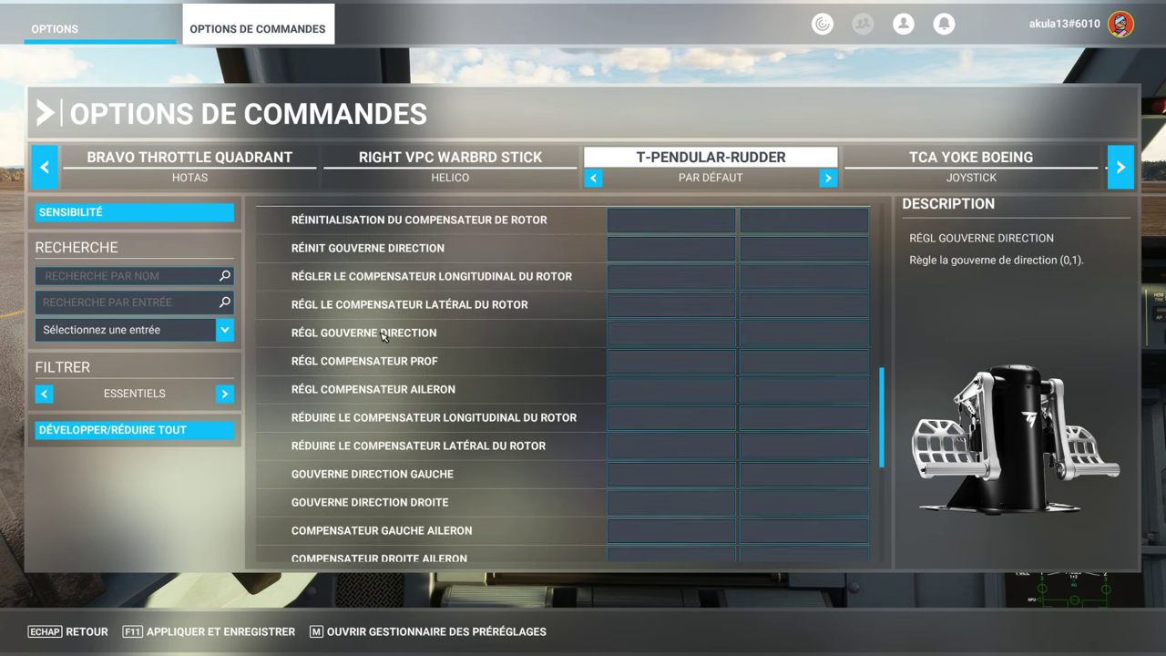
scroll(423, 337, down, 2)
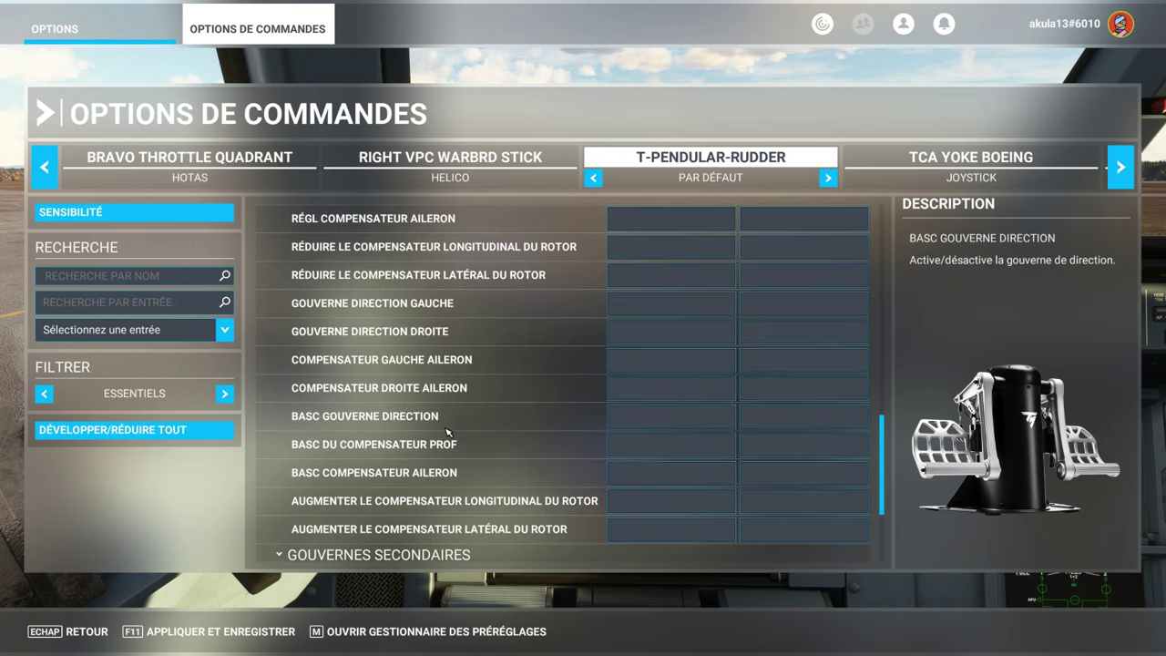
scroll(447, 431, up, 2)
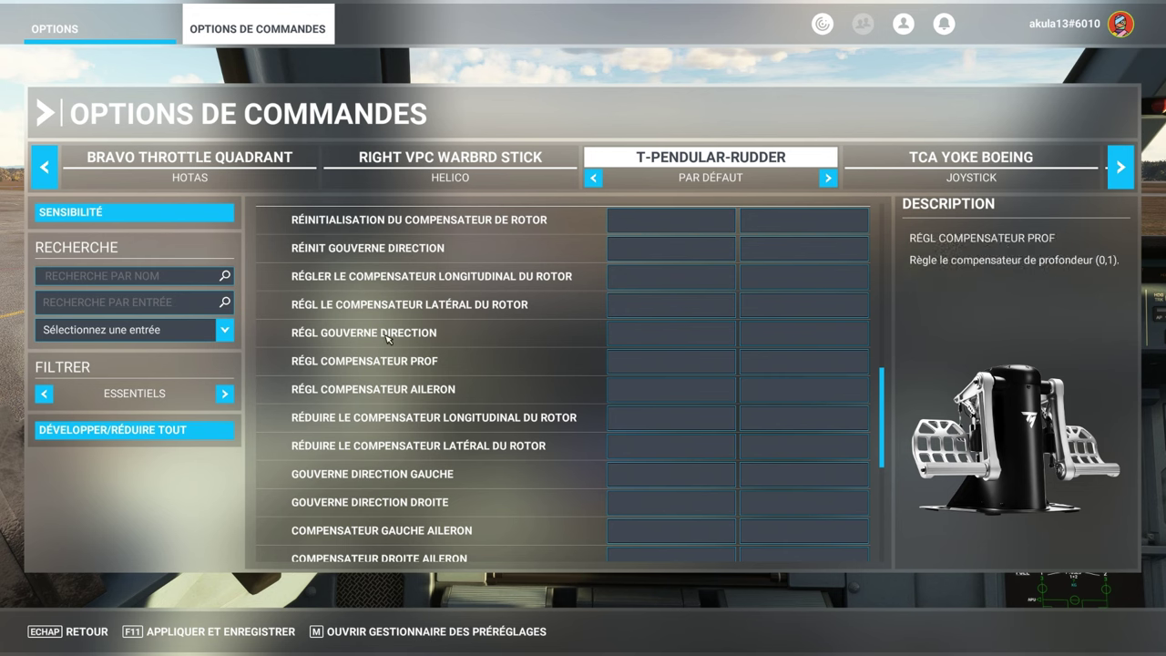
scroll(488, 479, down, 1)
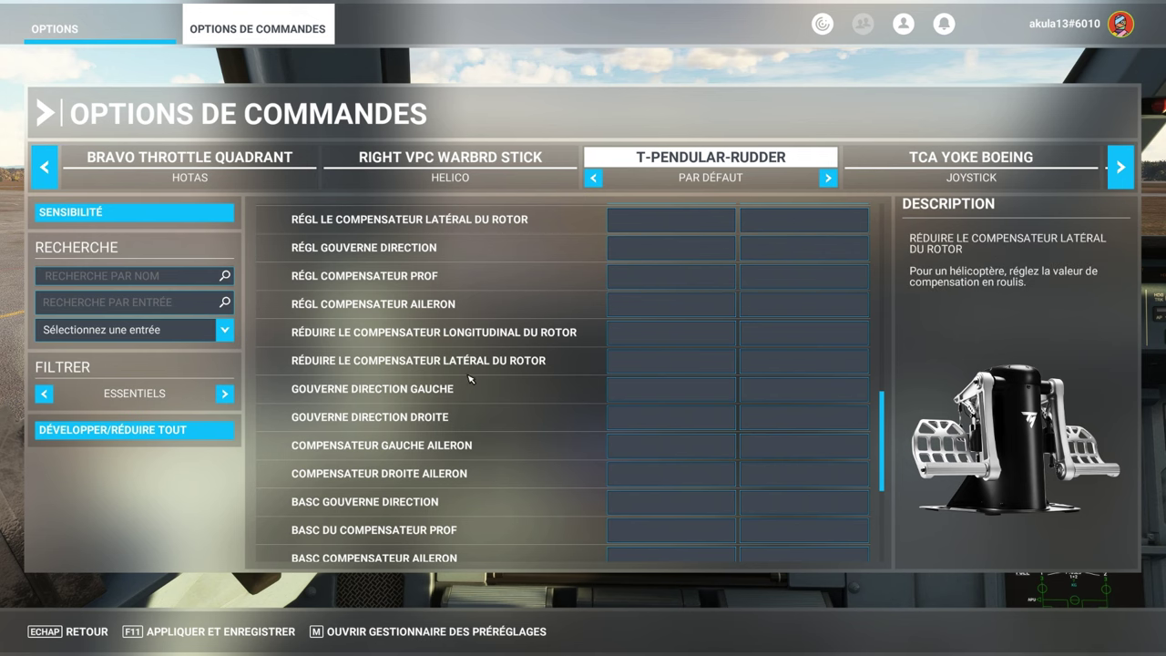
Examine the rotor trim button assignments of the Right VPC Warbrd Stick under Compensation des gouvernes.
scroll(526, 417, down, 1)
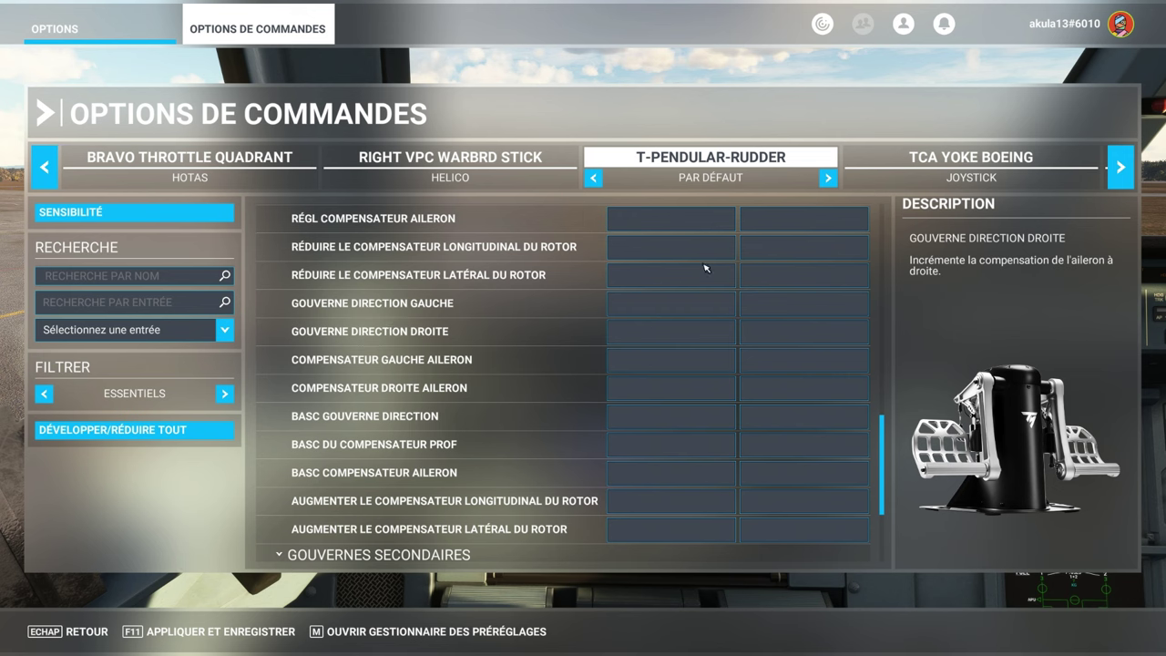
click(492, 182)
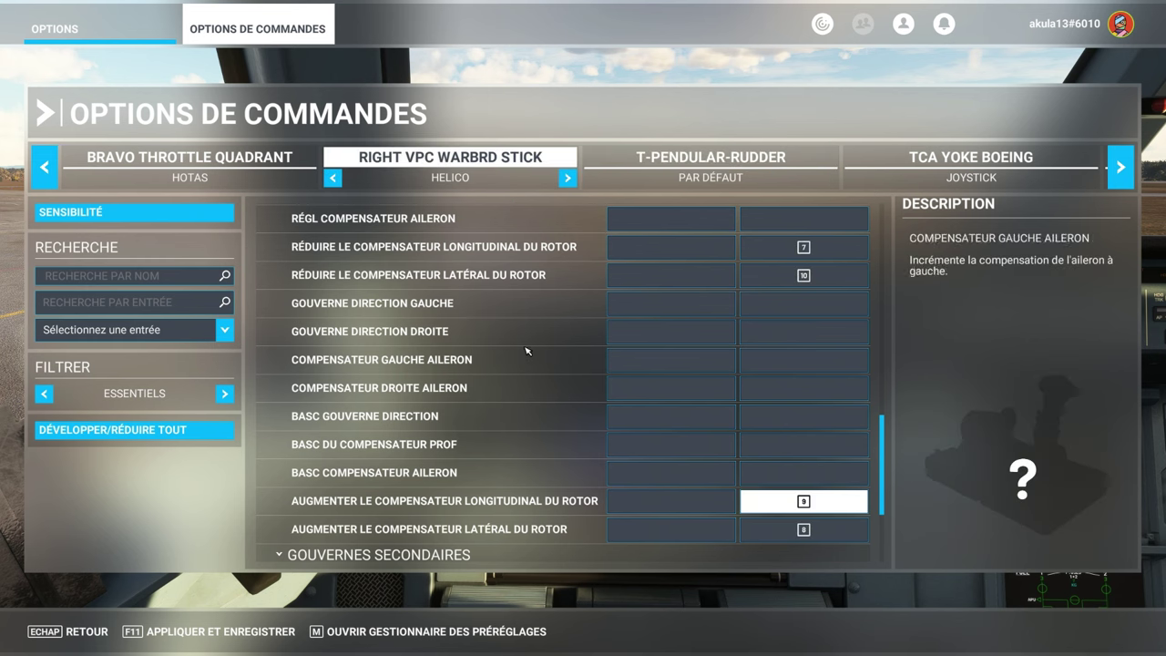
scroll(515, 373, down, 3)
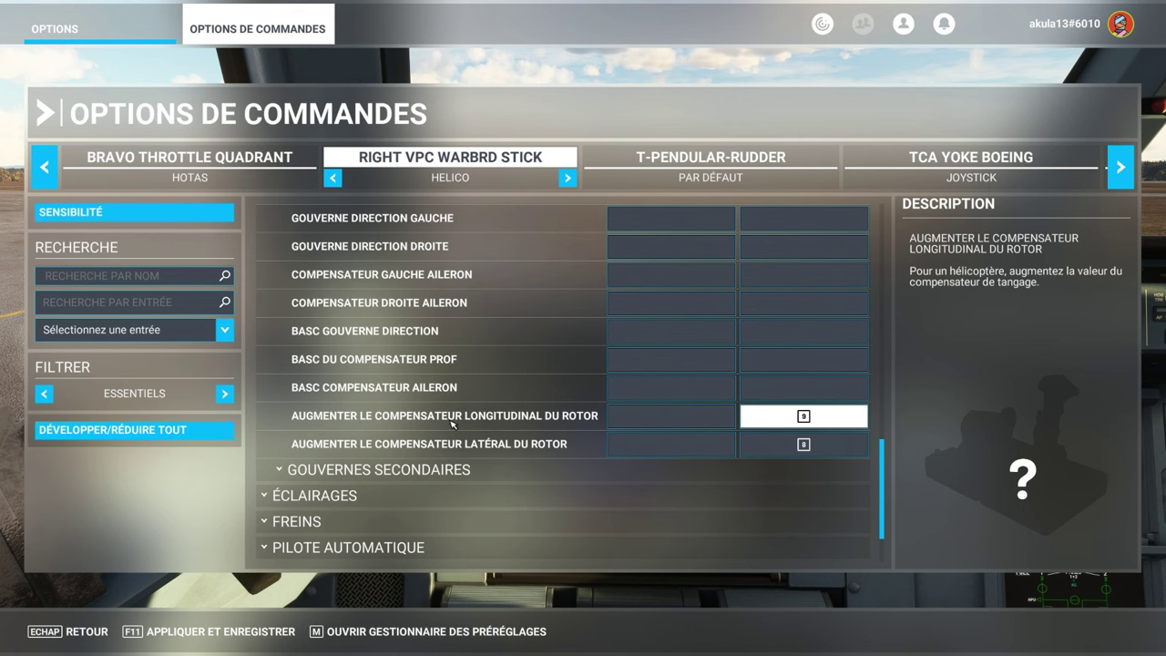
click(804, 417)
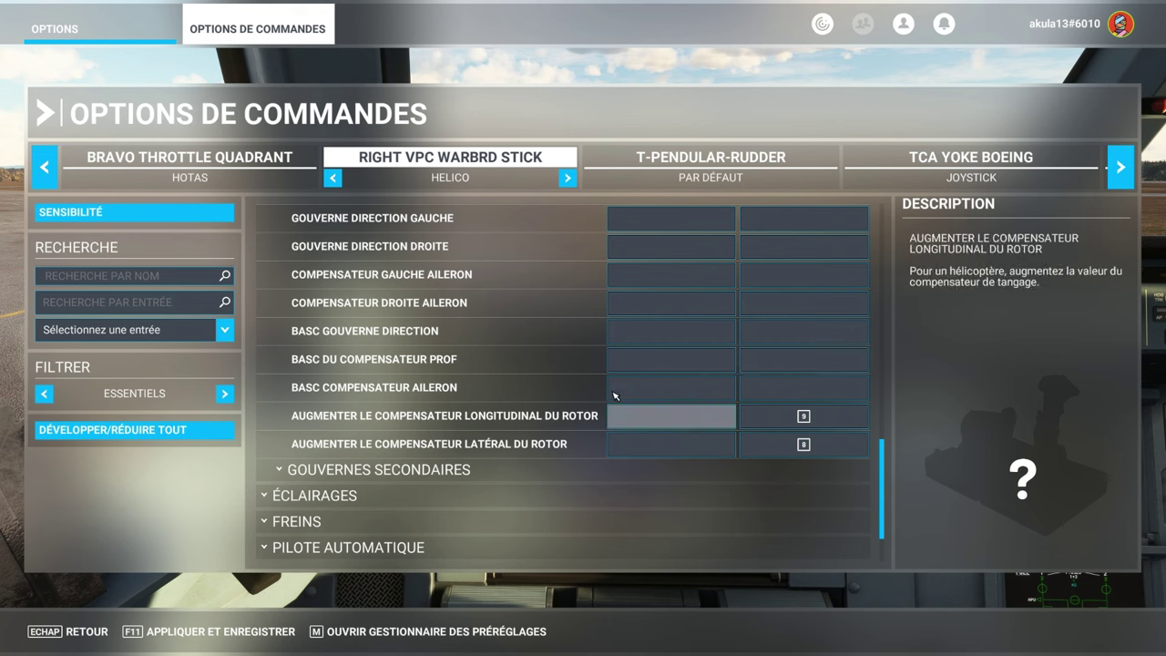
scroll(620, 386, up, 3)
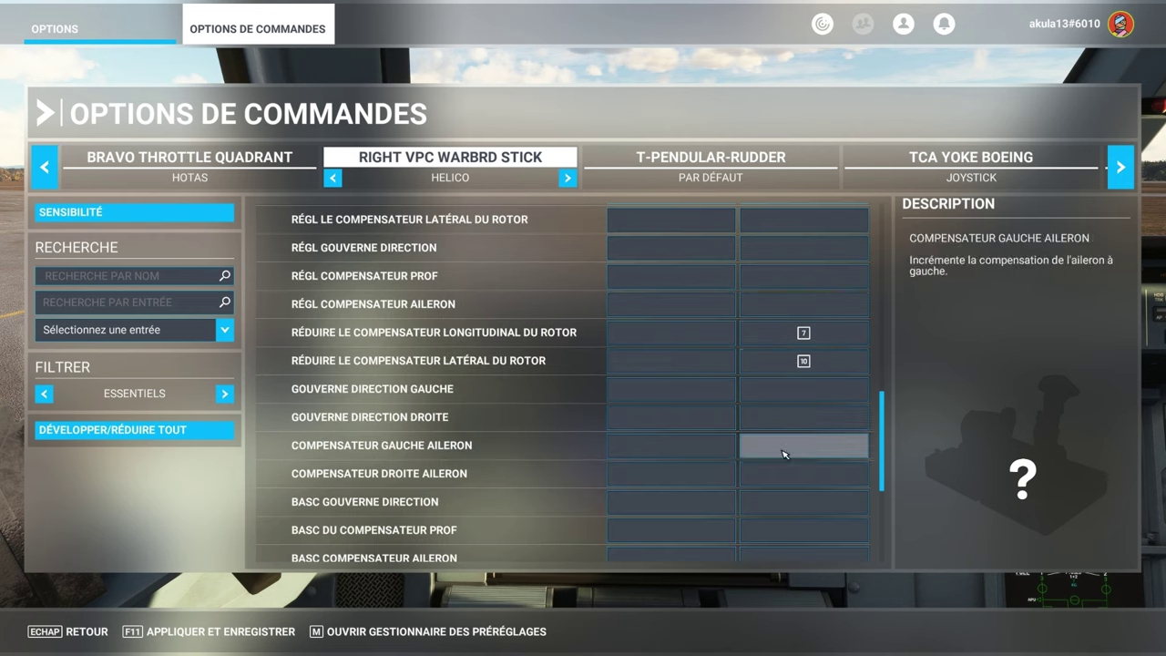
scroll(801, 438, down, 3)
scroll(793, 373, up, 4)
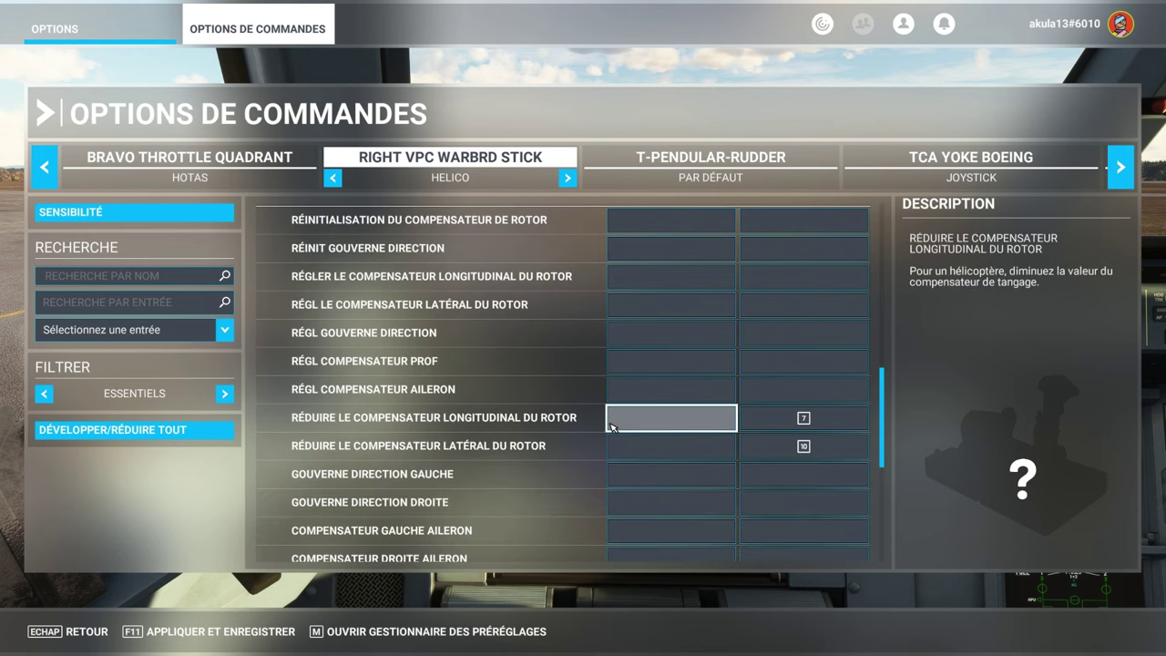
scroll(674, 424, down, 1)
scroll(682, 421, up, 4)
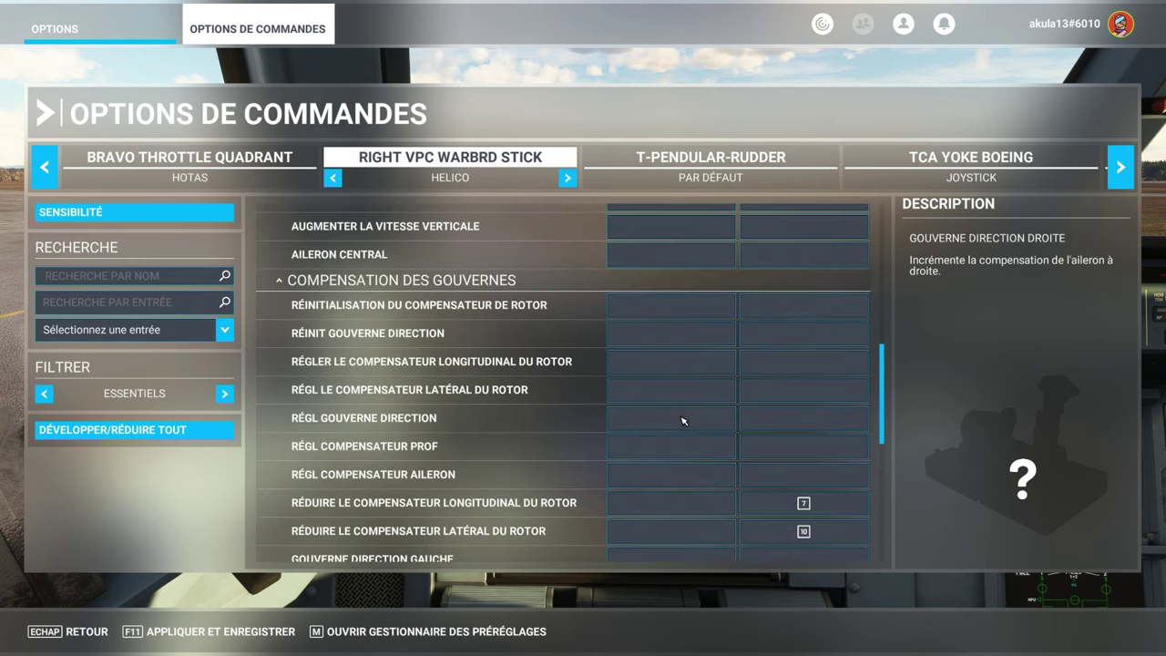
scroll(683, 421, up, 3)
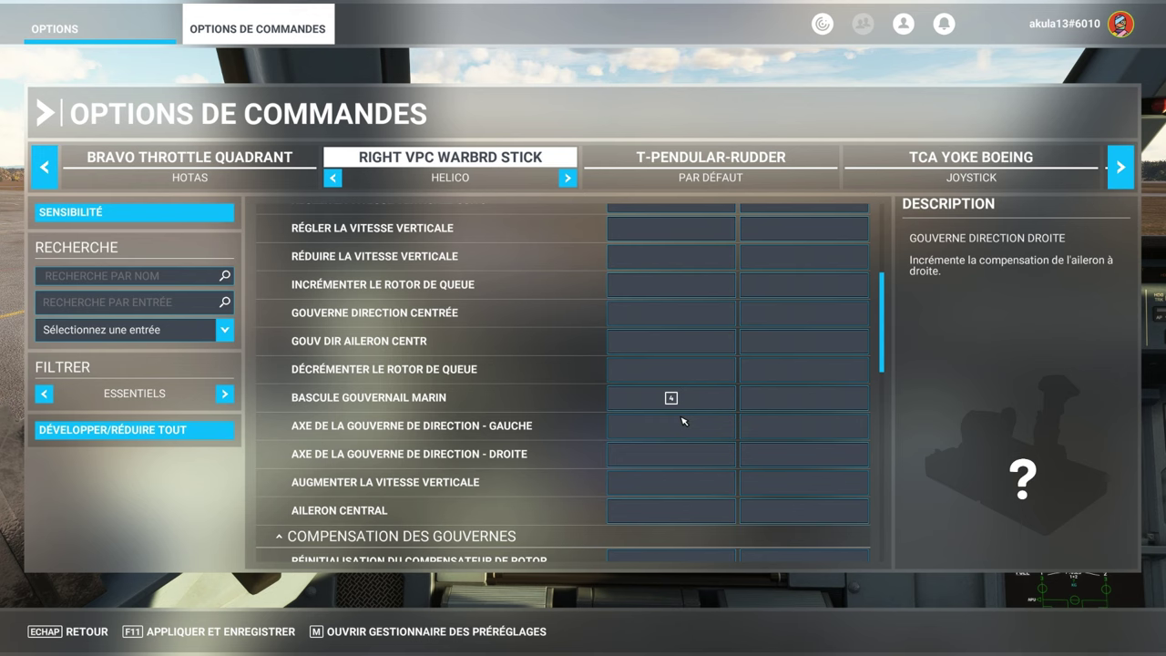
scroll(683, 421, down, 4)
scroll(515, 407, down, 2)
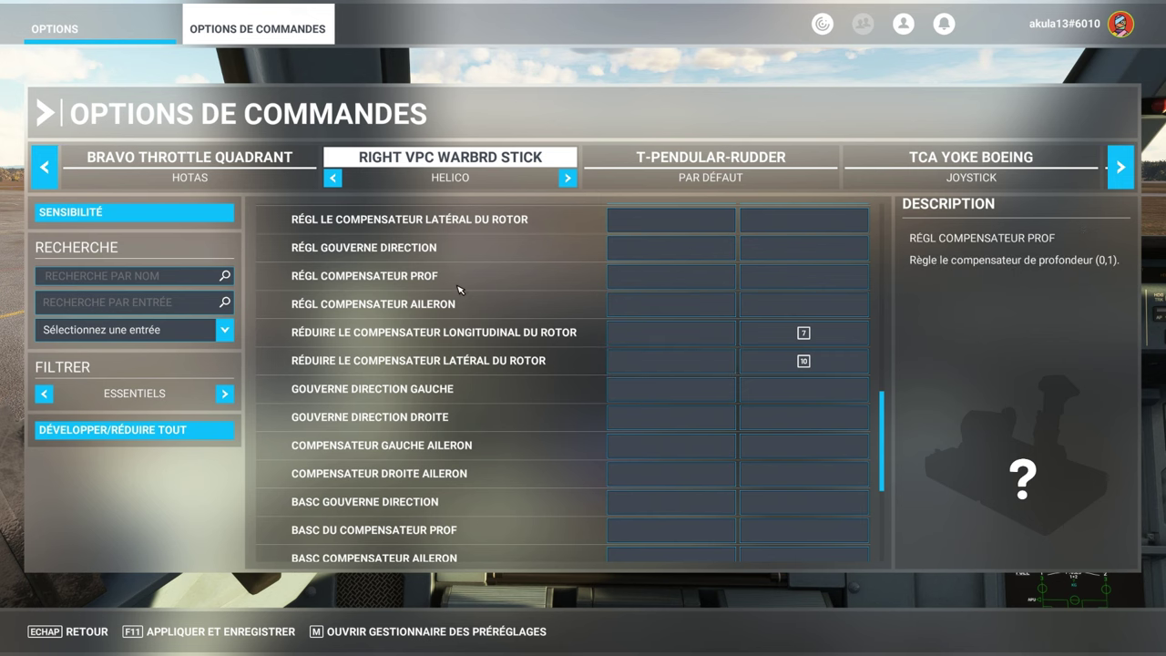
Examine the sensitivity curves of the Right VPC Warbrd Stick's X and Y axes in its HELICO profile.
click(160, 217)
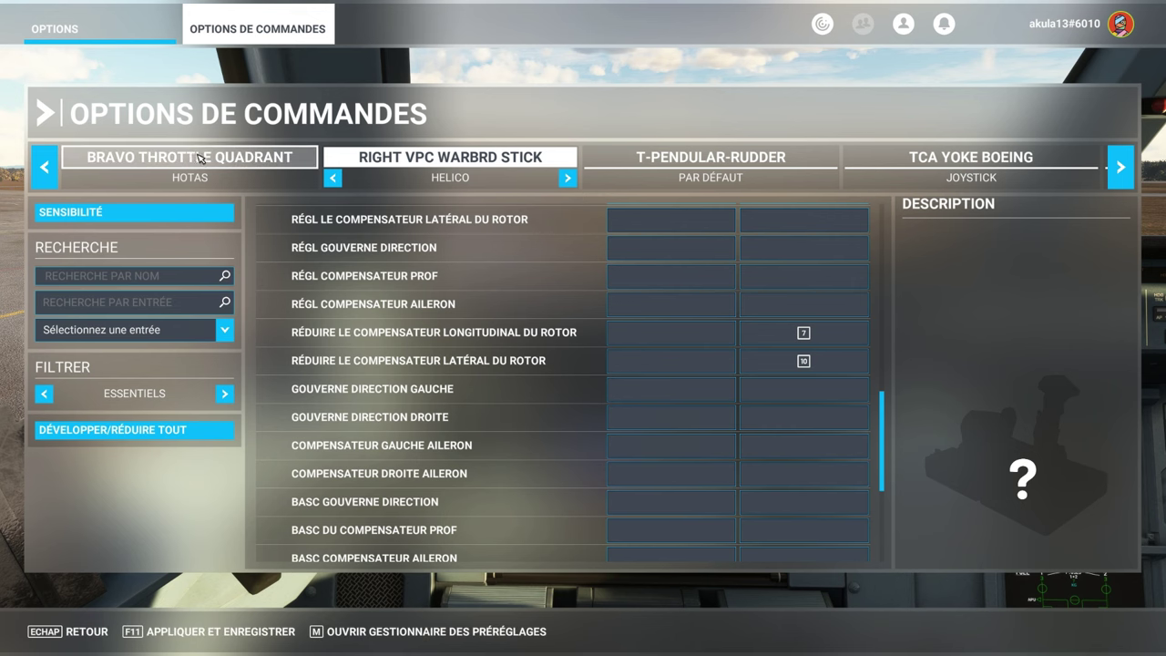
click(643, 157)
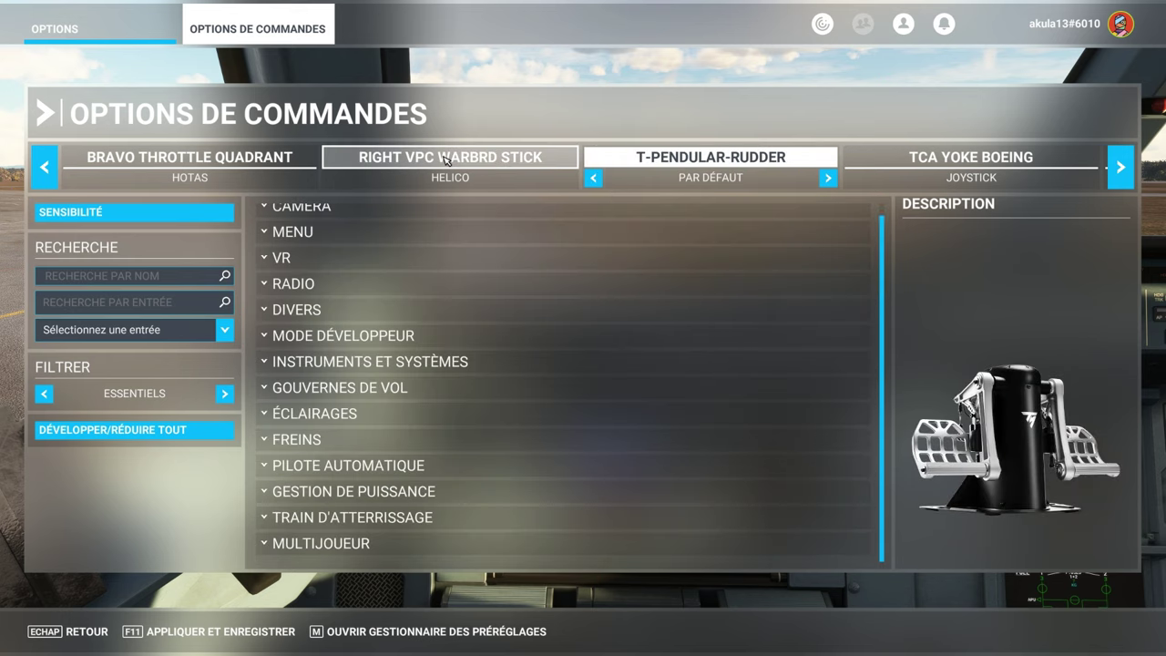
click(446, 158)
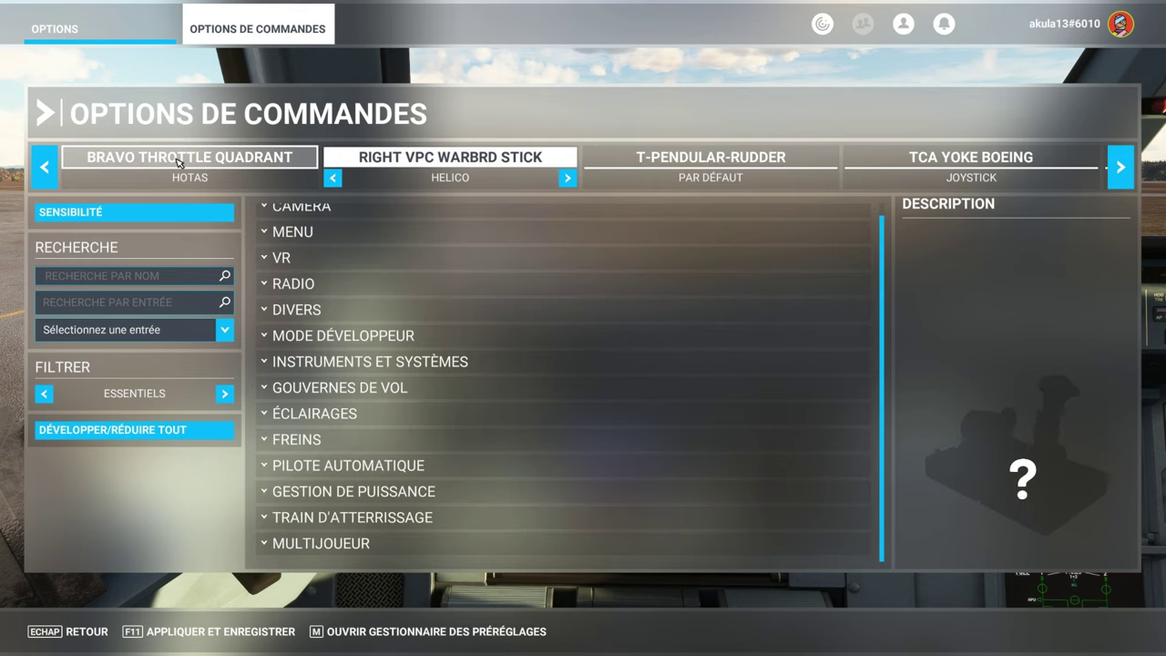
click(206, 217)
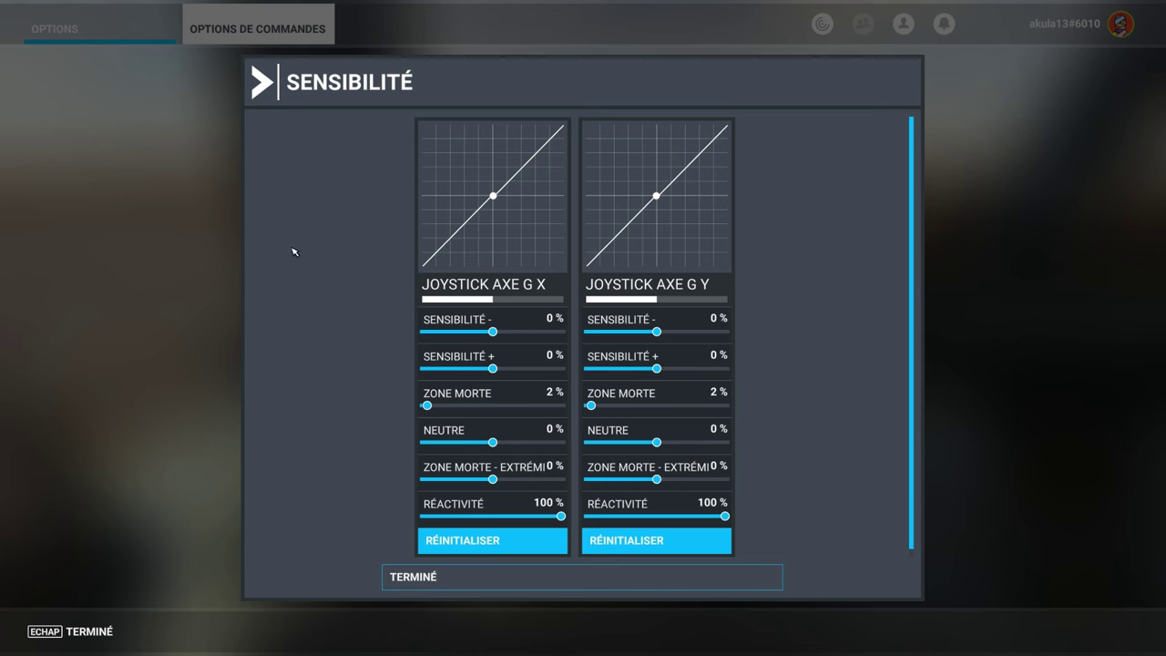
click(517, 571)
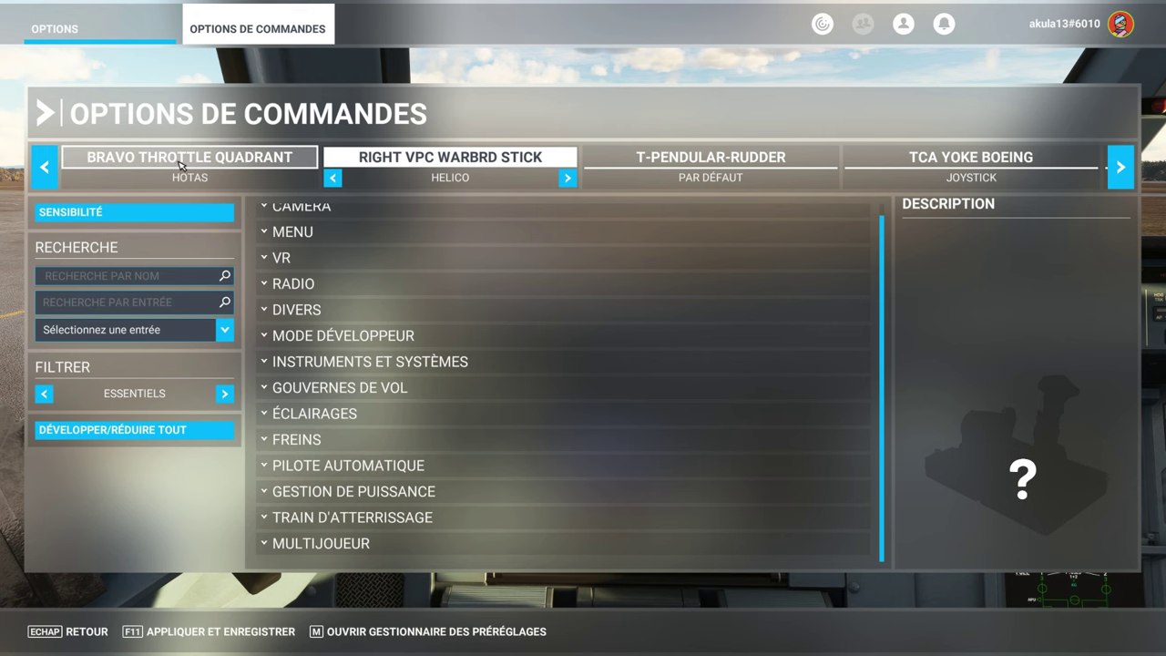
Browse the connected controllers and select the TCA Yoke Boeing.
click(45, 178)
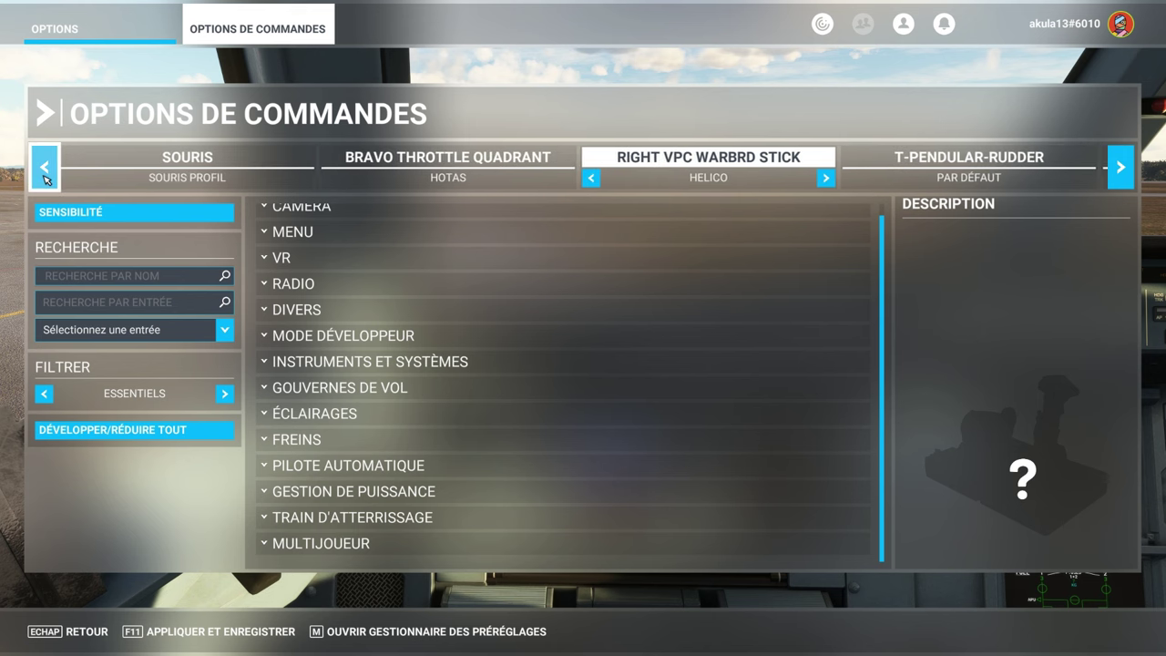
click(45, 178)
click(1120, 177)
click(564, 168)
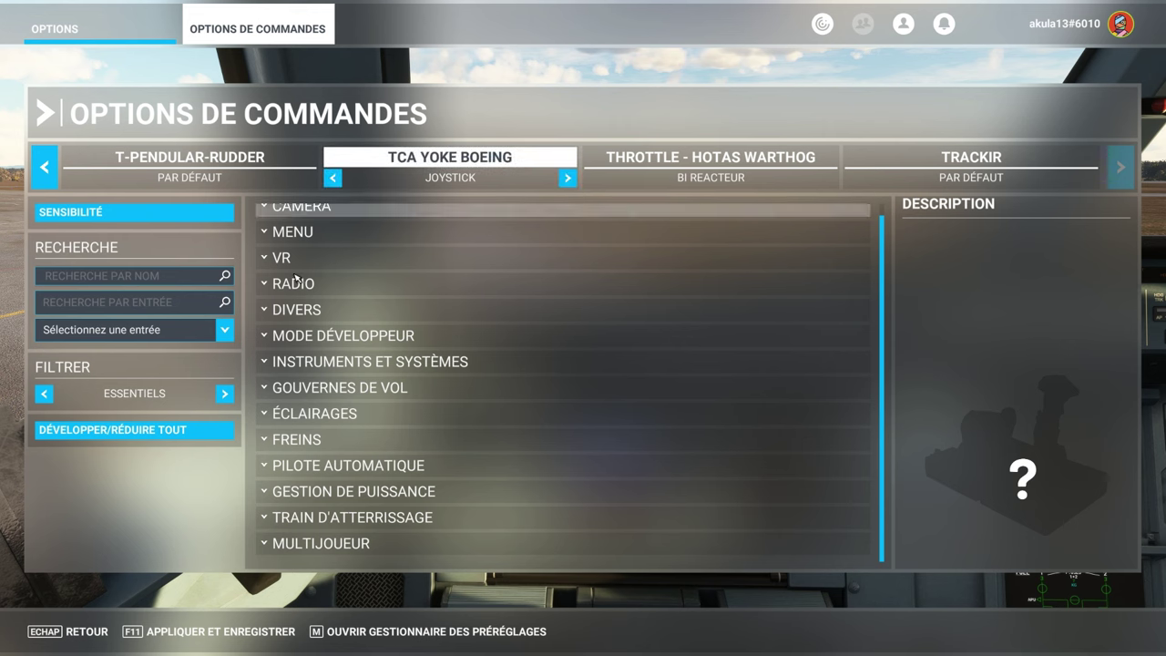
Switch the TCA Yoke Boeing to its TCA YOKE BOEING profile and examine the sensitivity settings of all its axes.
click(567, 177)
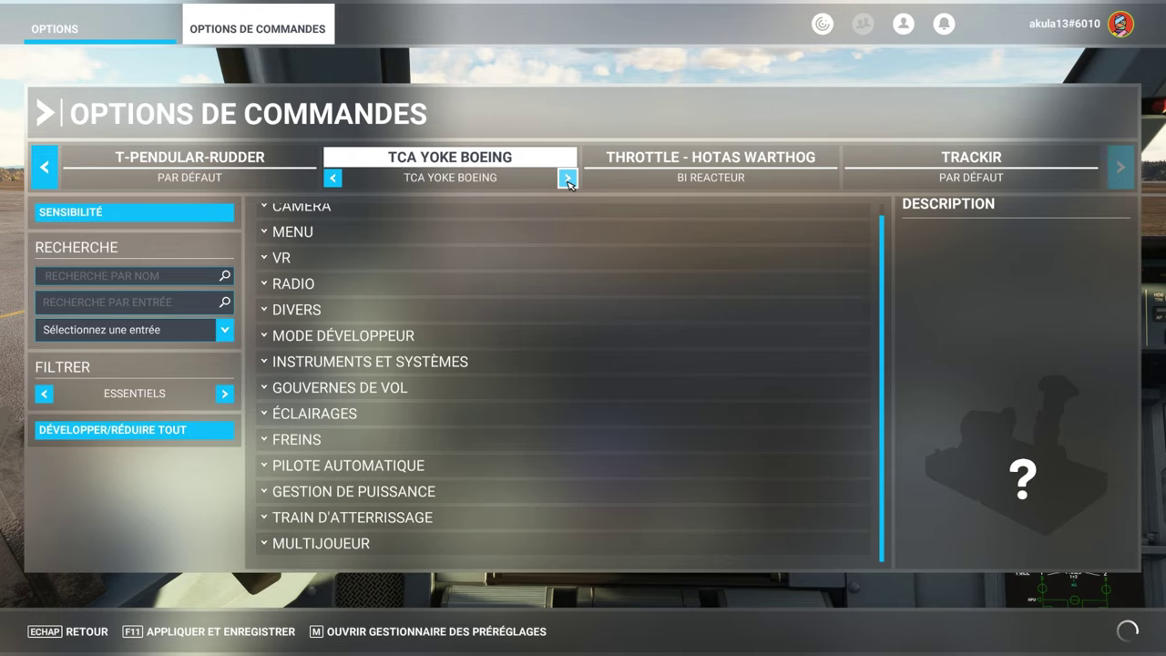
click(108, 215)
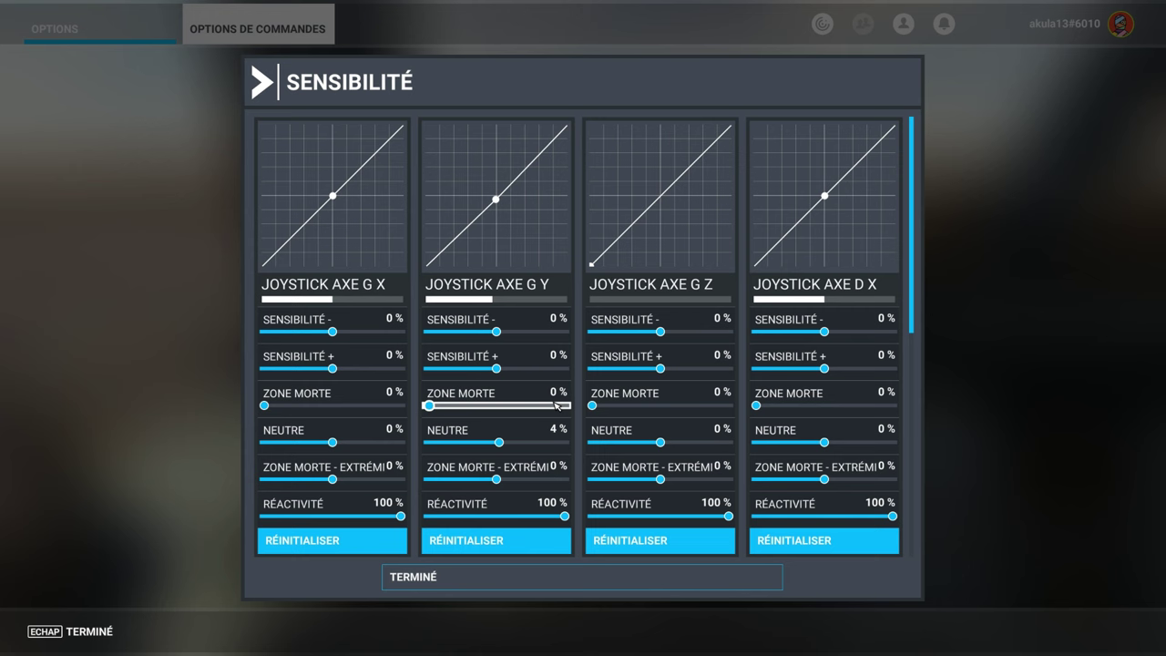
scroll(916, 328, down, 1)
scroll(915, 328, down, 5)
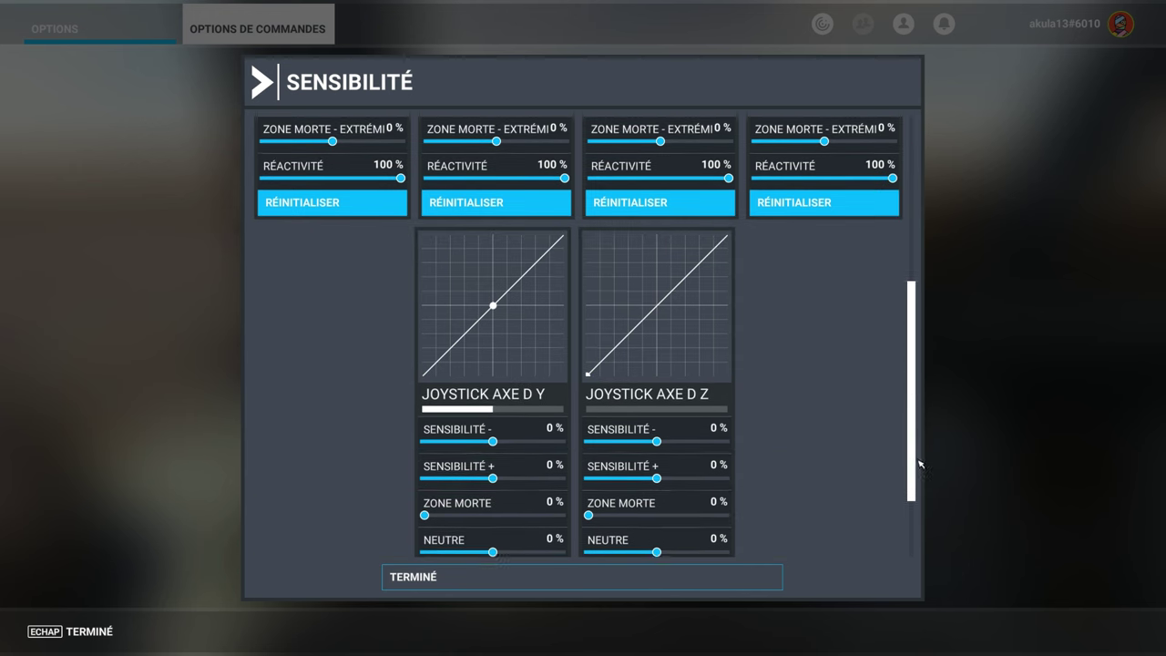
scroll(930, 195, up, 6)
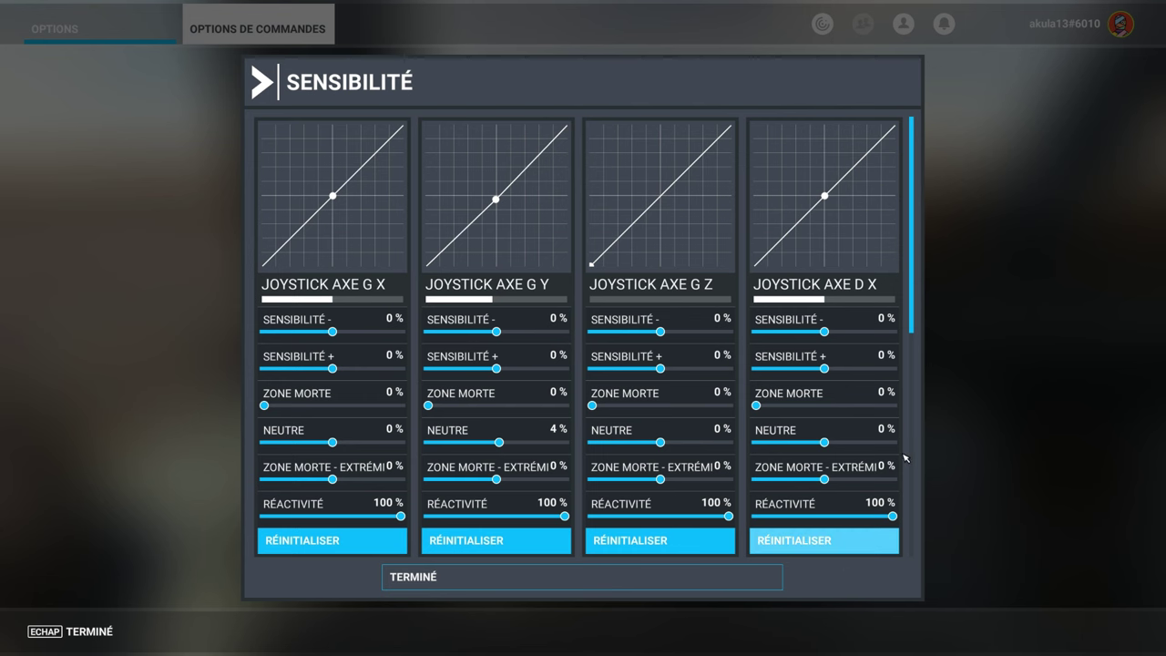
drag(908, 328, 924, 554)
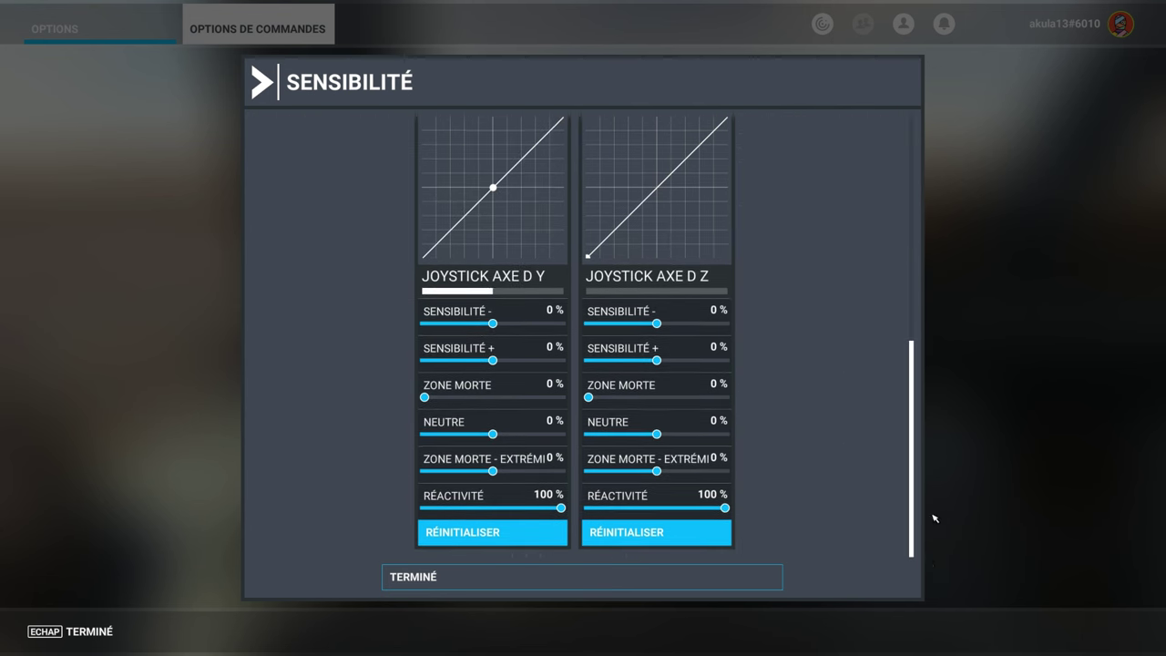
scroll(929, 481, up, 5)
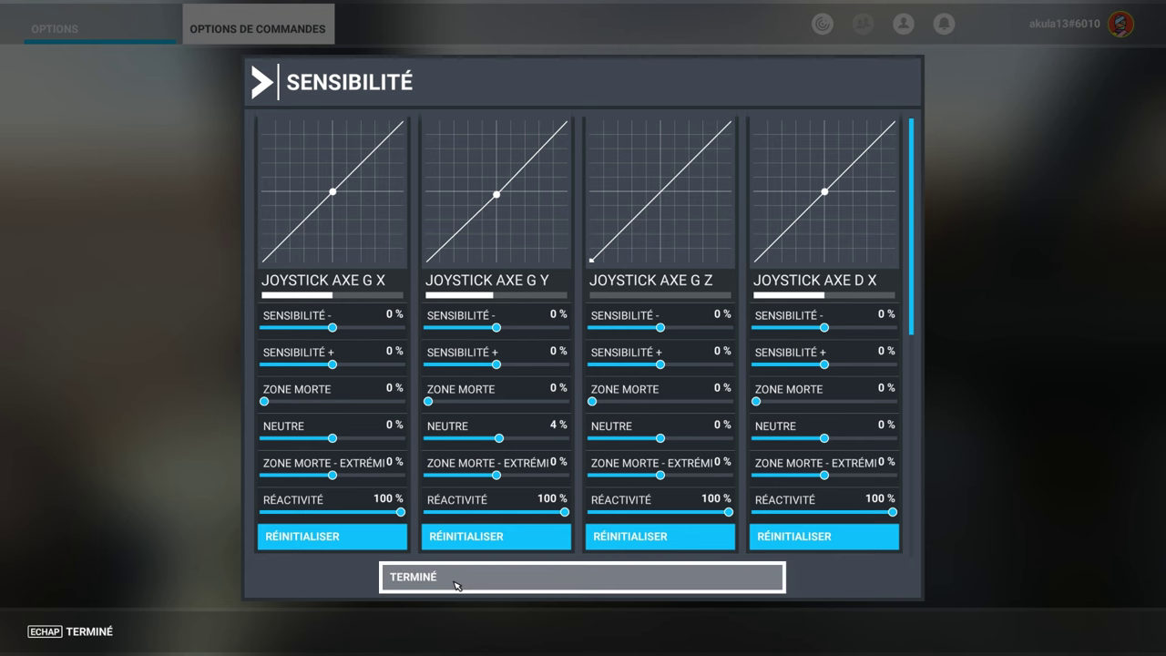
click(456, 583)
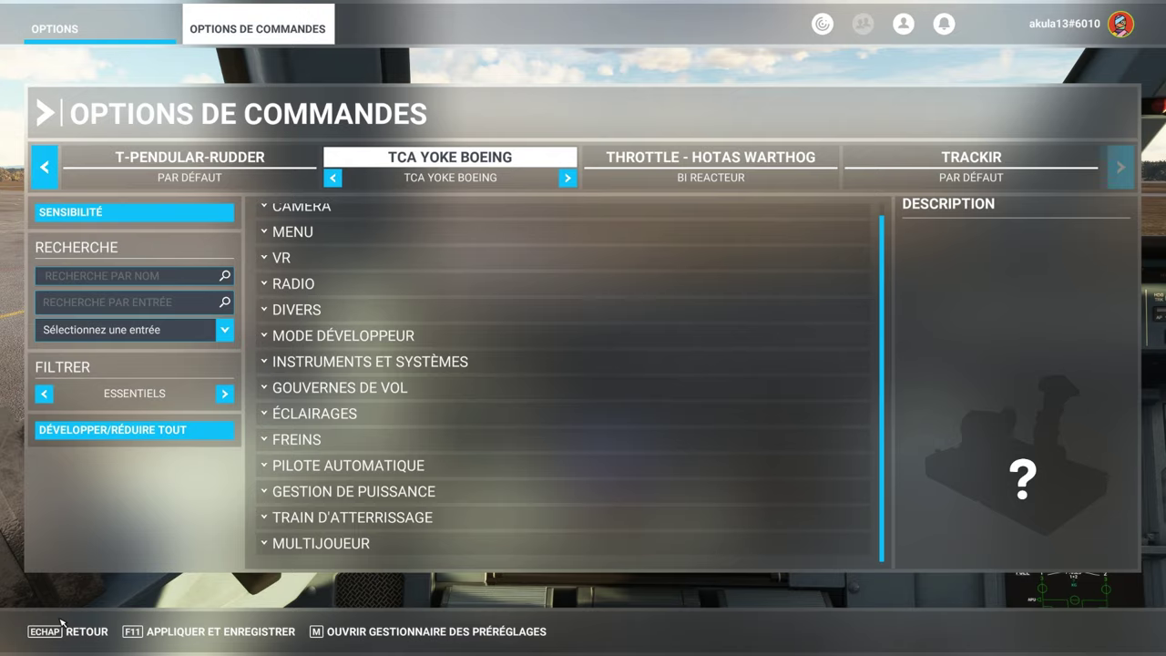
Switch the yoke to the TCA YOKE BOEING (STANDALONE) profile and examine its sensitivity settings.
click(566, 181)
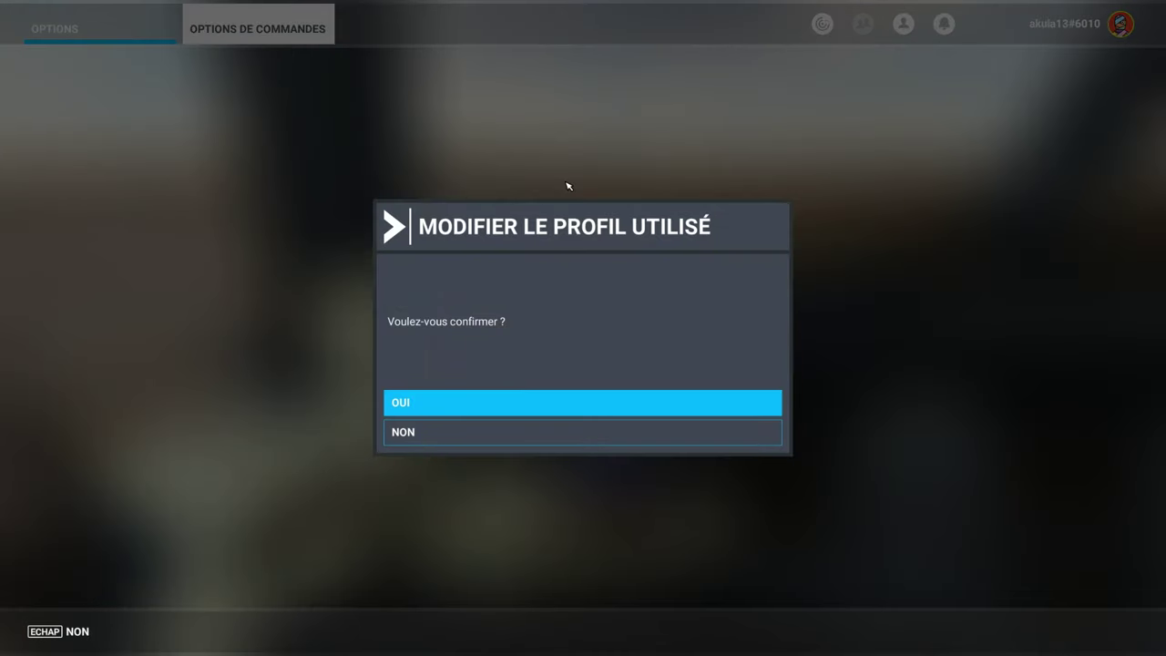
click(529, 401)
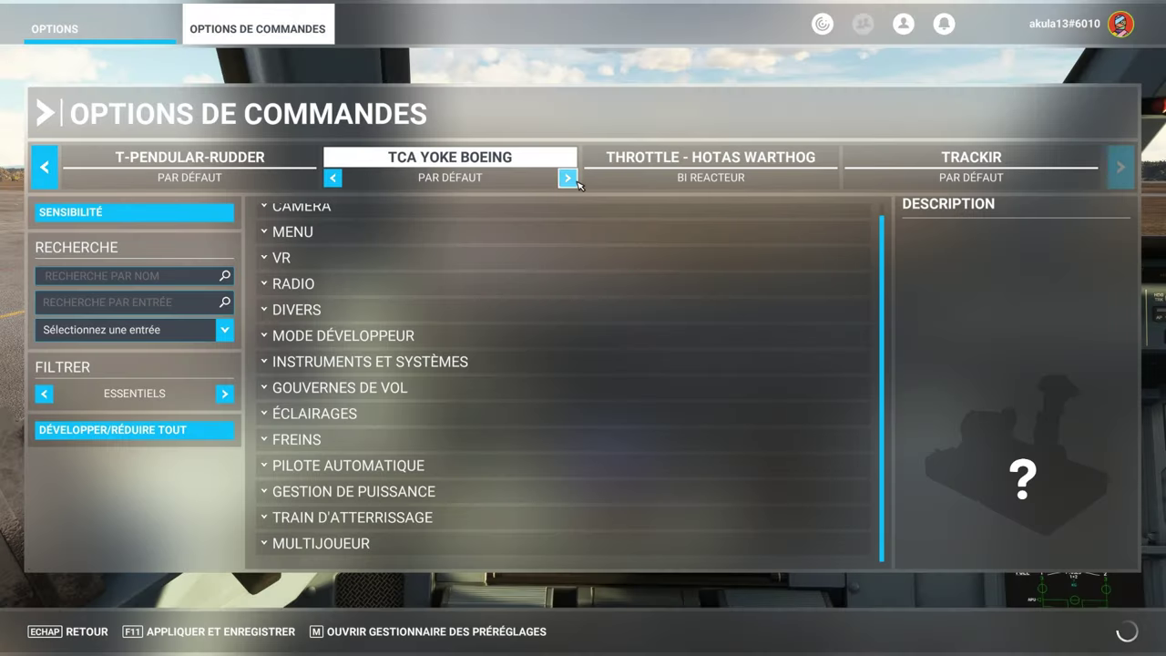
click(567, 178)
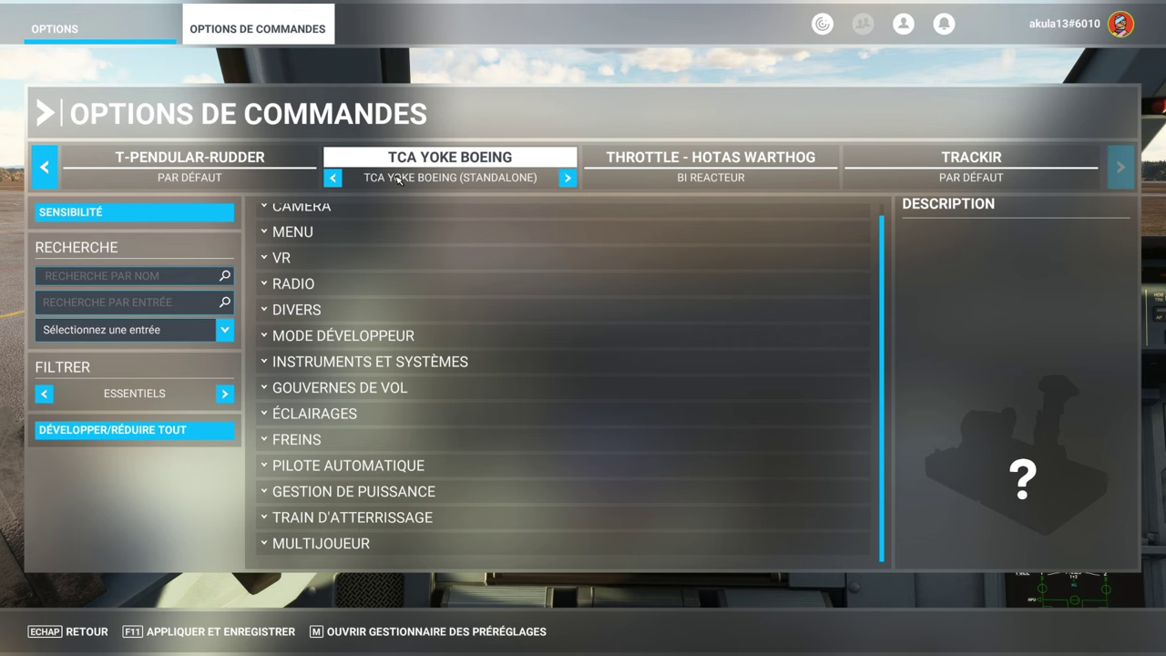
click(200, 218)
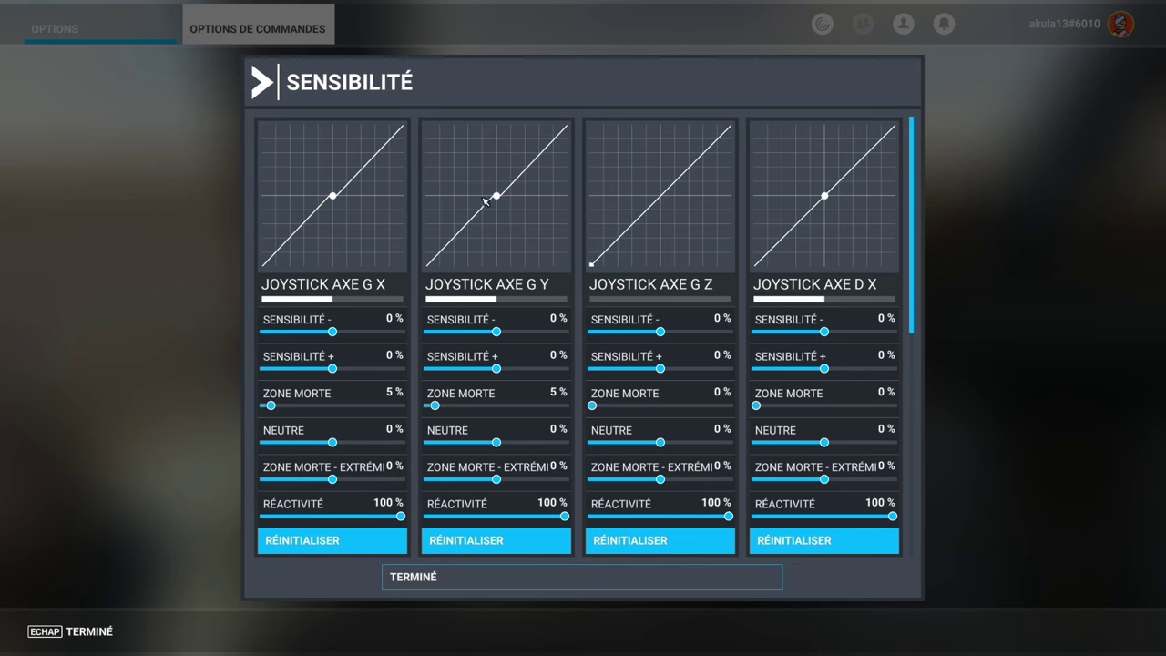
click(437, 578)
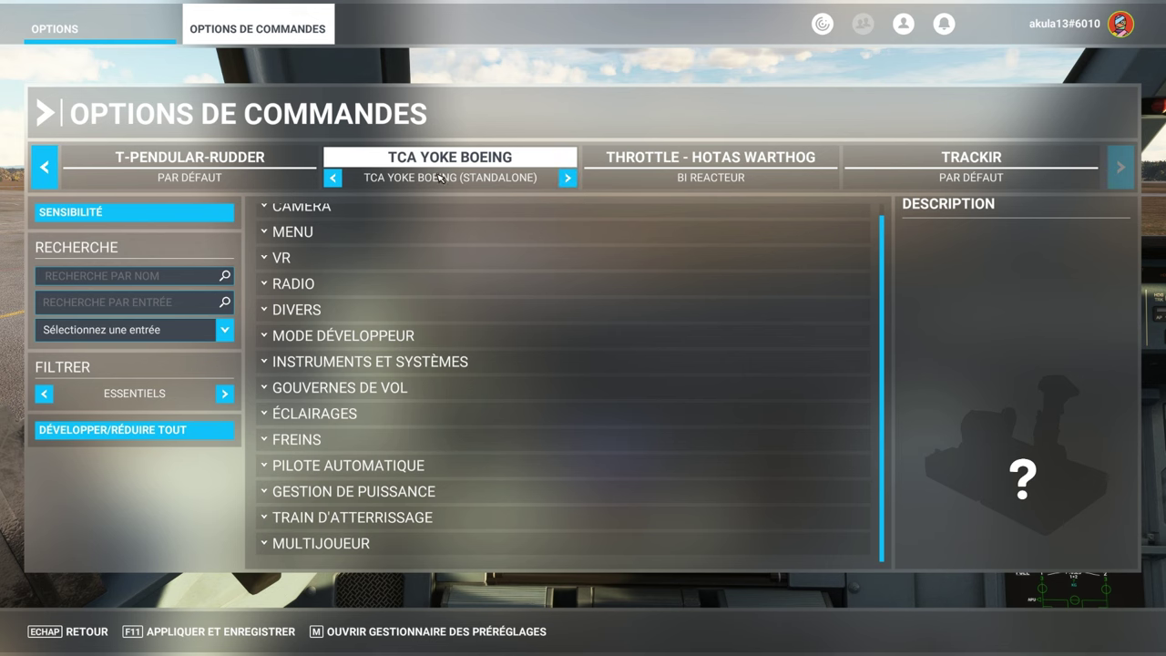
Return the TCA Yoke Boeing to the JOYSTICK profile and review its sensitivity curves.
click(568, 178)
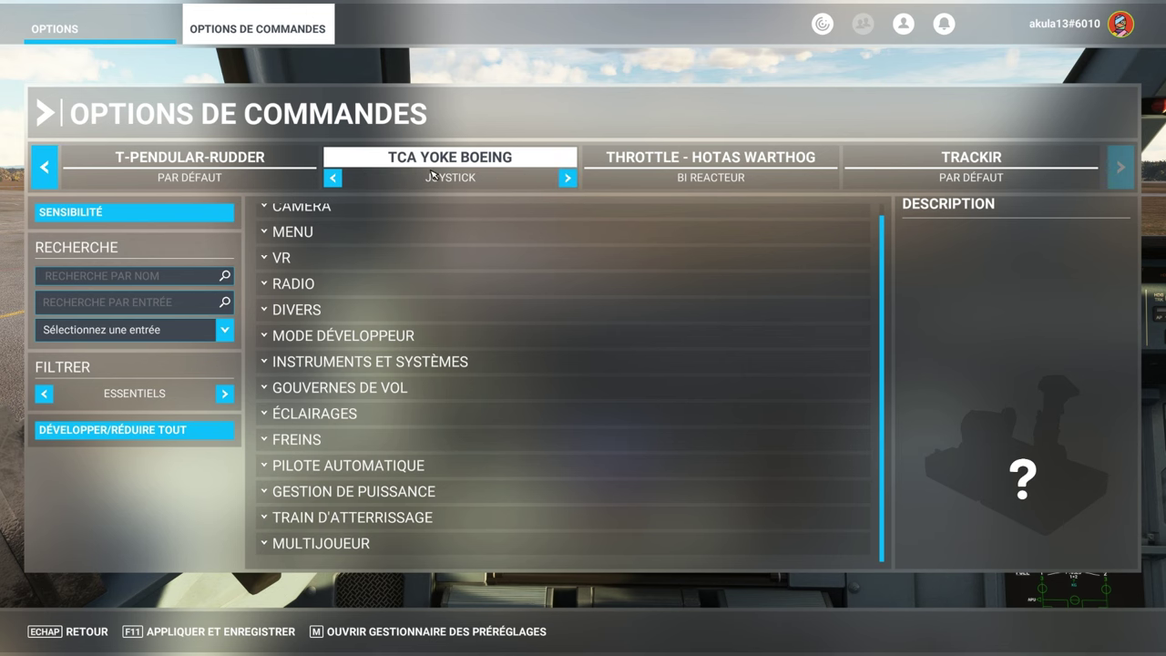
click(205, 215)
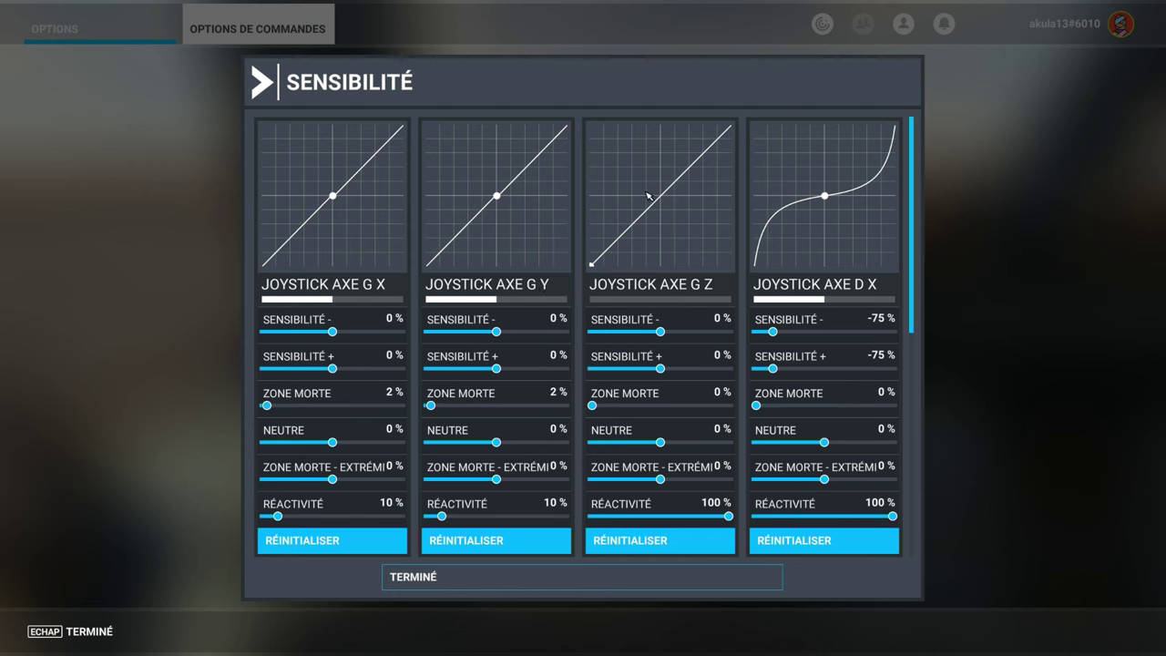
click(484, 580)
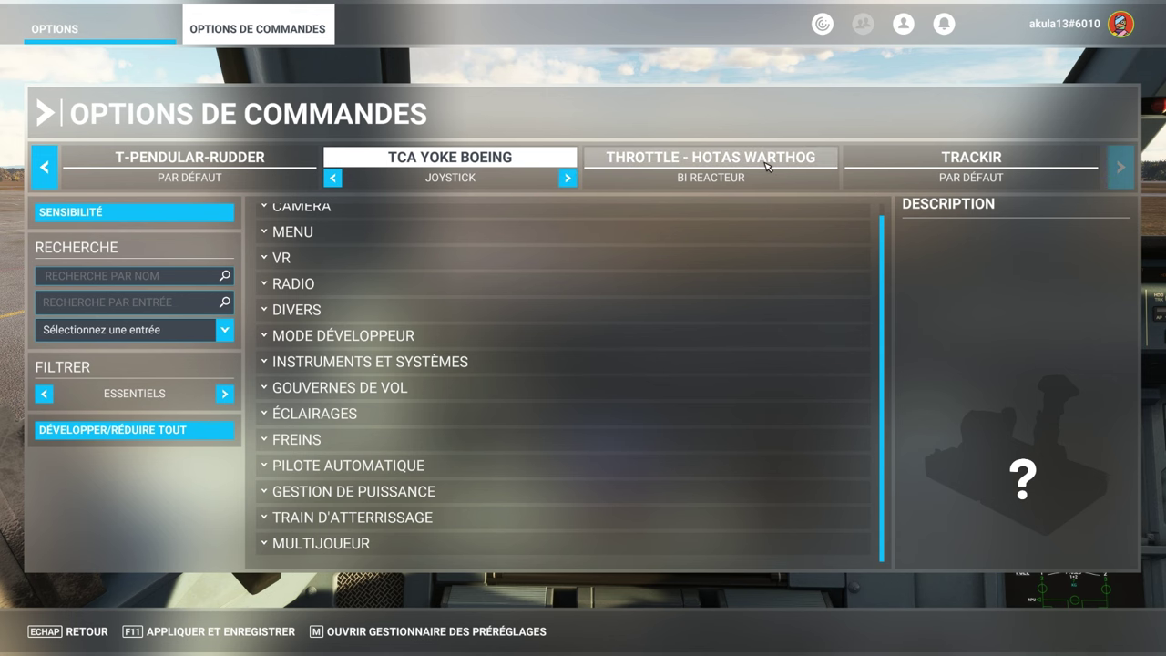
Switch the Throttle - HOTAS Warthog to the HELICO profile.
click(828, 179)
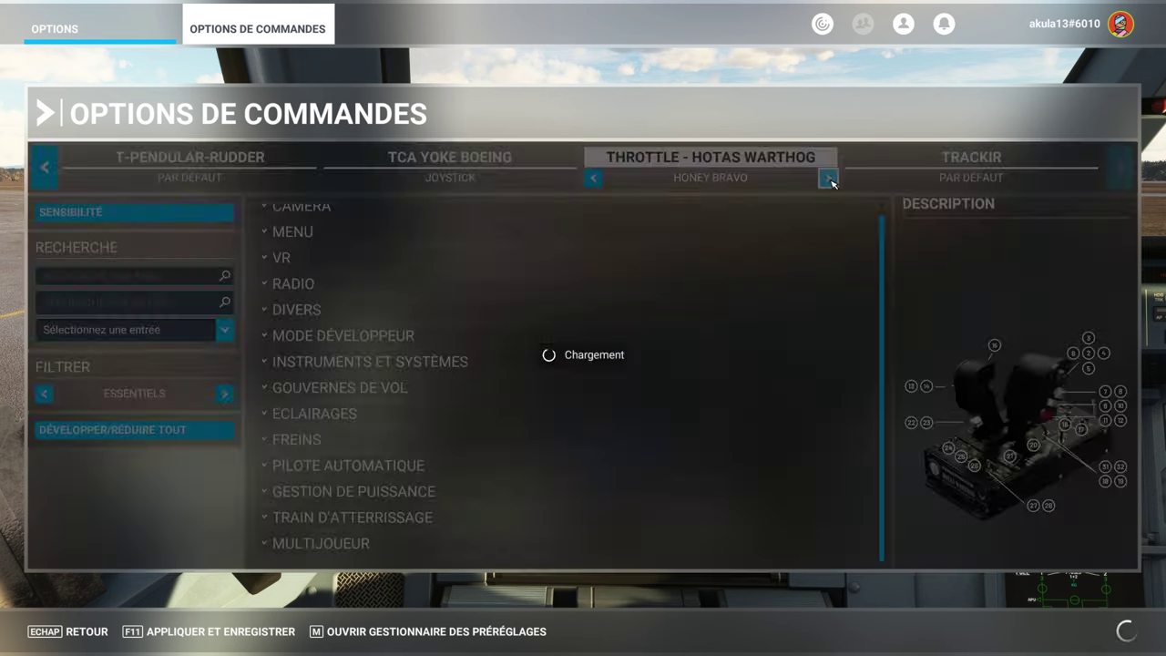
click(828, 179)
click(829, 178)
click(828, 179)
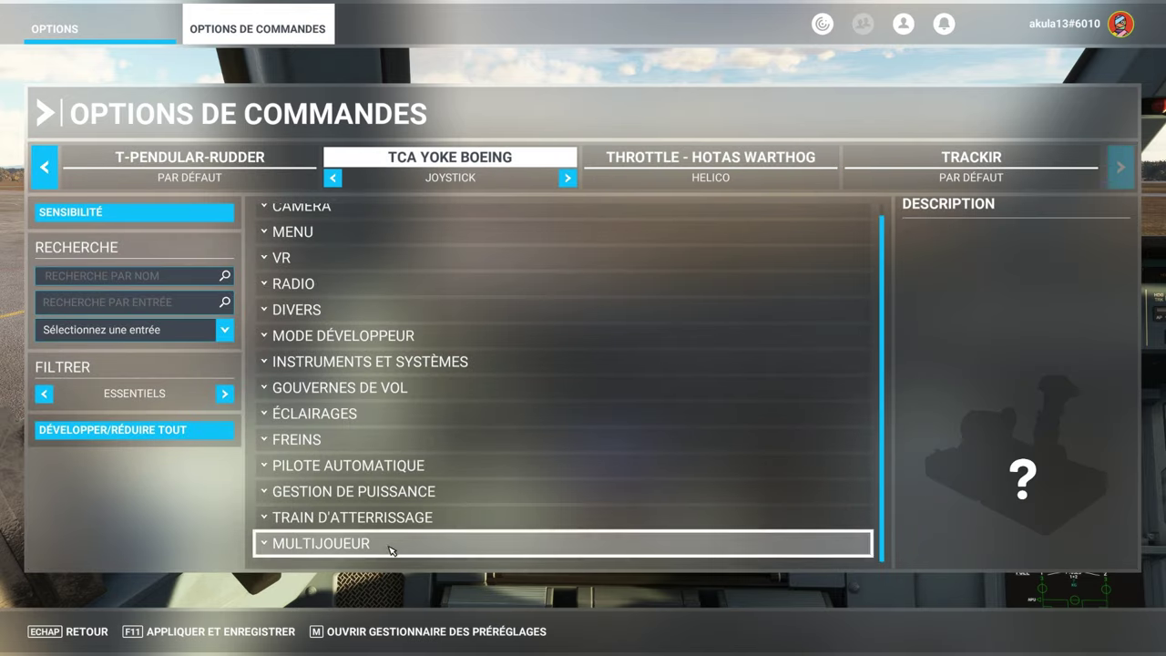
Examine the sensitivity, dead zone and reactivity settings of every TCA Yoke Boeing axis, including Joystick axe D Y and D Z.
click(145, 215)
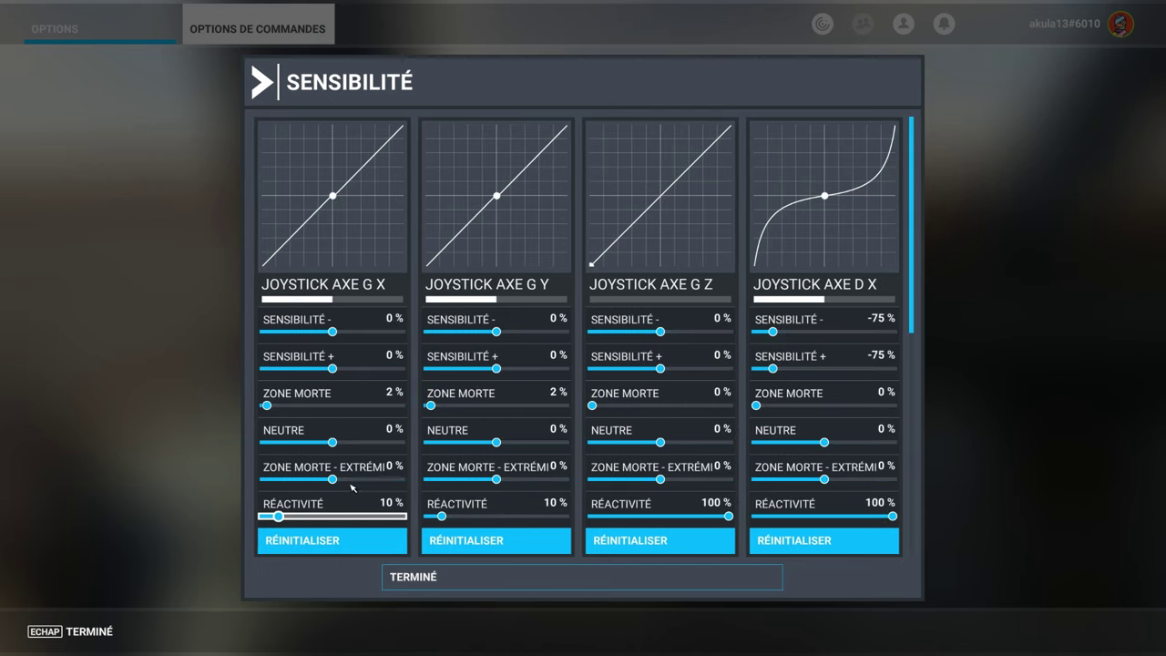
scroll(625, 426, down, 1)
scroll(914, 298, down, 5)
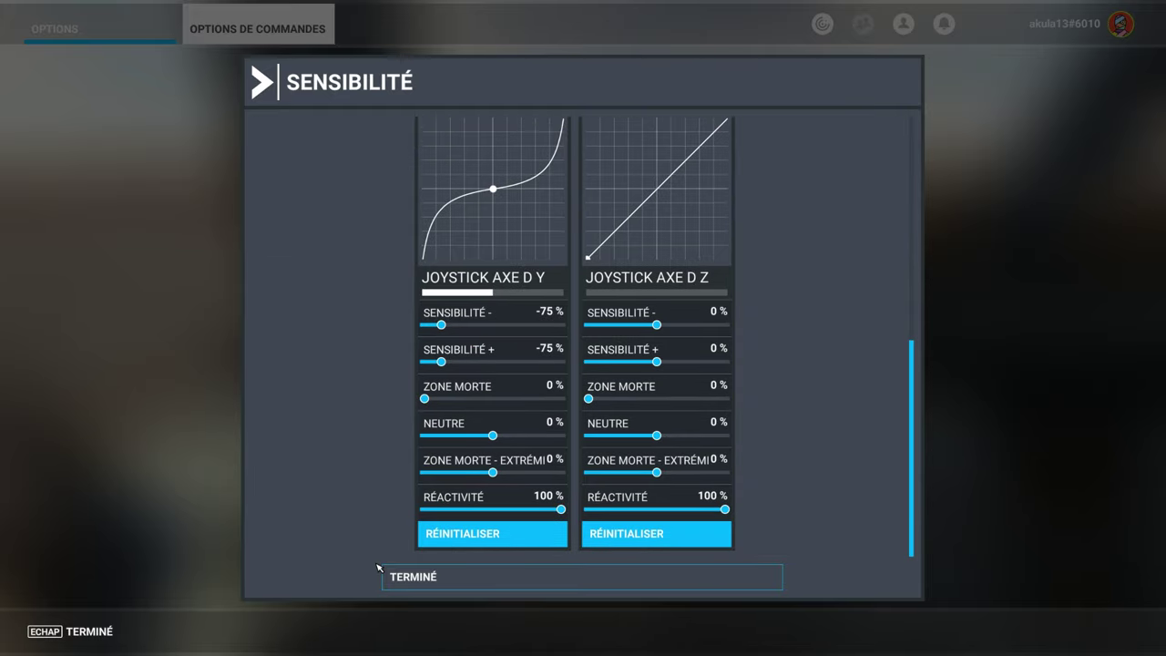
Close the sensitivity settings, leave the control options and apply and save the modified commands.
click(77, 637)
click(91, 630)
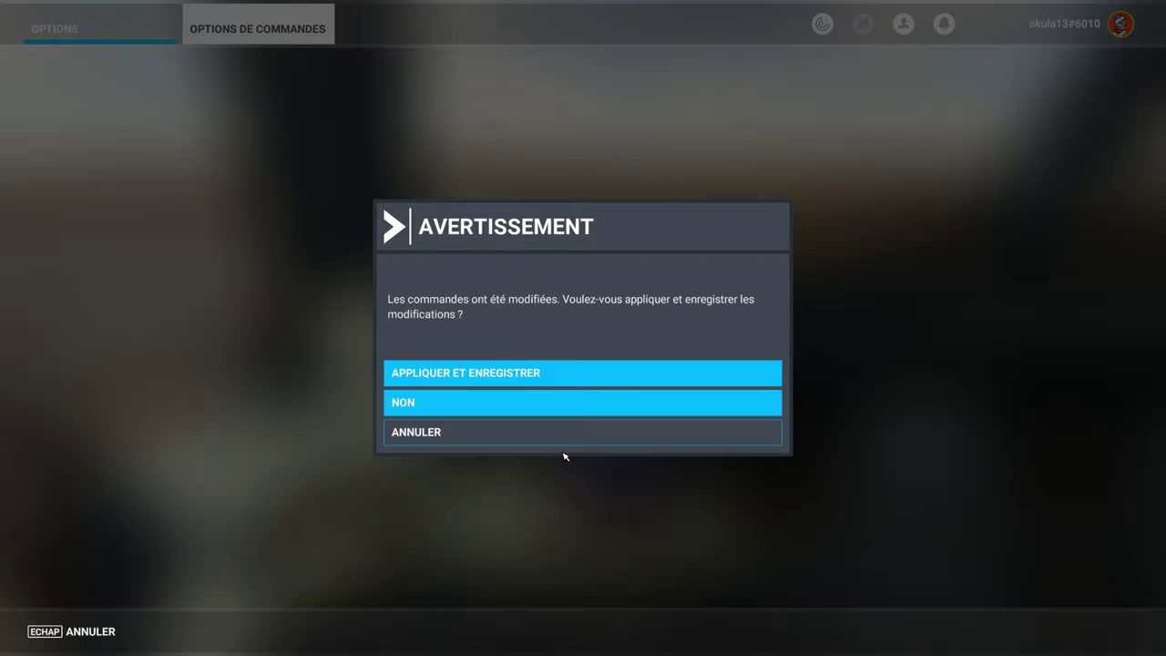
click(466, 386)
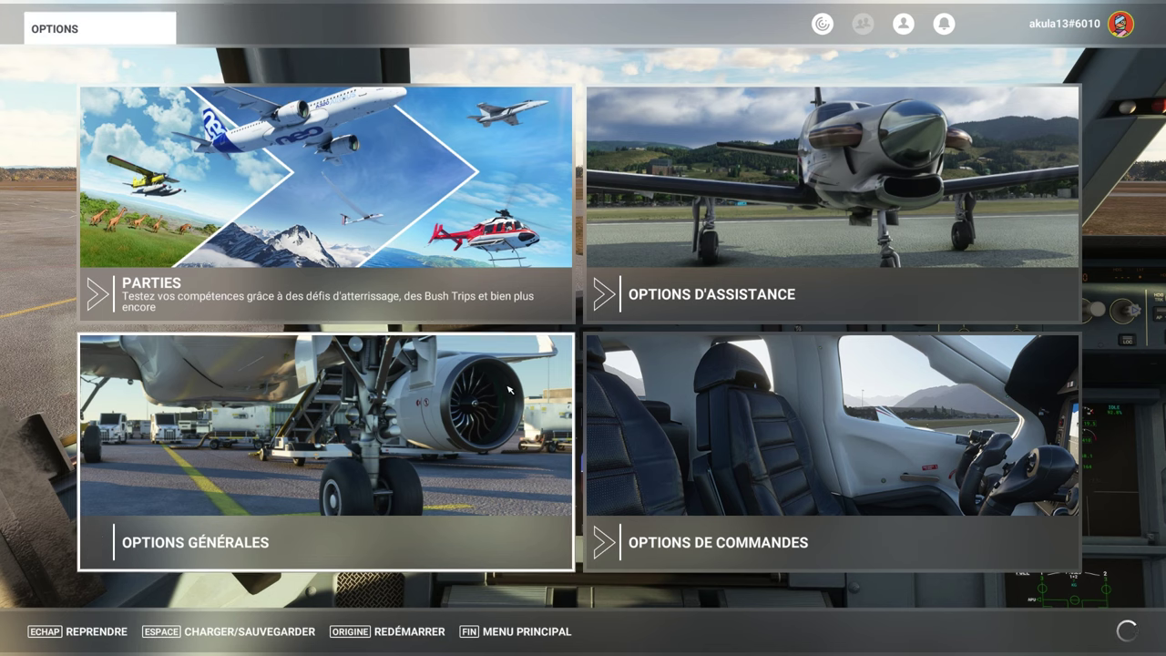
Reopen the control options and review the connected devices and their assigned profiles up to TrackIR.
click(561, 441)
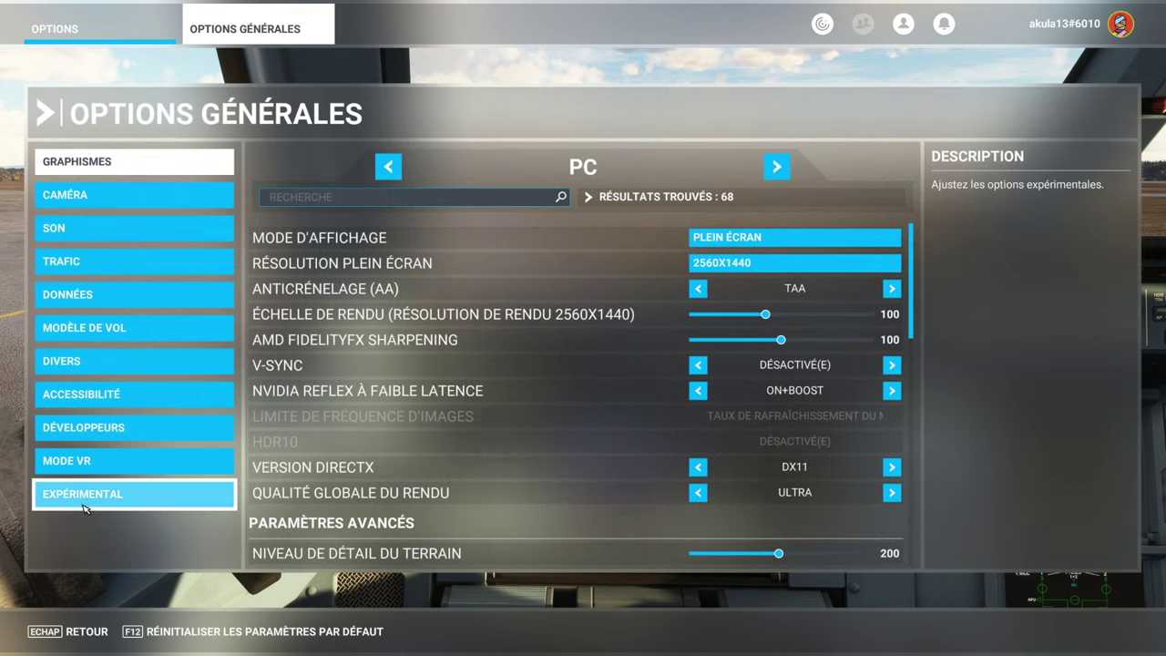
click(91, 631)
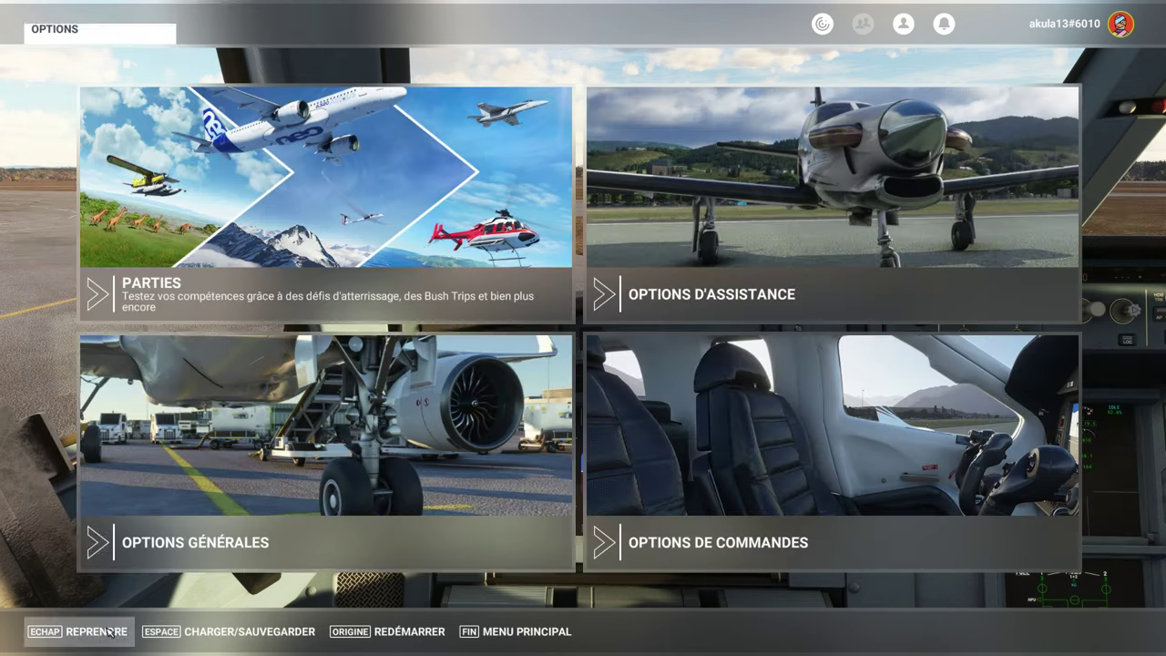
click(710, 474)
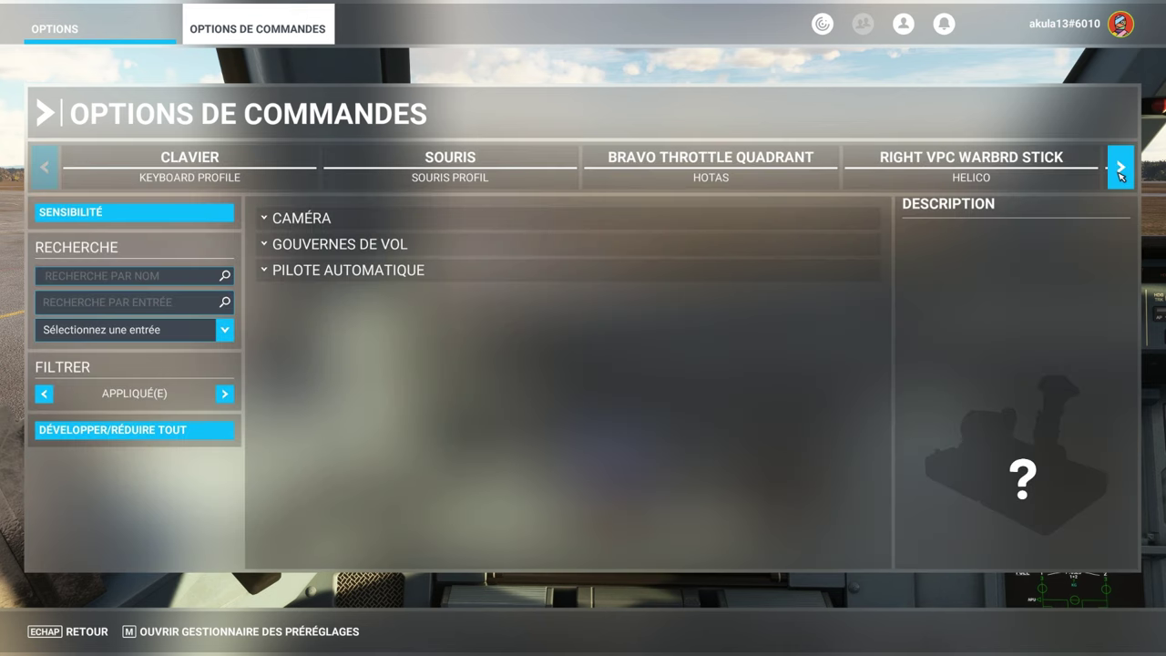
click(1120, 168)
click(1121, 167)
click(1121, 168)
click(1121, 168)
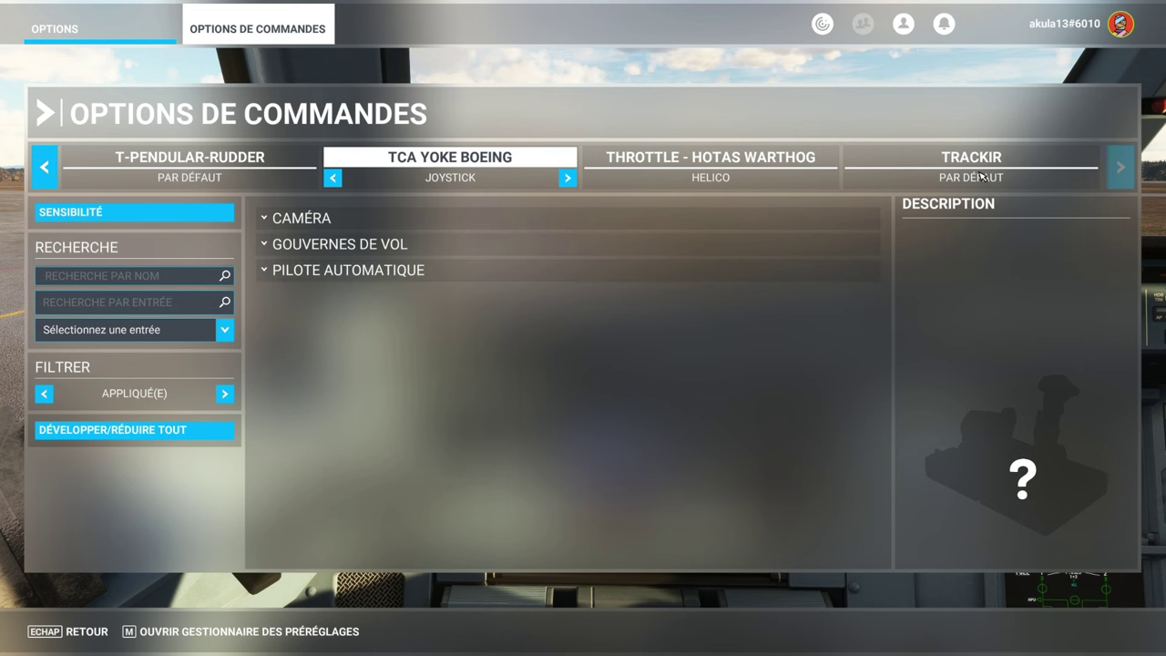
click(109, 632)
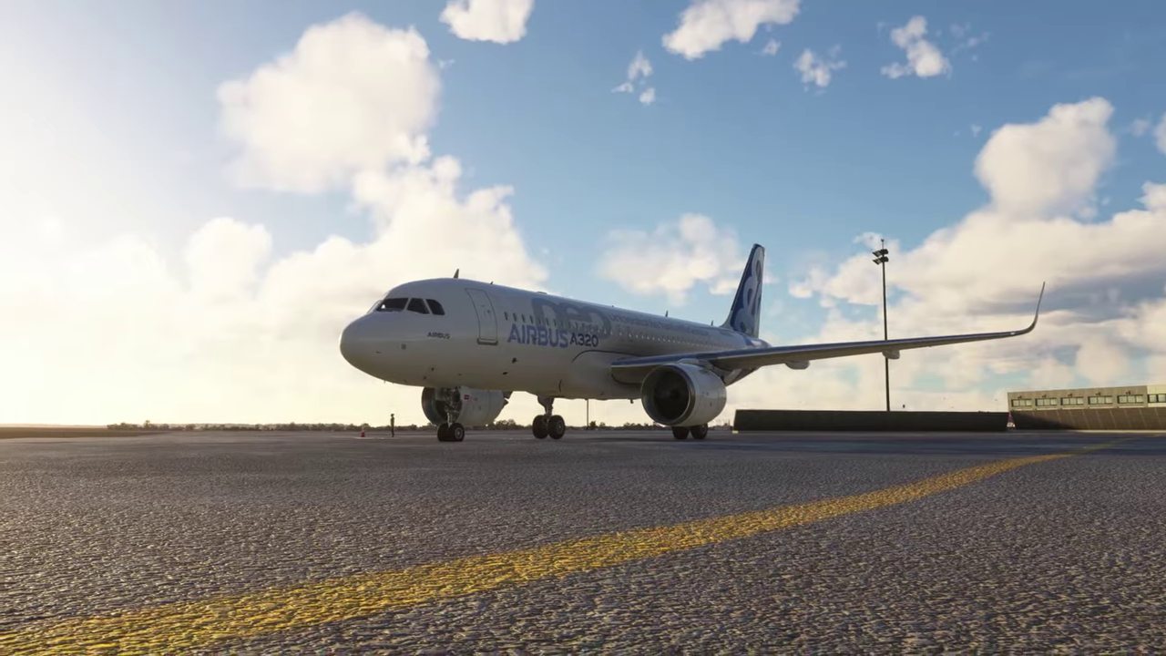
Pause the flight from the external aircraft view to bring up the options screen.
key(Escape)
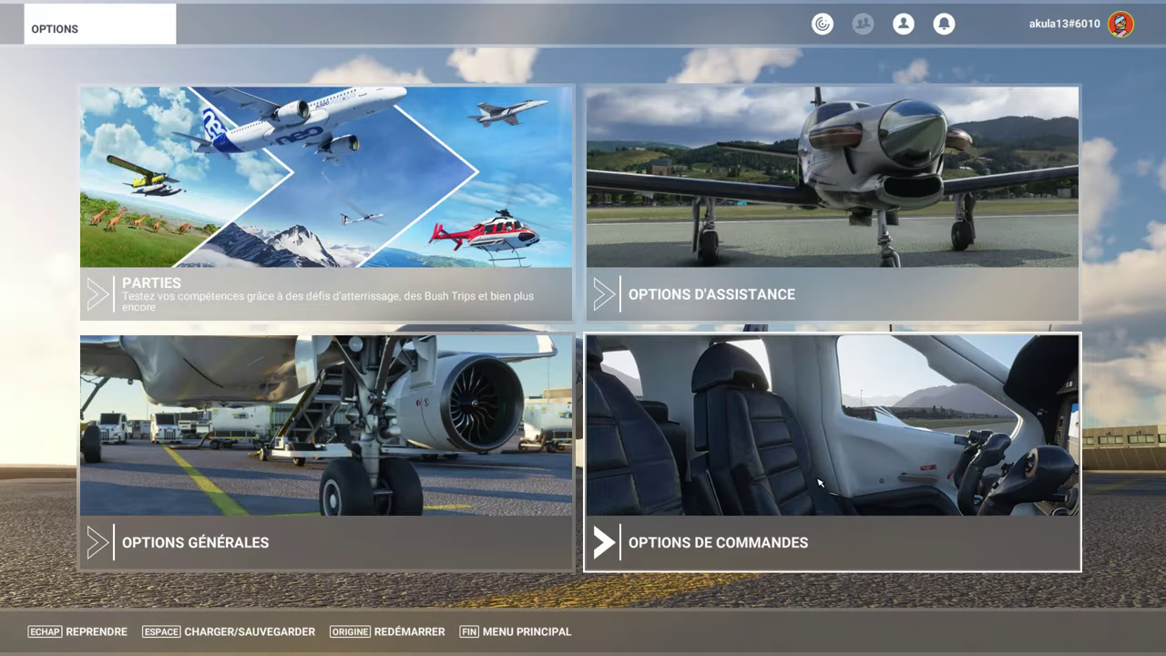